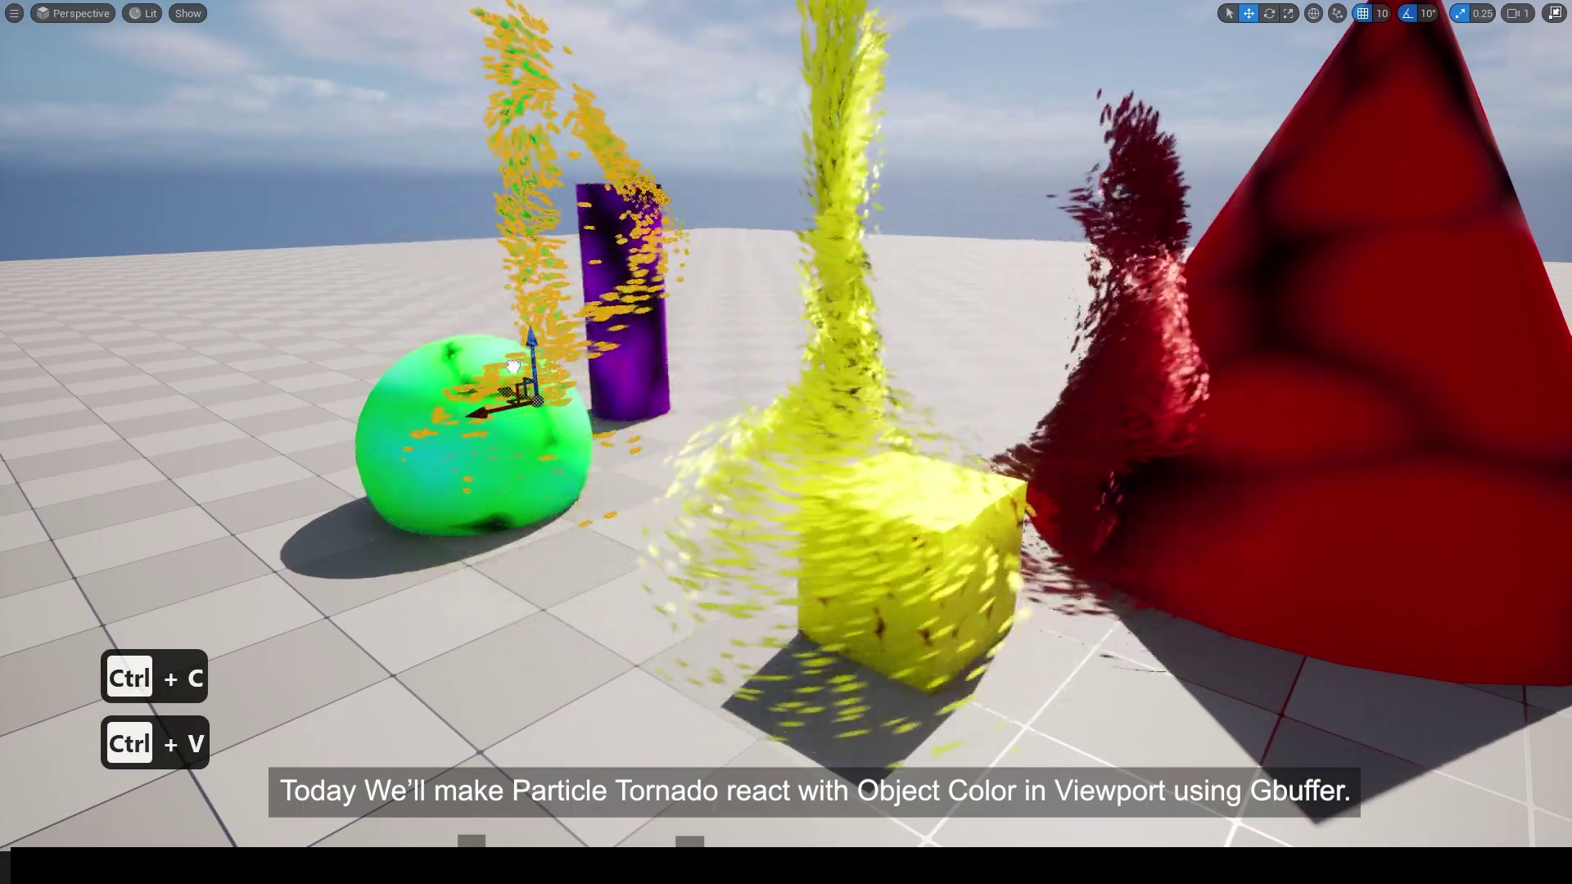
Preview the finished tornado effect by moving it between the purple cylinder and the green sphere.
{"action": "left_click_drag", "start_coordinate": [513, 367], "coordinate": [546, 367]}
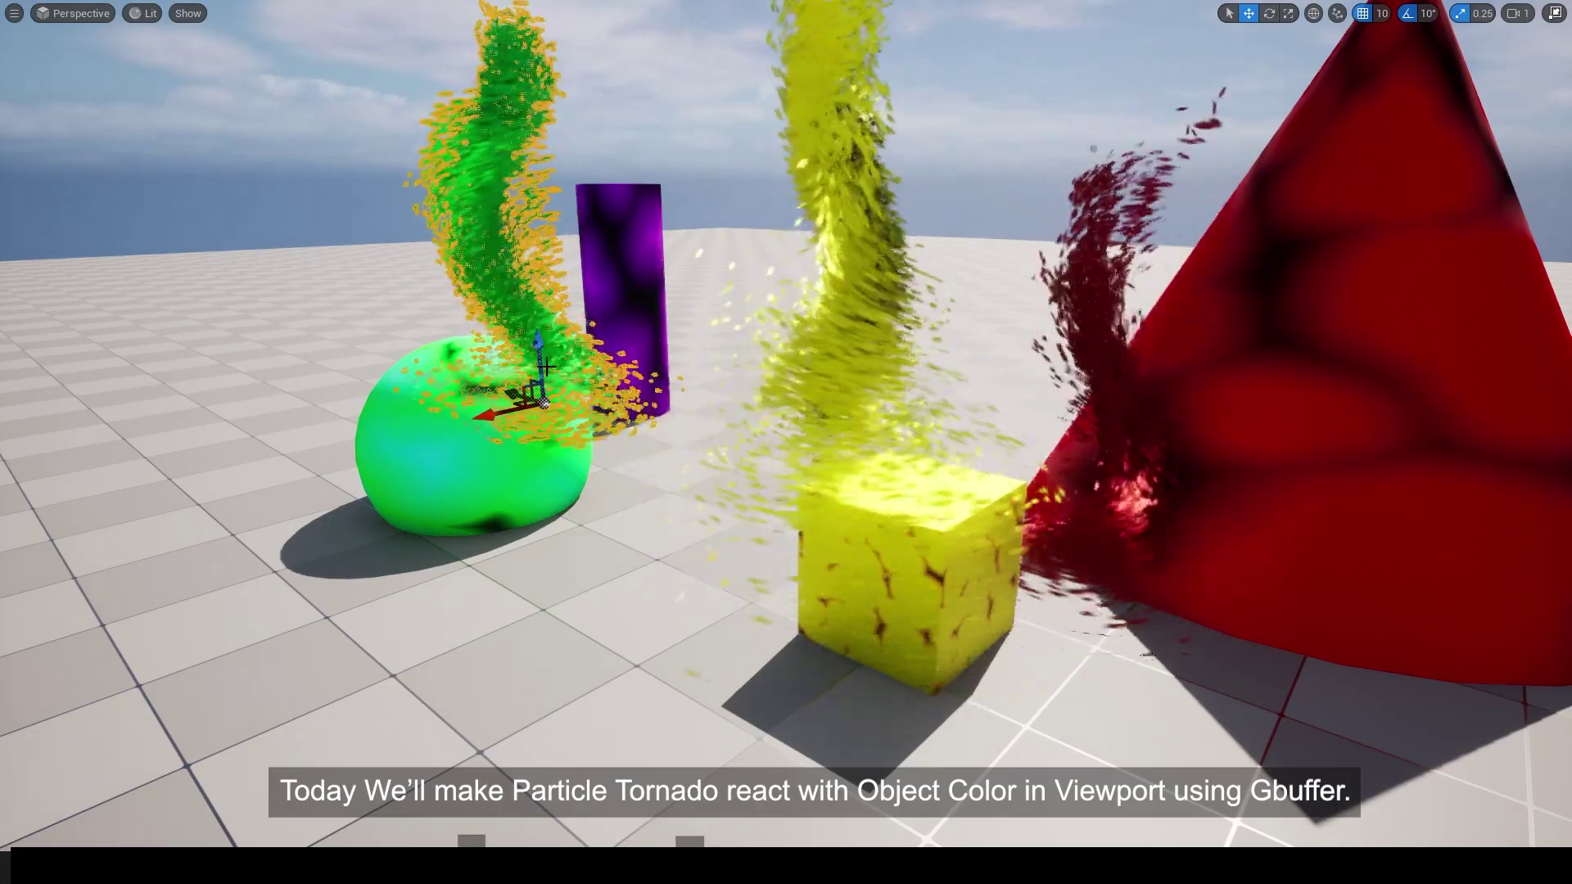
{"action": "key", "text": "ctrl+c"}
{"action": "key", "text": "ctrl+v"}
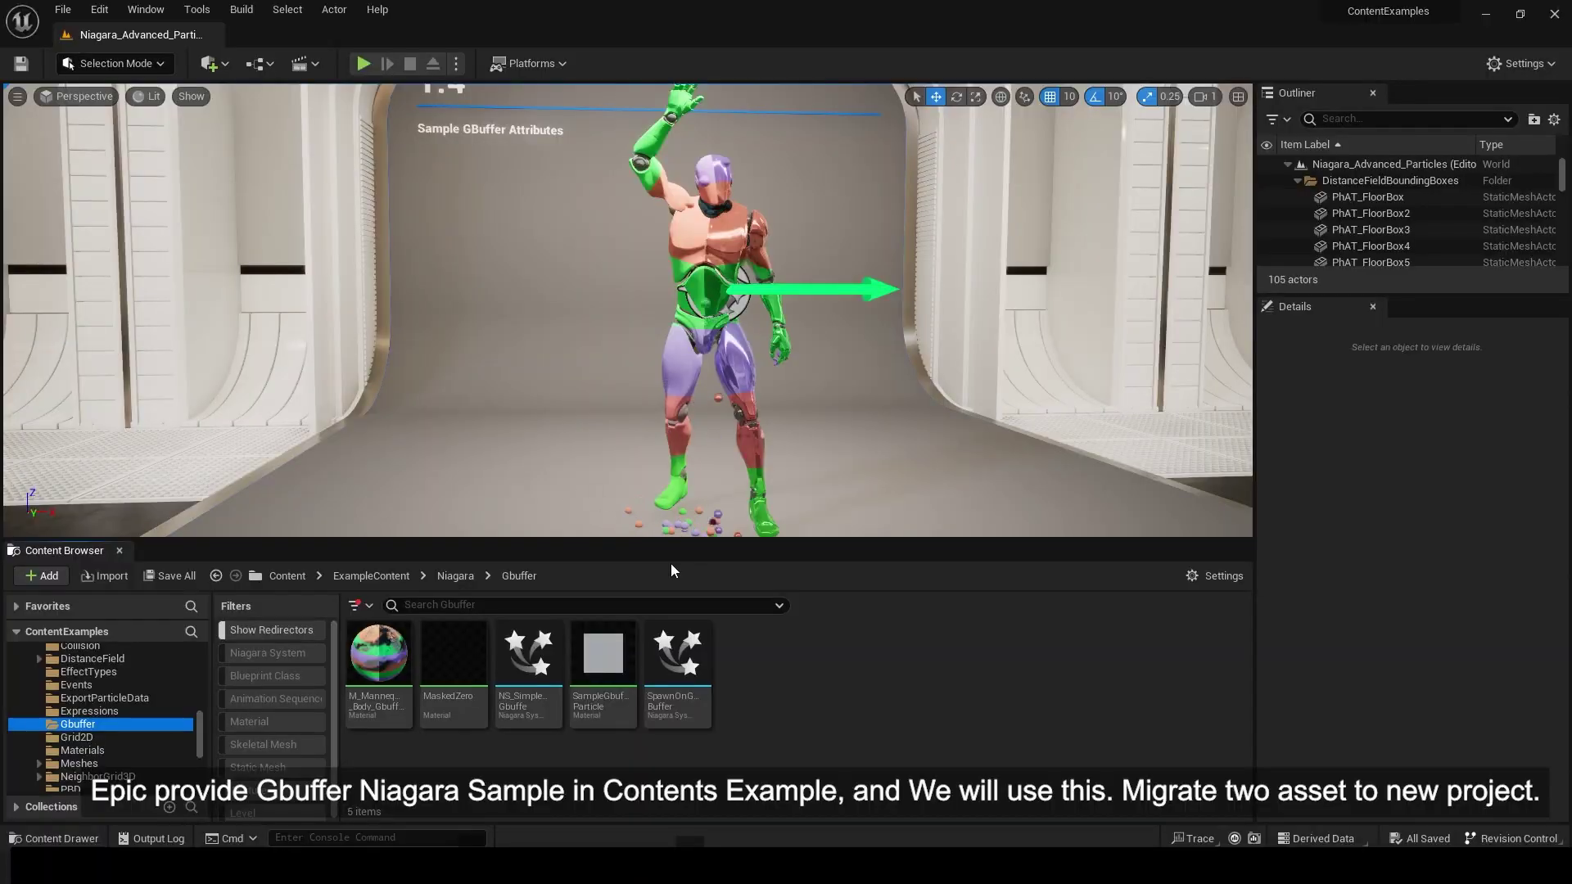
Migrate the SampleGbufferParticle material and the SpawnOnGBuffer Niagara system to the new project.
{"action": "left_click", "coordinate": [741, 292]}
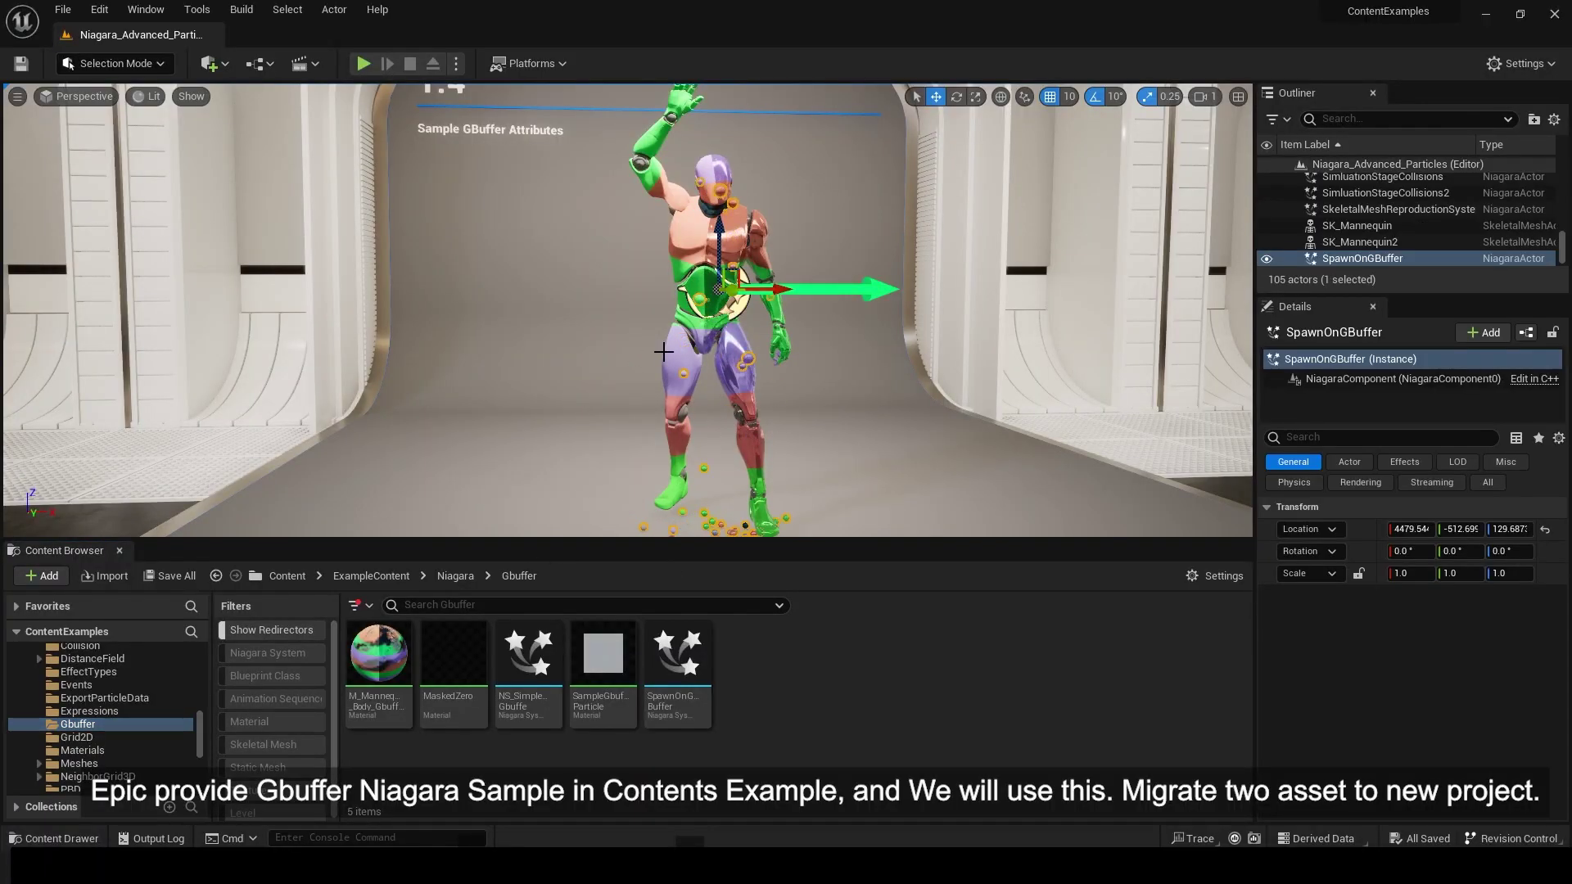
{"action": "left_click", "coordinate": [671, 665]}
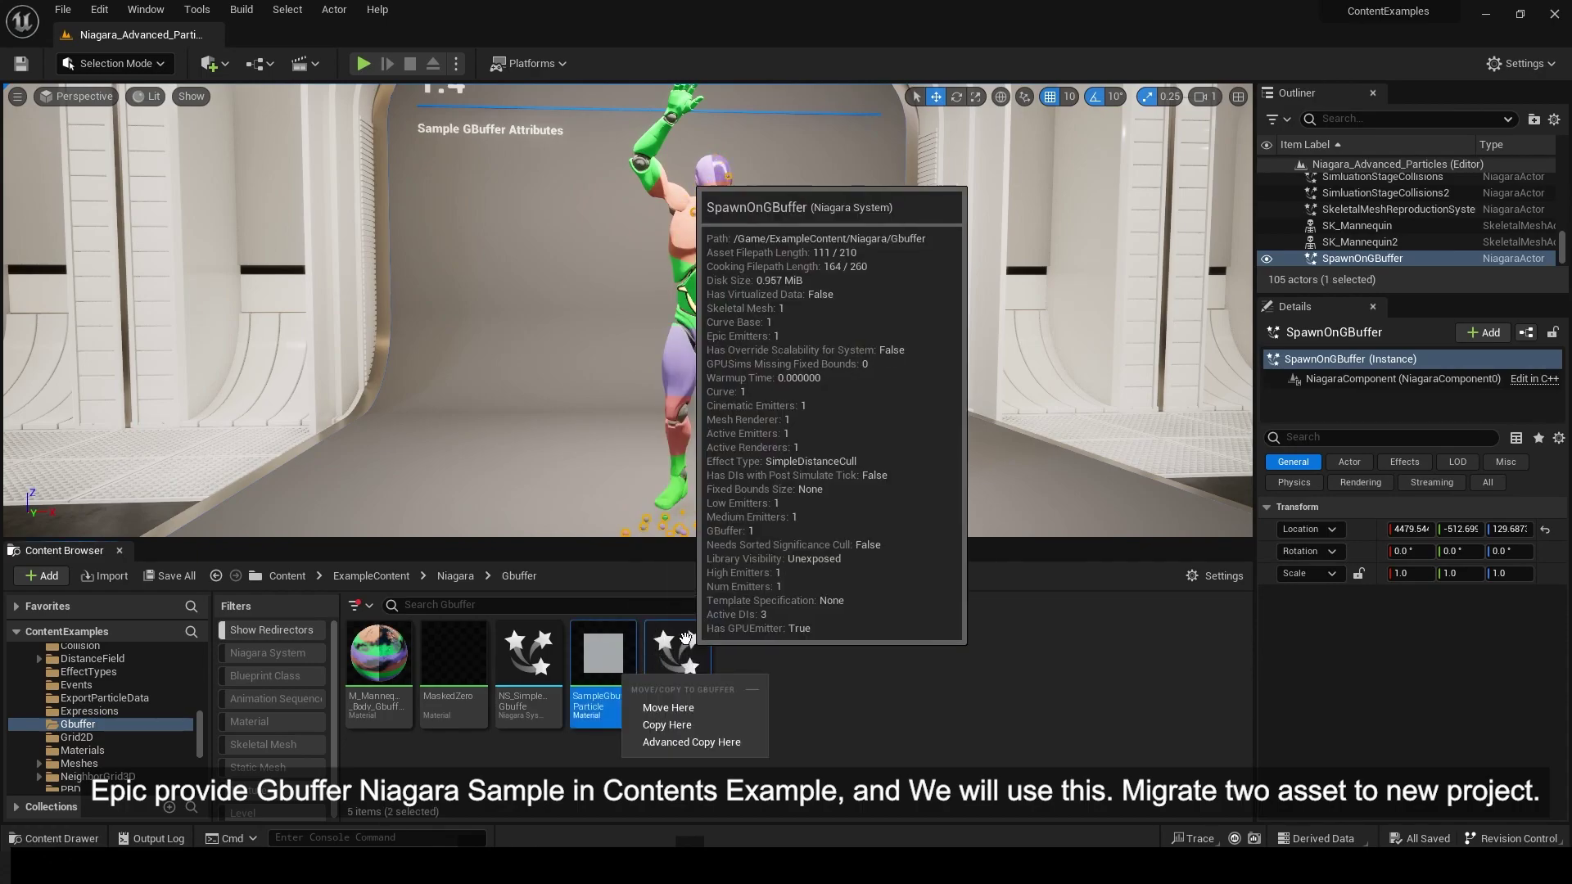
{"action": "left_click", "coordinate": [602, 663], "text": "ctrl"}
{"action": "right_click", "coordinate": [679, 659]}
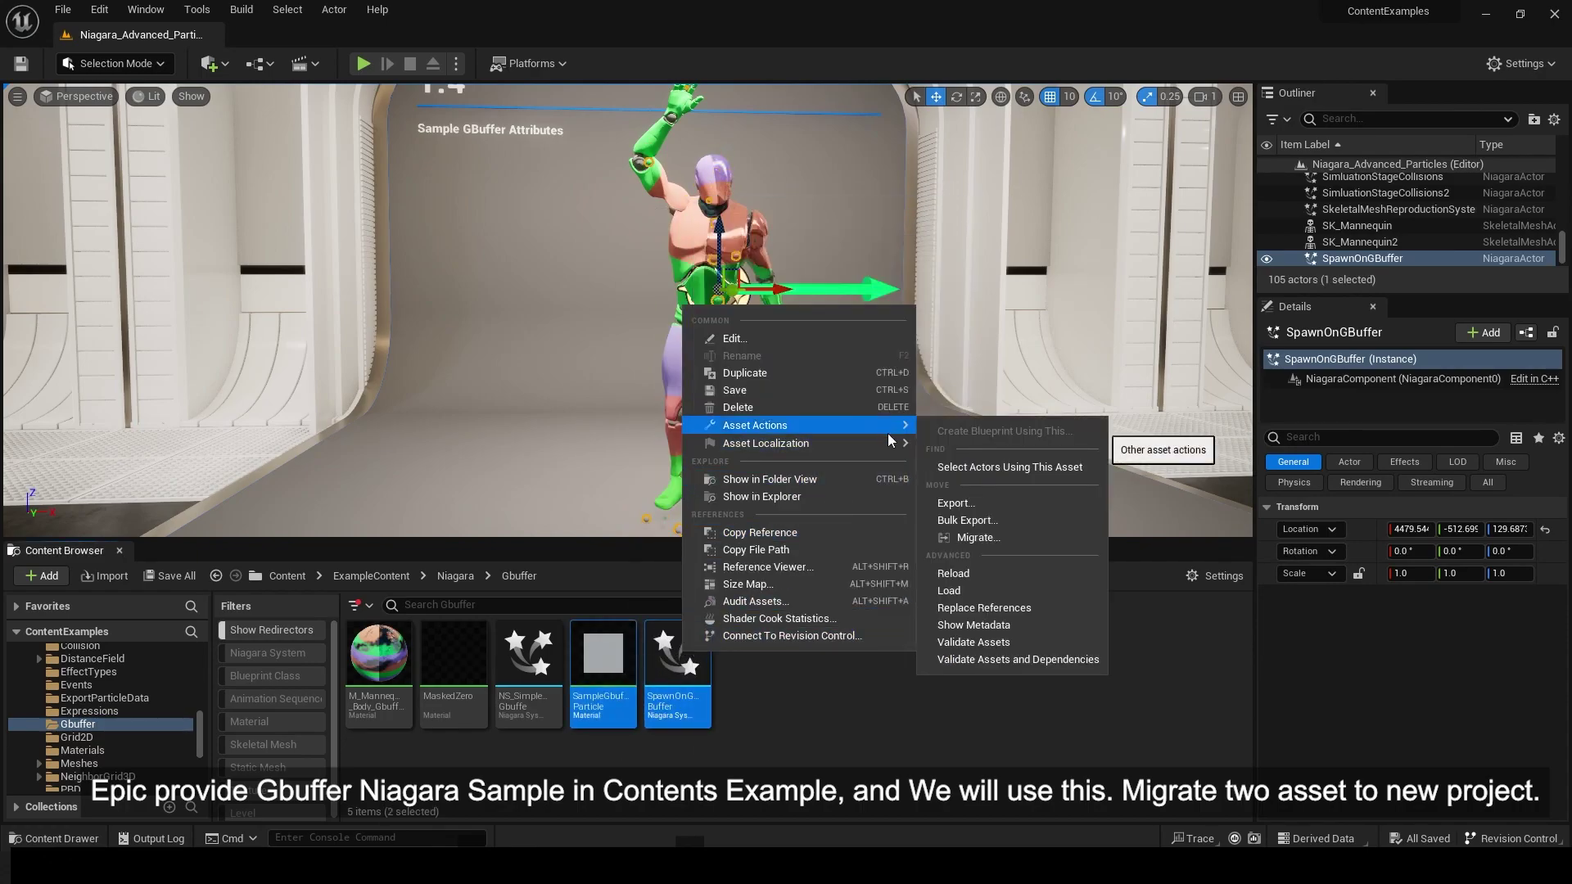
{"action": "mouse_move", "coordinate": [875, 445]}
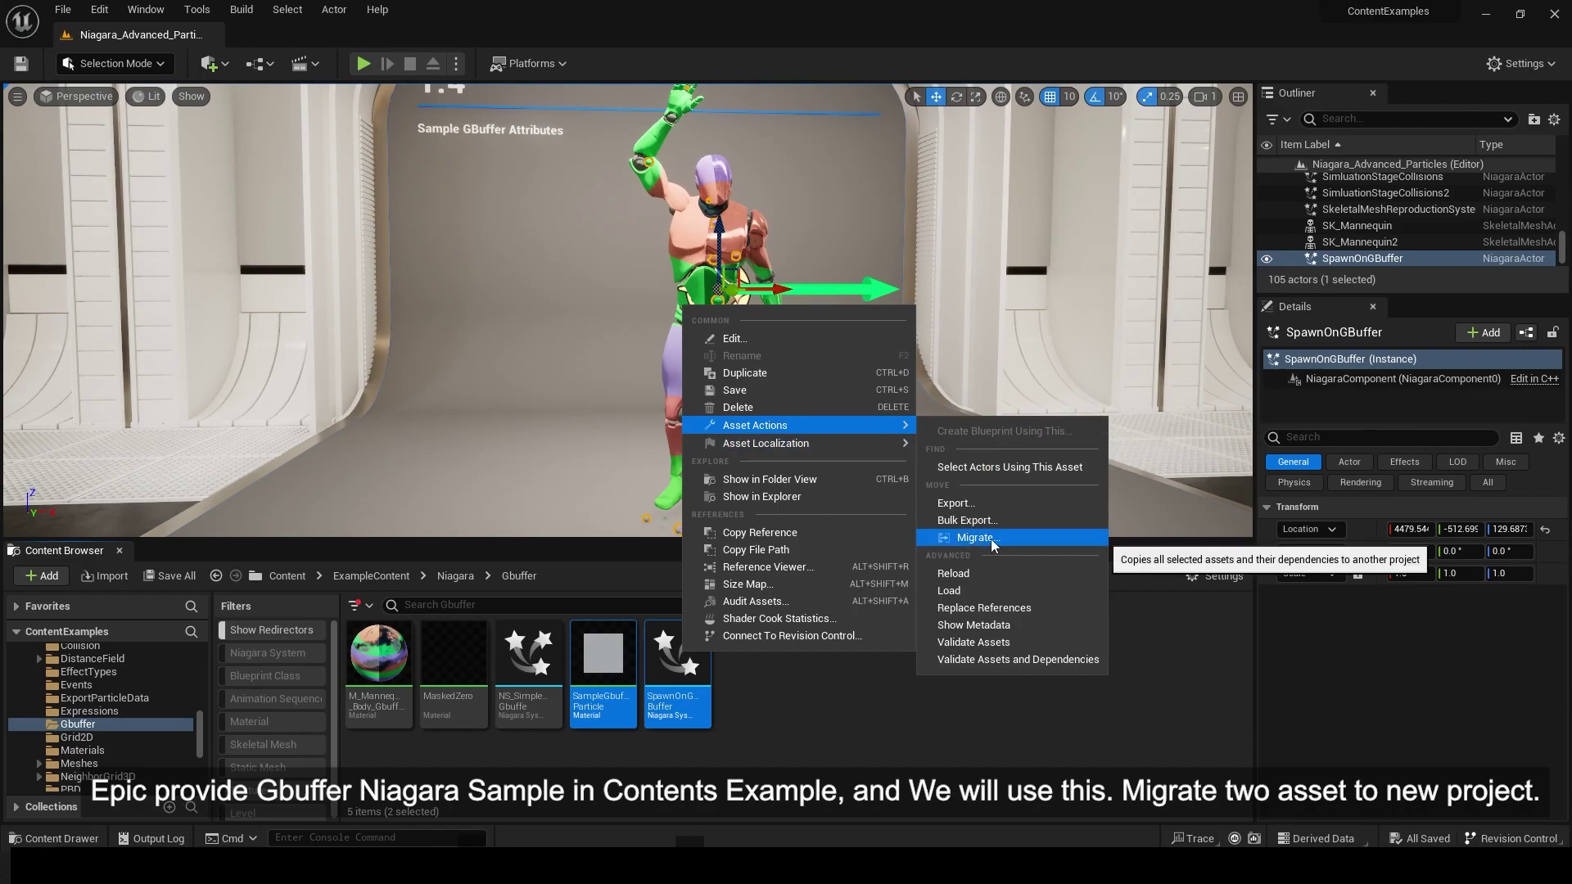
{"action": "left_click", "coordinate": [966, 535]}
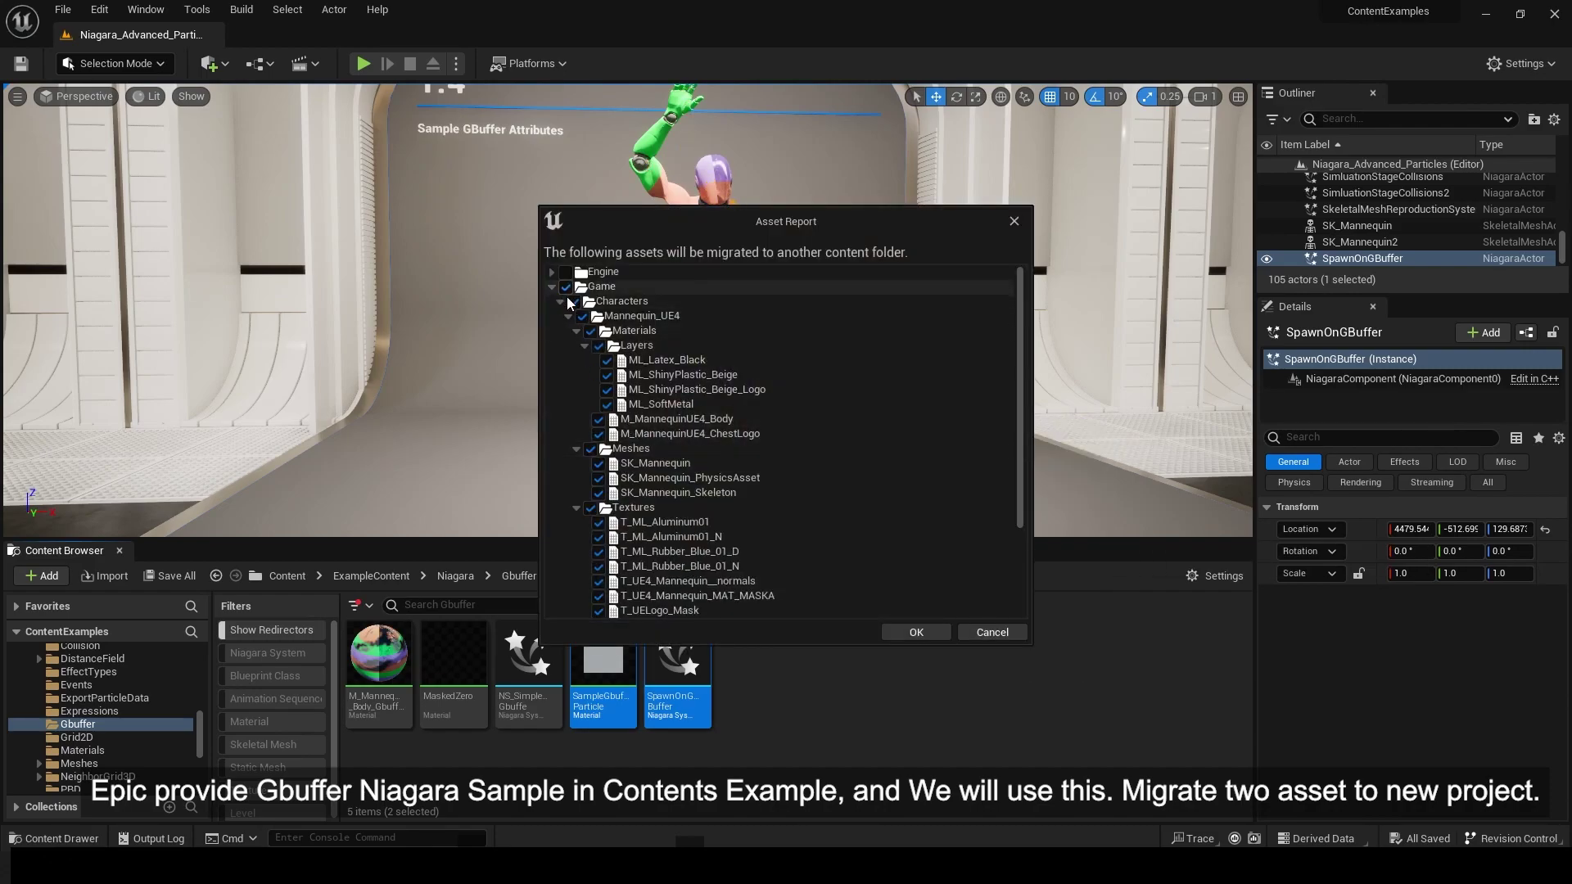
{"action": "left_click", "coordinate": [561, 302]}
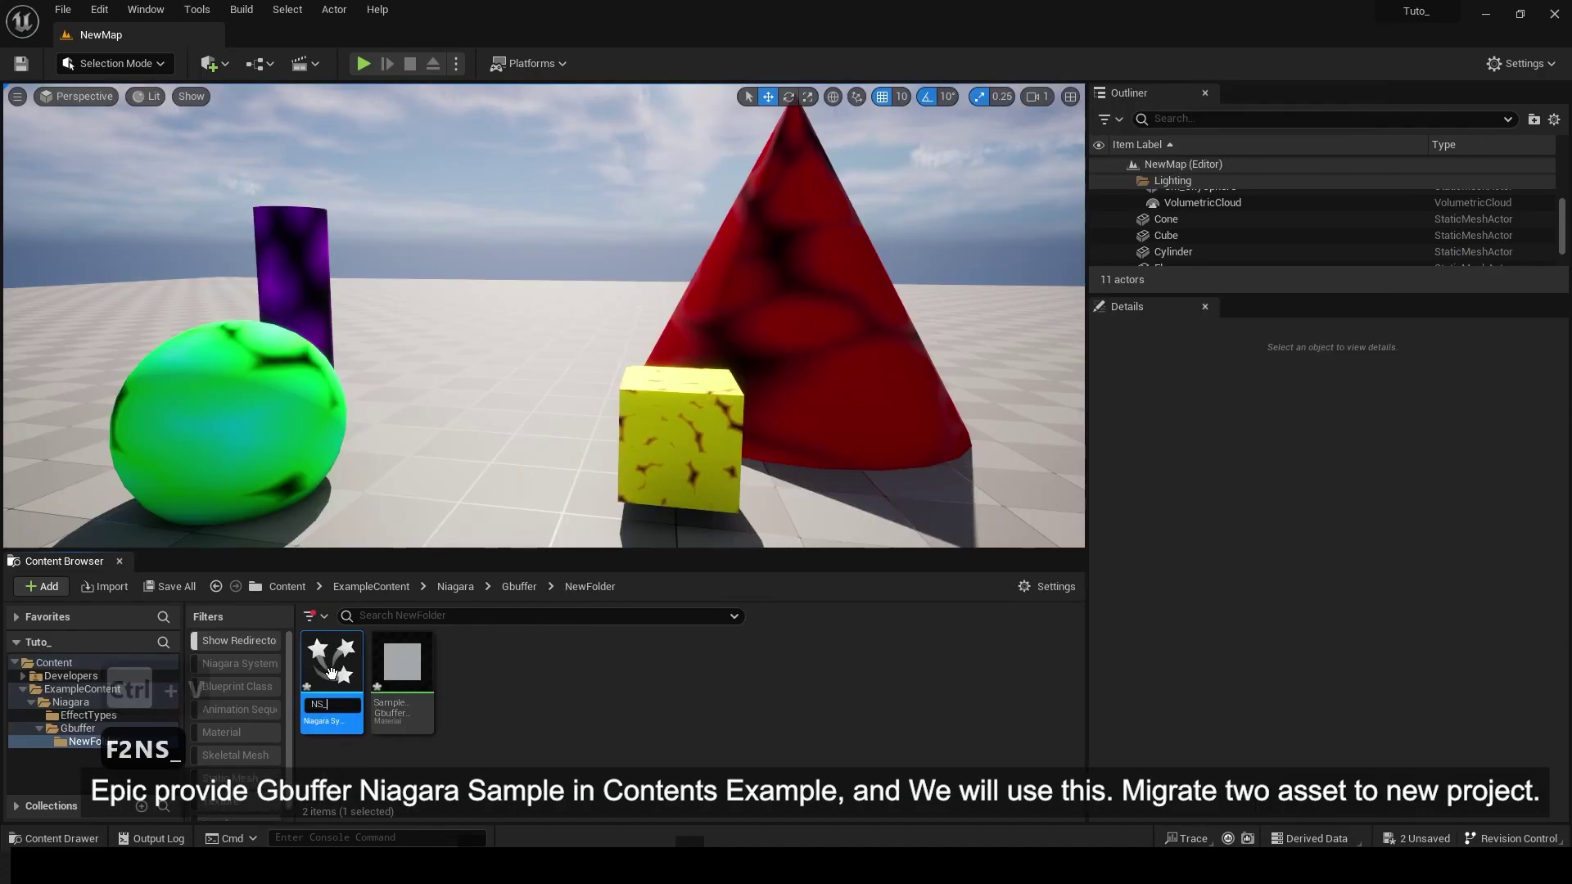
Rename the migrated Niagara system as NS_Tornado_Gbuffer and copy its name.
{"action": "type", "text": "Tornado_Gbuffer"}
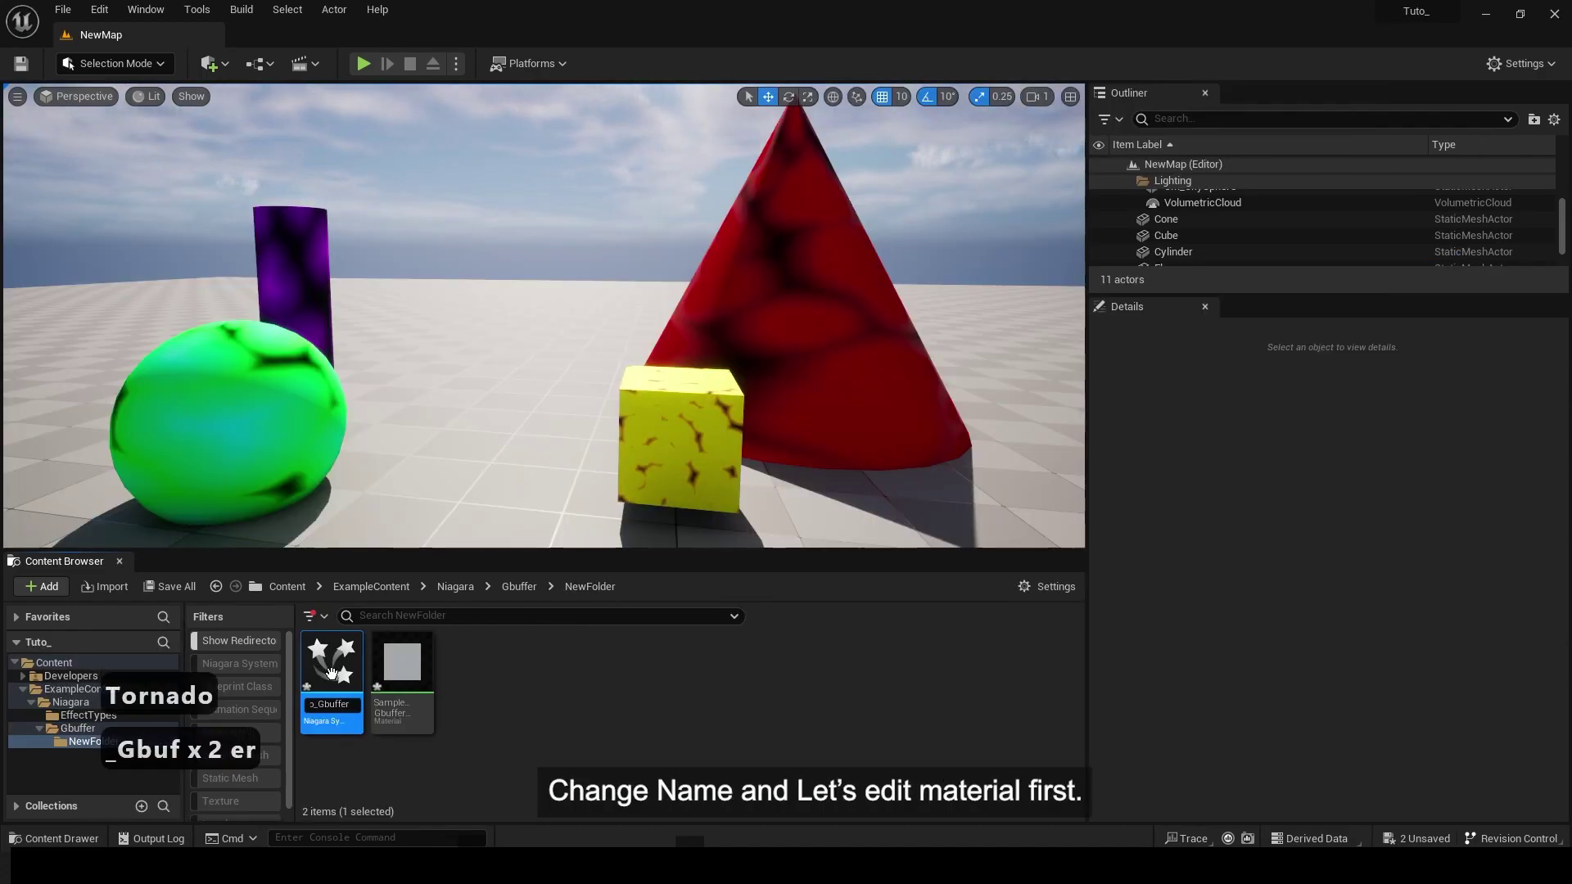
{"action": "key", "text": "ctrl+a"}
{"action": "key", "text": "ctrl+c"}
{"action": "key", "text": "F2"}
Rename the sample material as M_Tornado_Gbuffer, reusing the copied name with the prefix changed to M.
{"action": "left_click", "coordinate": [405, 689]}
{"action": "key", "text": "F2"}
{"action": "key", "text": "ctrl+v"}
{"action": "key", "text": "Left"}
{"action": "key", "text": "Left"}
{"action": "key", "text": "Left"}
{"action": "key", "text": "Left"}
{"action": "key", "text": "Left"}
{"action": "key", "text": "Left"}
{"action": "key", "text": "Left"}
{"action": "key", "text": "Left"}
{"action": "key", "text": "Left"}
{"action": "key", "text": "Left"}
{"action": "key", "text": "Left"}
{"action": "key", "text": "Left"}
{"action": "key", "text": "Left"}
{"action": "key", "text": "Left"}
{"action": "key", "text": "Left"}
{"action": "key", "text": "Left"}
{"action": "key", "text": "Left"}
{"action": "key", "text": "Left"}
{"action": "key", "text": "Left"}
{"action": "key", "text": "Left"}
{"action": "key", "text": "shift+Right"}
{"action": "key", "text": "shift+Right"}
{"action": "type", "text": "M"}
{"action": "key", "text": "Return"}
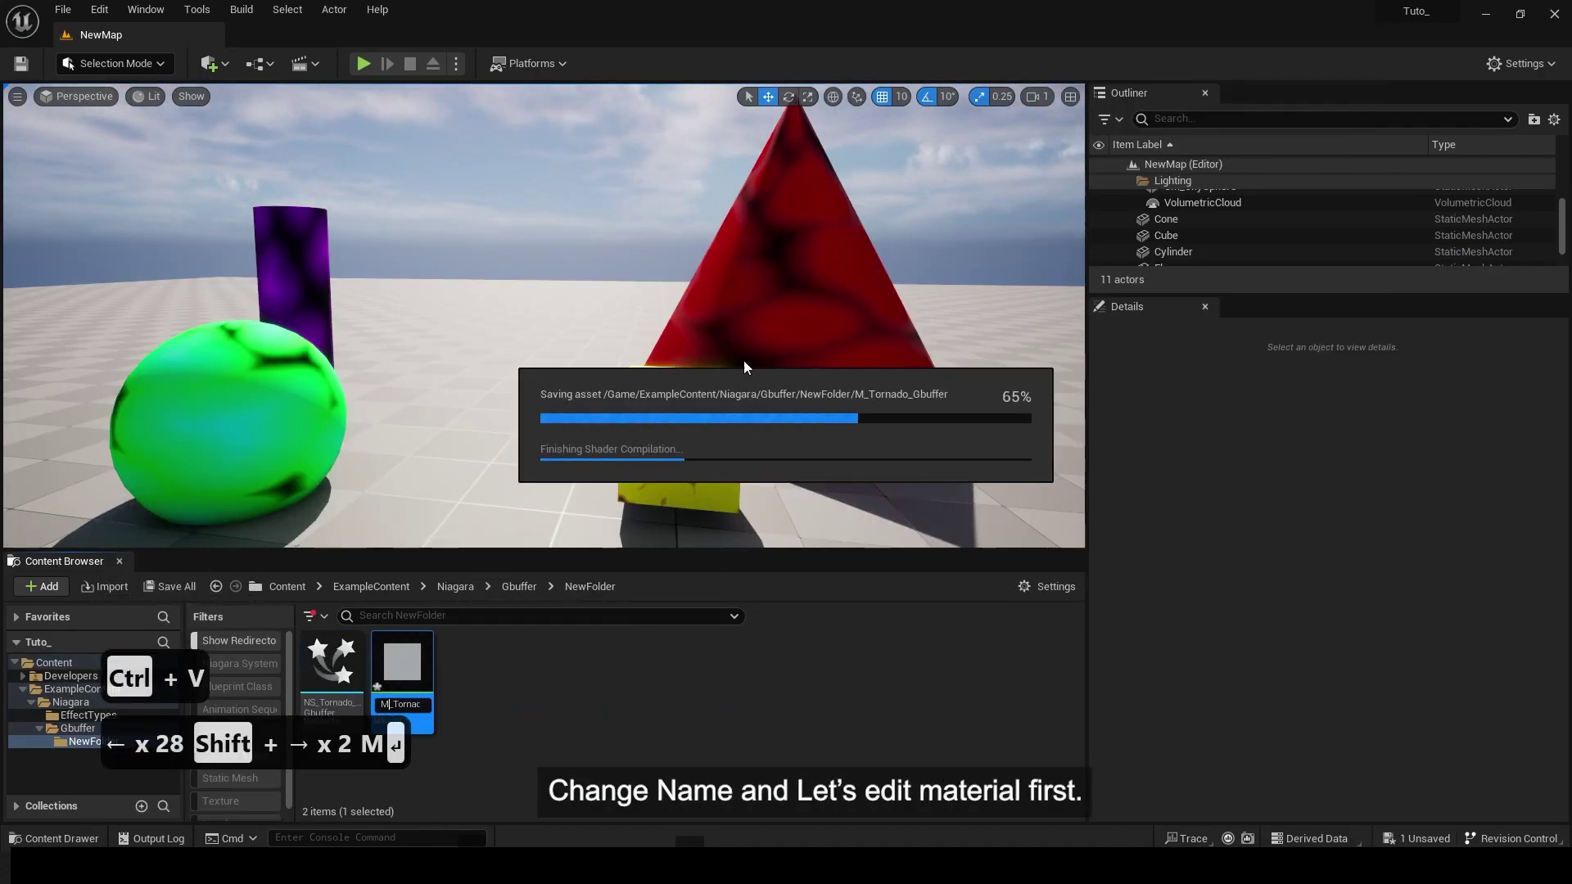
Open the M_Tornado_Gbuffer material and add a RadialGradientExponential node below the Dynamic Parameter node.
{"action": "double_click", "coordinate": [345, 668]}
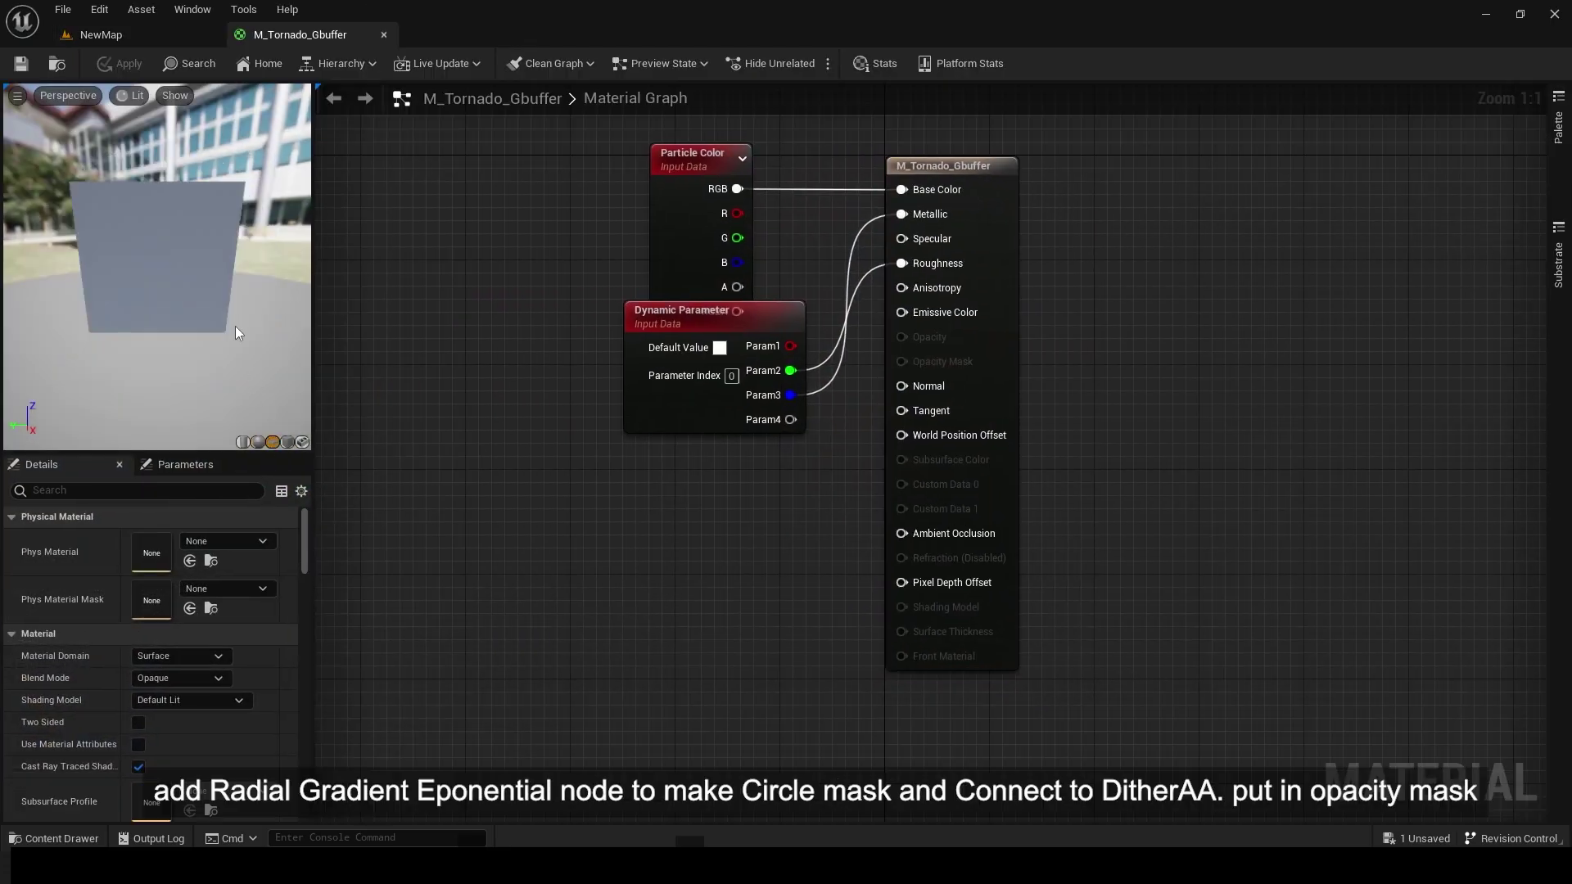
{"action": "left_click_drag", "start_coordinate": [236, 332], "coordinate": [205, 321]}
{"action": "right_click", "coordinate": [595, 475]}
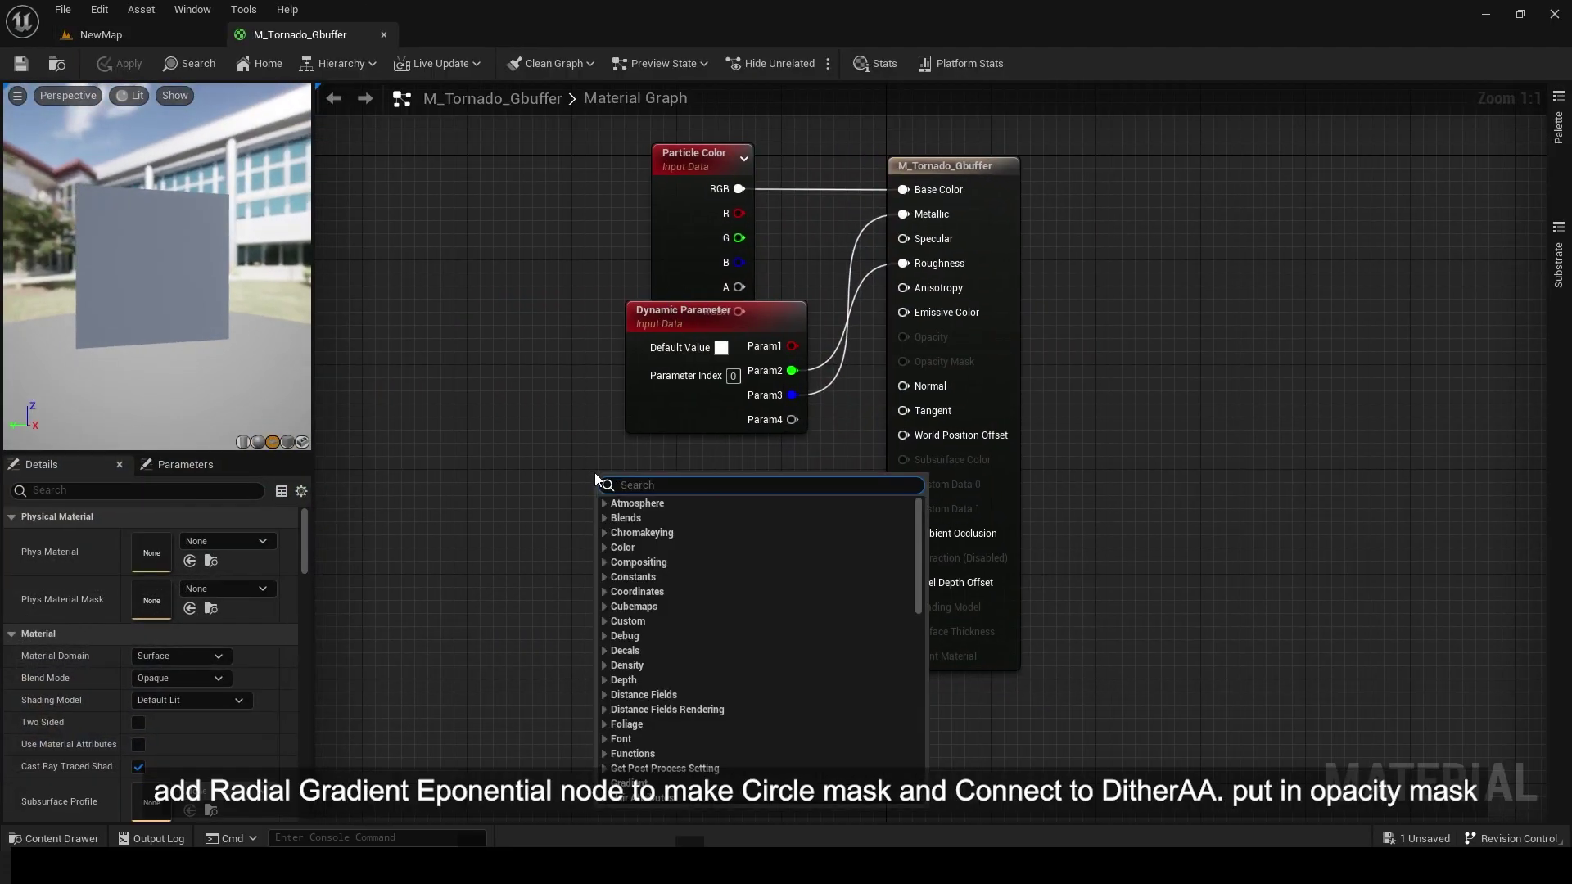
{"action": "type", "text": "rad"}
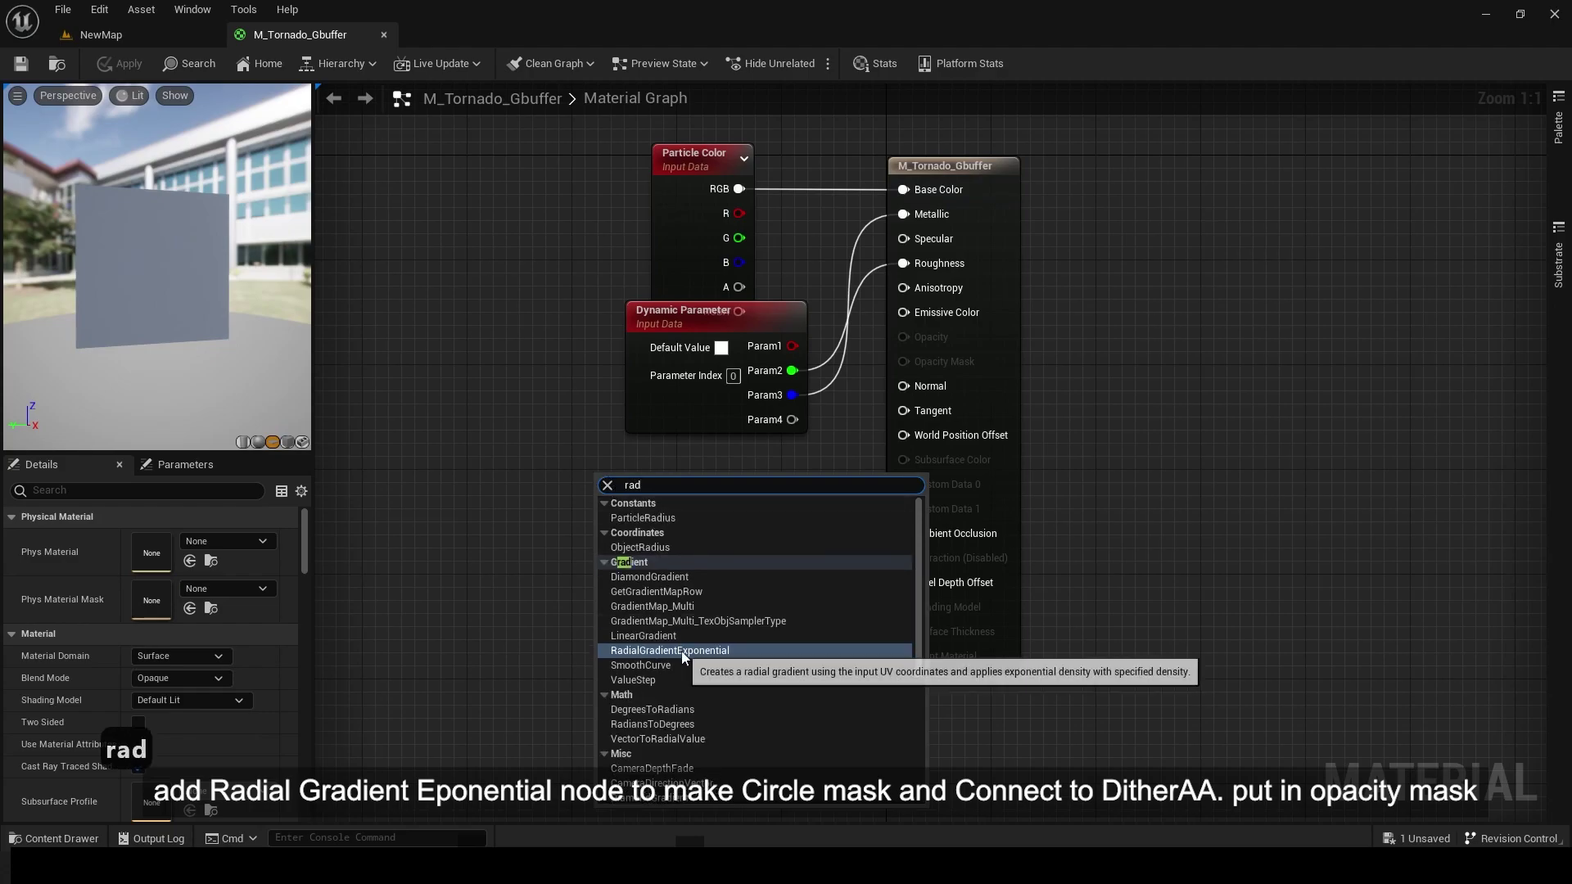
{"action": "left_click", "coordinate": [681, 651]}
{"action": "left_click_drag", "start_coordinate": [743, 554], "coordinate": [709, 561]}
Add a DitherTemporalAA node, feed the radial gradient into its Alpha Threshold and connect its Result to Opacity Mask.
{"action": "left_click", "coordinate": [714, 537]}
{"action": "right_click", "coordinate": [714, 537]}
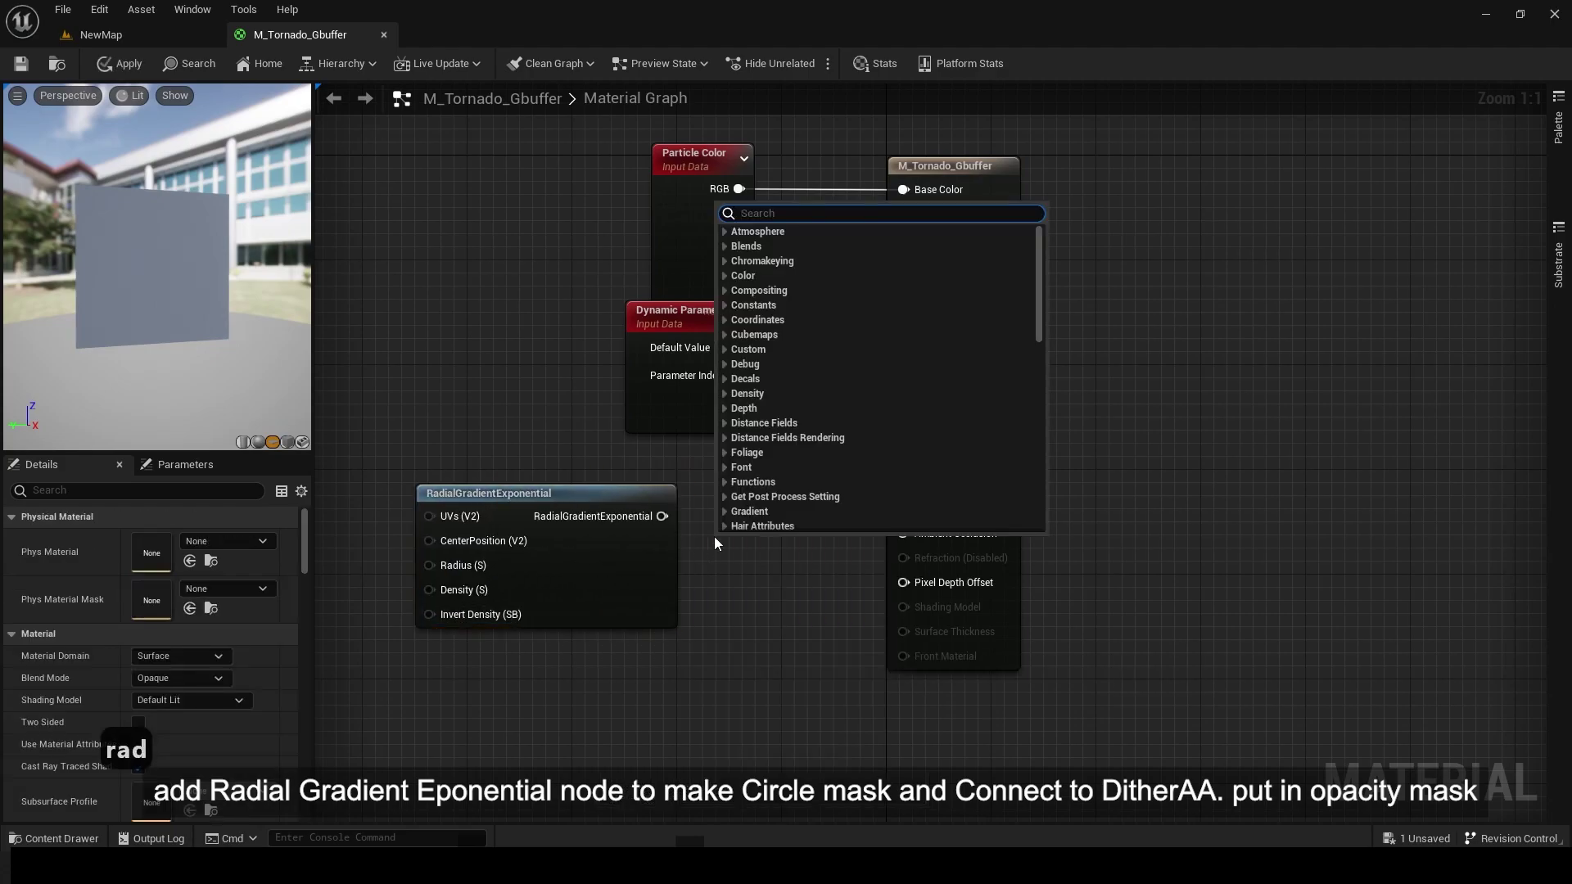
{"action": "type", "text": "aa"}
{"action": "left_click", "coordinate": [812, 248]}
{"action": "left_click_drag", "start_coordinate": [661, 516], "coordinate": [717, 556]}
{"action": "left_click_drag", "start_coordinate": [912, 408], "coordinate": [916, 365]}
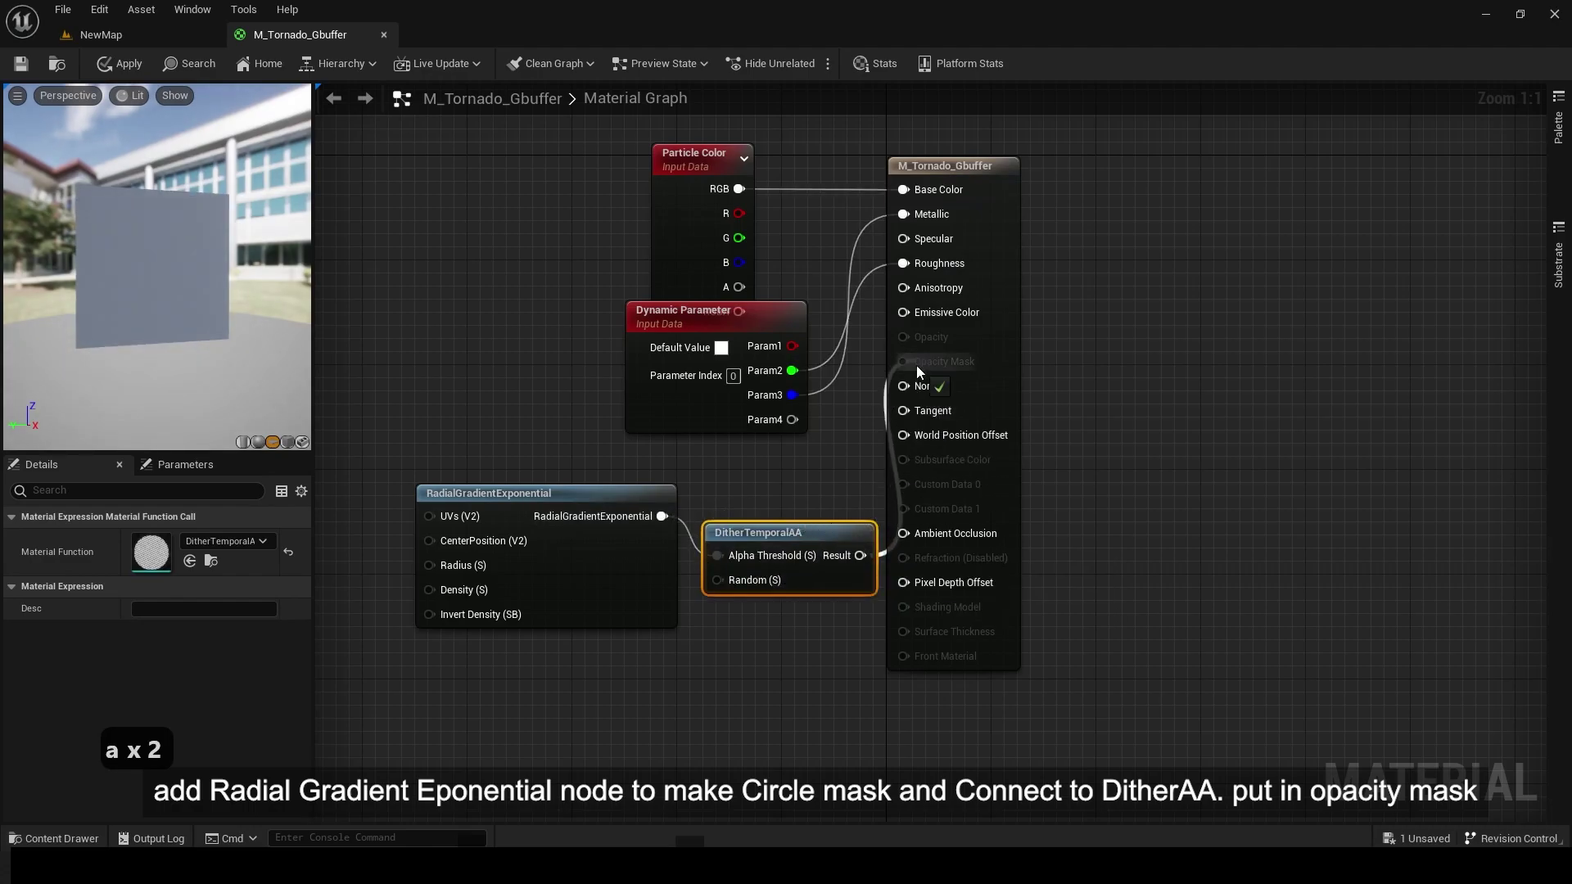
Change the material's Blend Mode to Masked and check the preview.
{"action": "left_click", "coordinate": [1006, 342]}
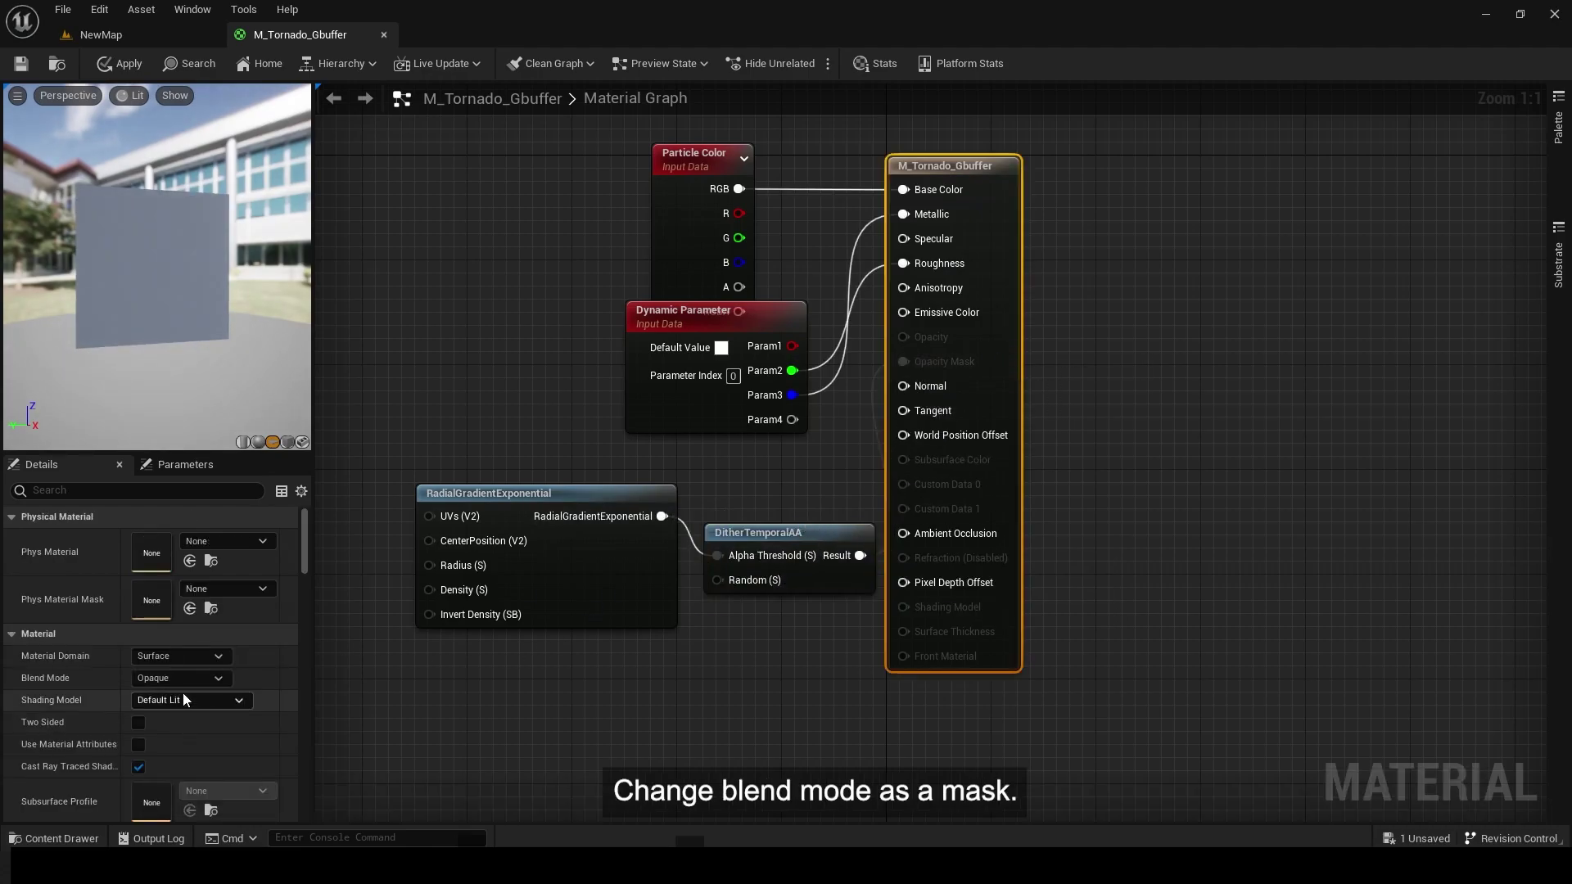
{"action": "left_click", "coordinate": [170, 711]}
{"action": "left_click", "coordinate": [331, 630]}
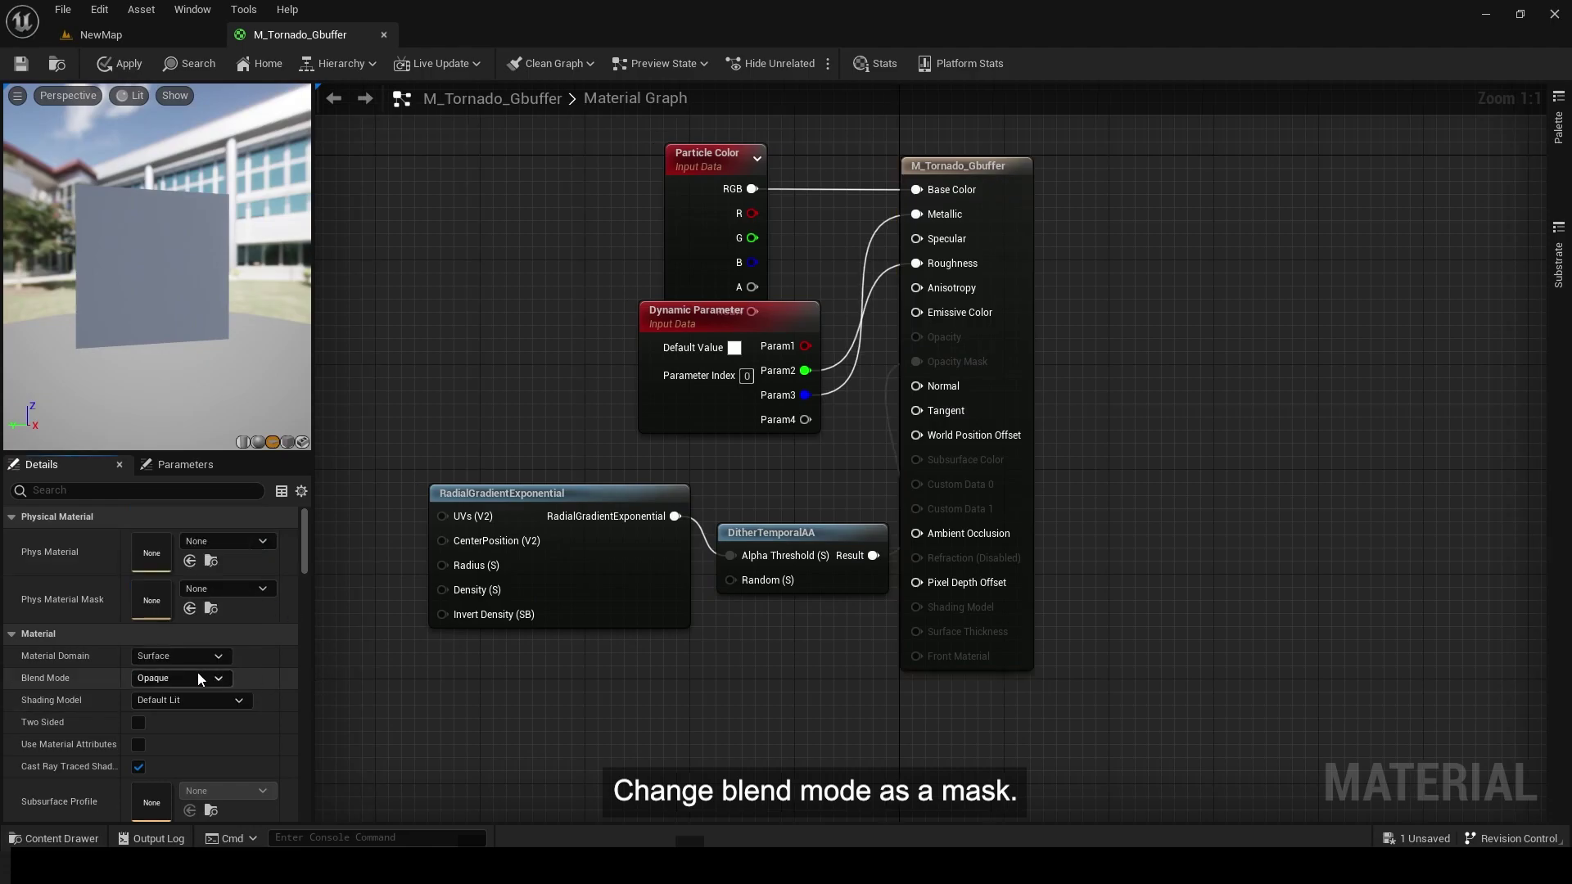
{"action": "left_click", "coordinate": [196, 677]}
{"action": "left_click", "coordinate": [153, 710]}
{"action": "right_click_drag", "start_coordinate": [344, 480], "coordinate": [327, 516]}
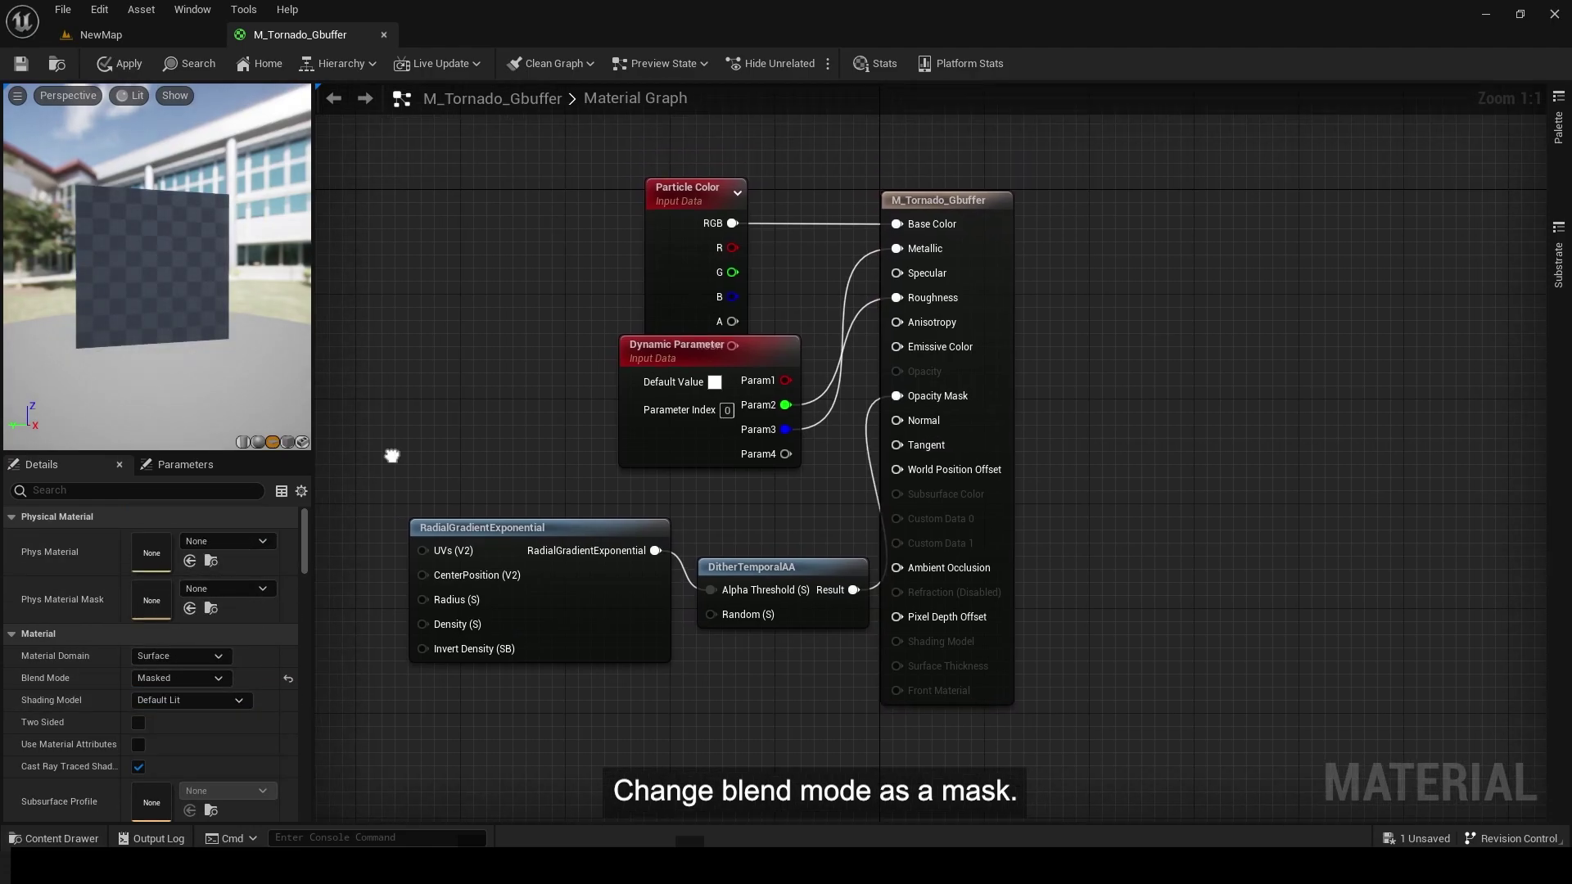
{"action": "left_click_drag", "start_coordinate": [185, 259], "coordinate": [185, 259]}
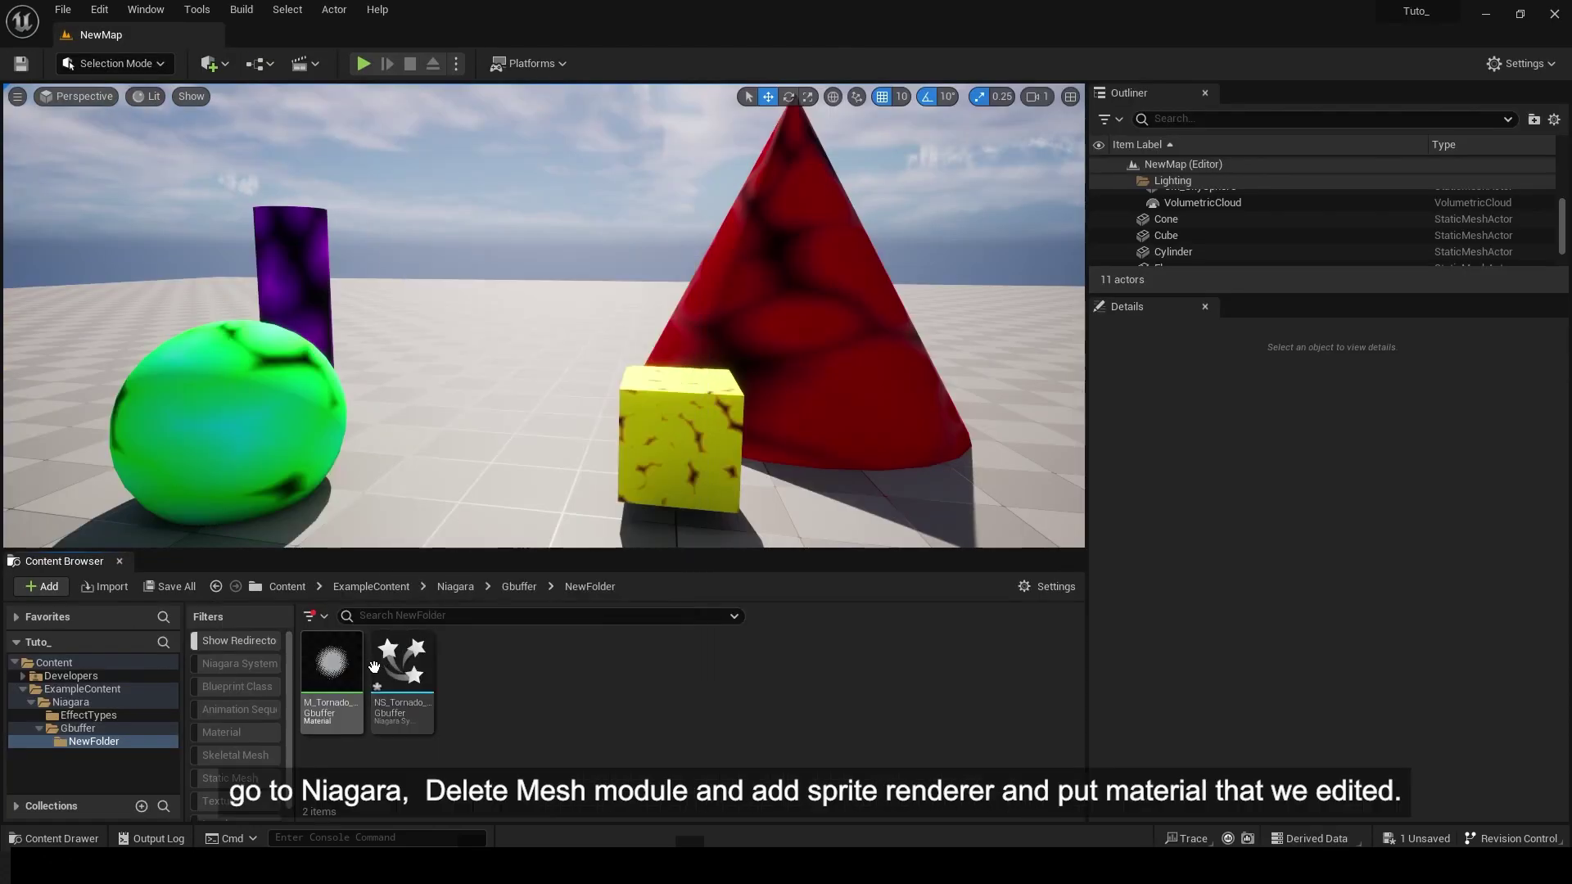
Open NS_Tornado_Gbuffer and replace the SpawnOnGBuffer emitter's Mesh Renderer with a Sprite Renderer.
{"action": "double_click", "coordinate": [403, 684]}
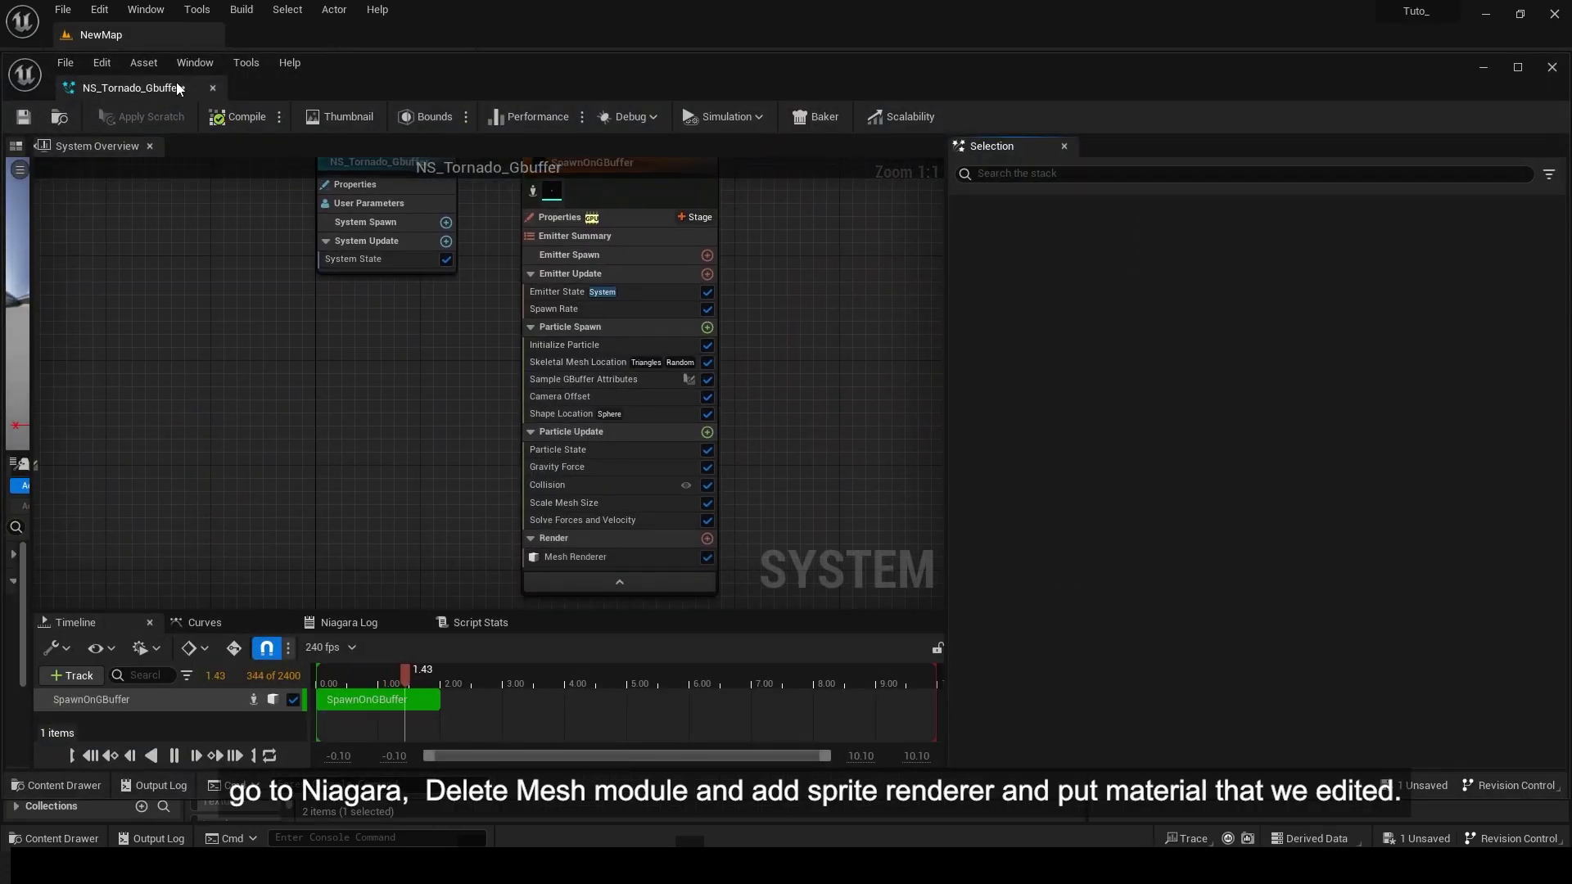
{"action": "left_click", "coordinate": [607, 648]}
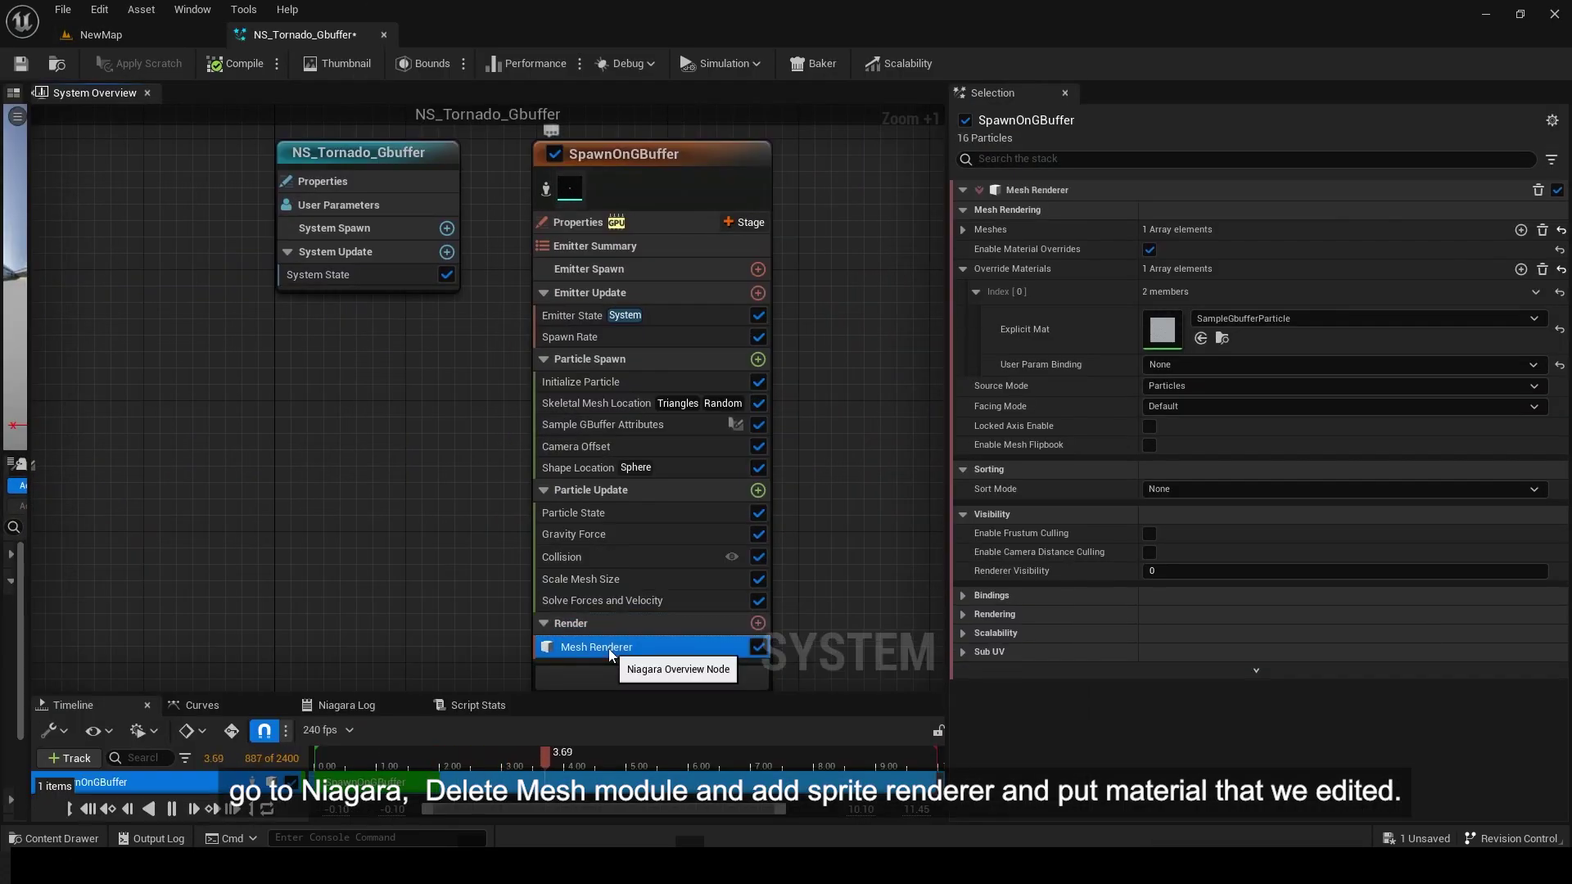
{"action": "key", "text": "Delete"}
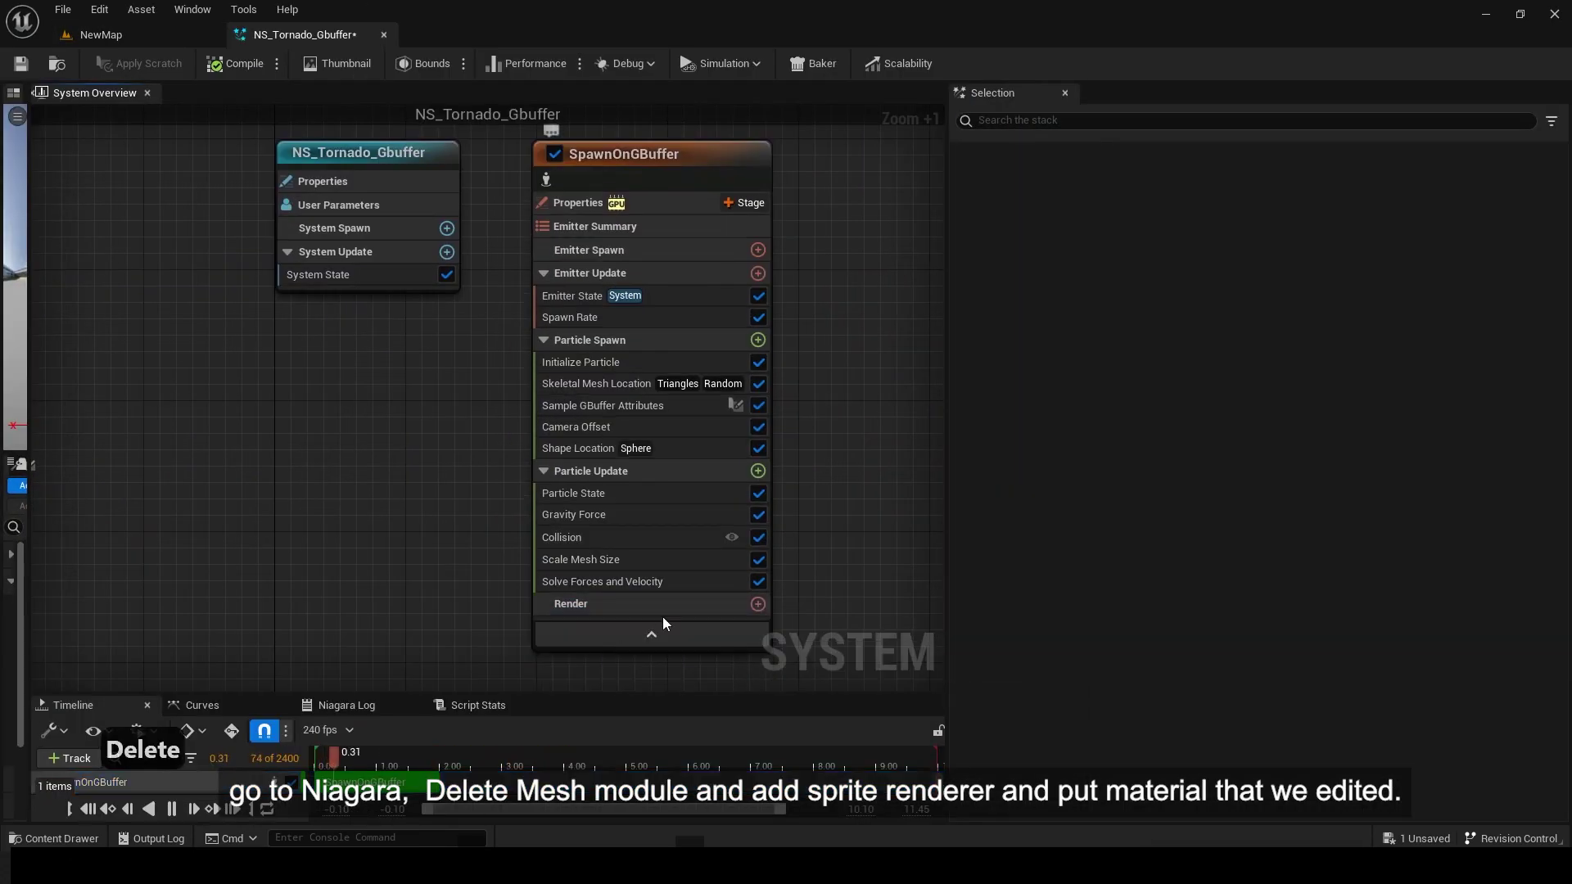
{"action": "left_click", "coordinate": [758, 604]}
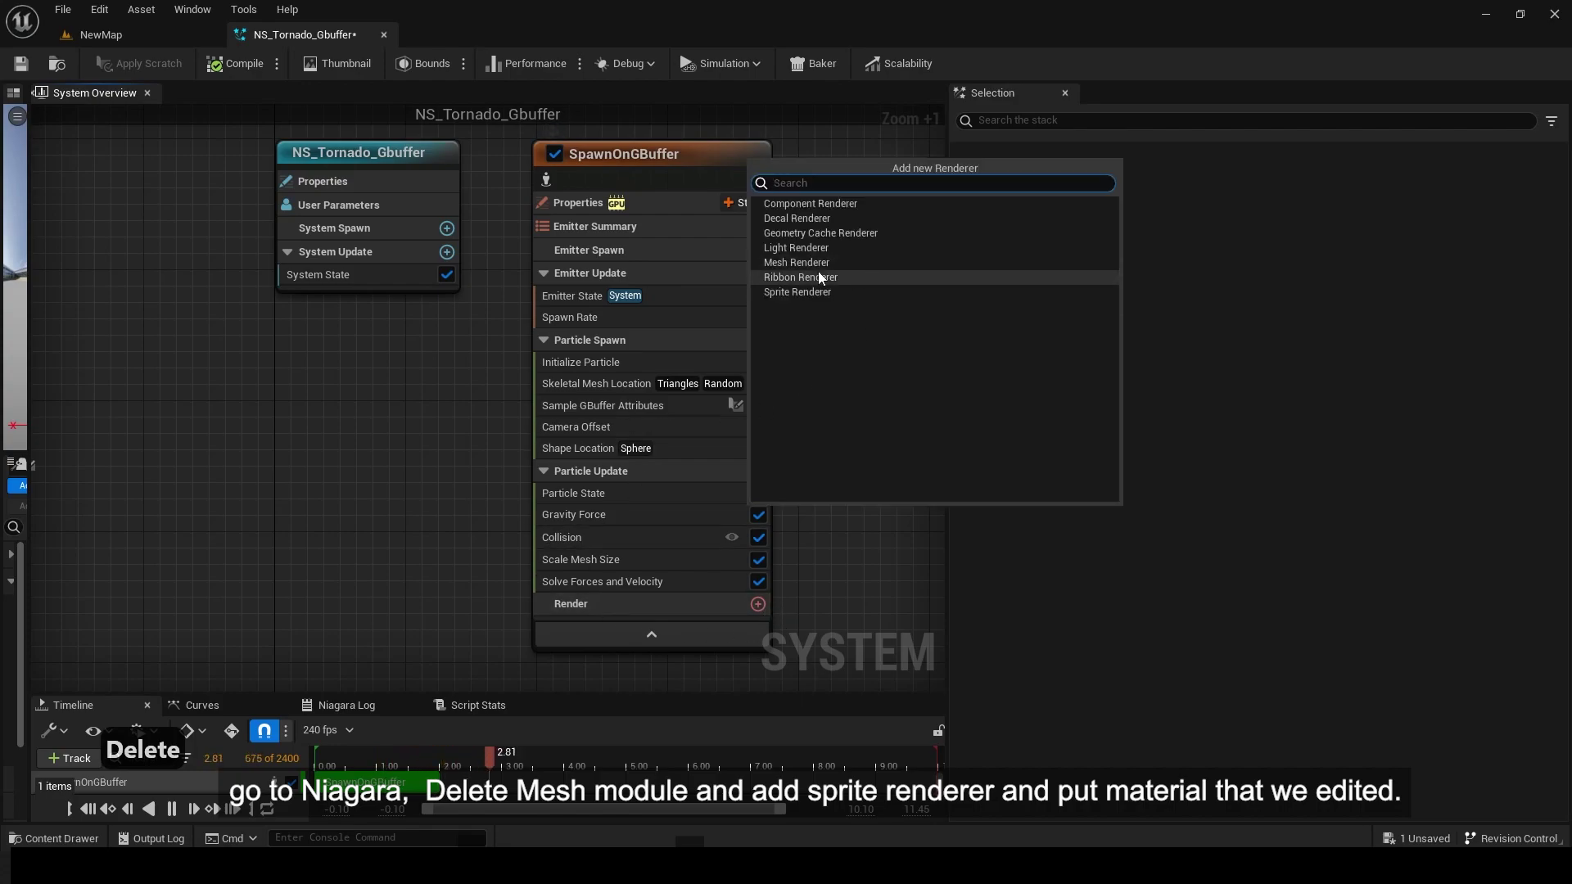
{"action": "left_click", "coordinate": [818, 273]}
Assign the M_Tornado_Gbuffer material to the Sprite Renderer.
{"action": "left_click", "coordinate": [182, 37]}
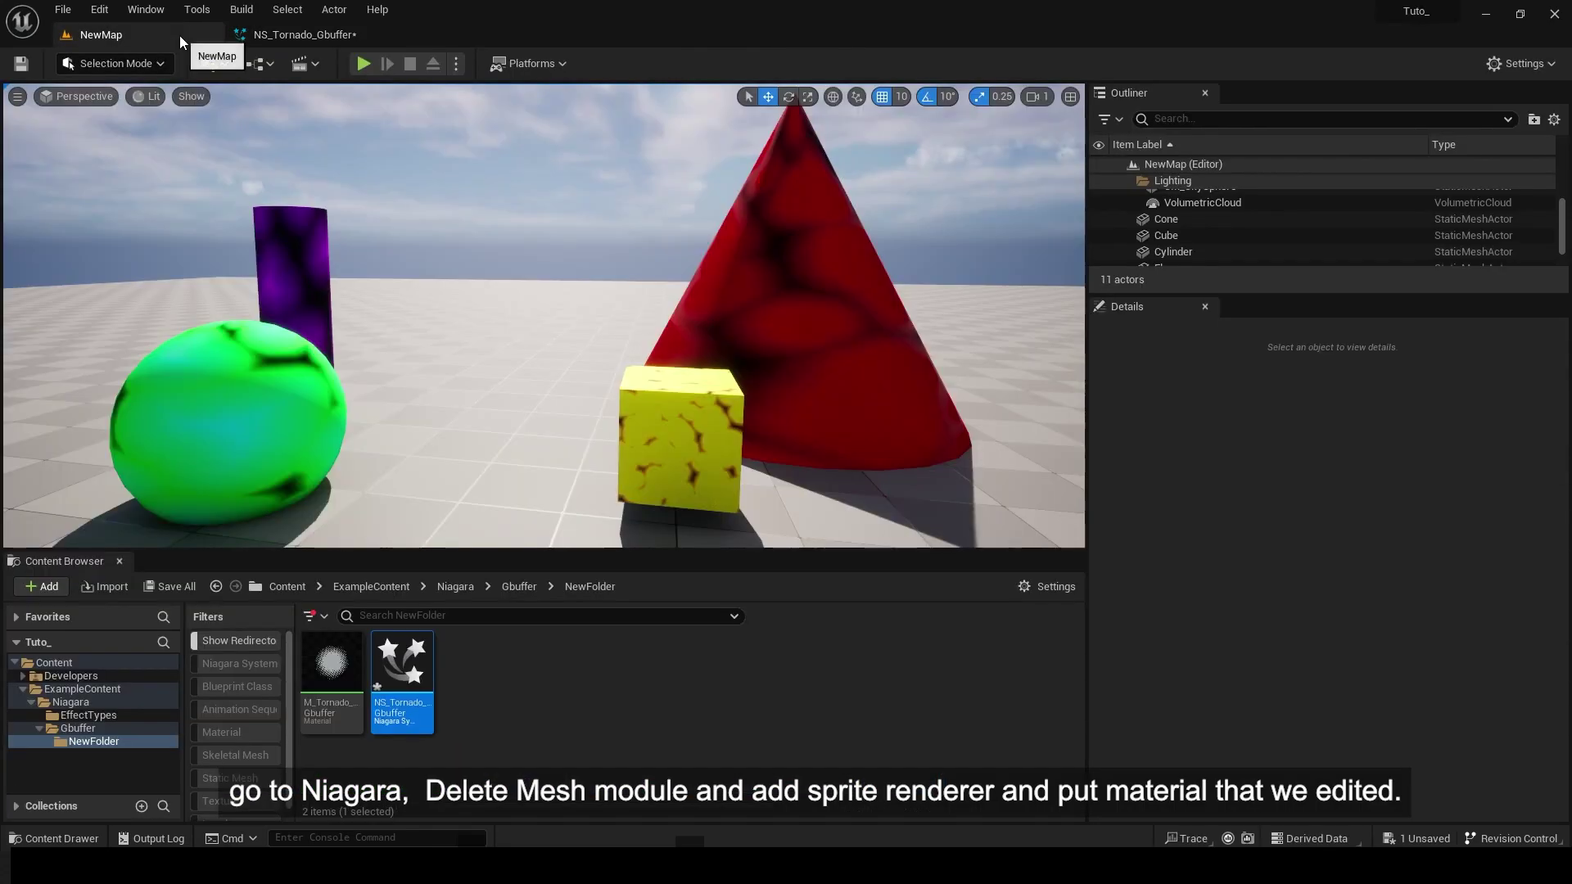
{"action": "left_click", "coordinate": [295, 34]}
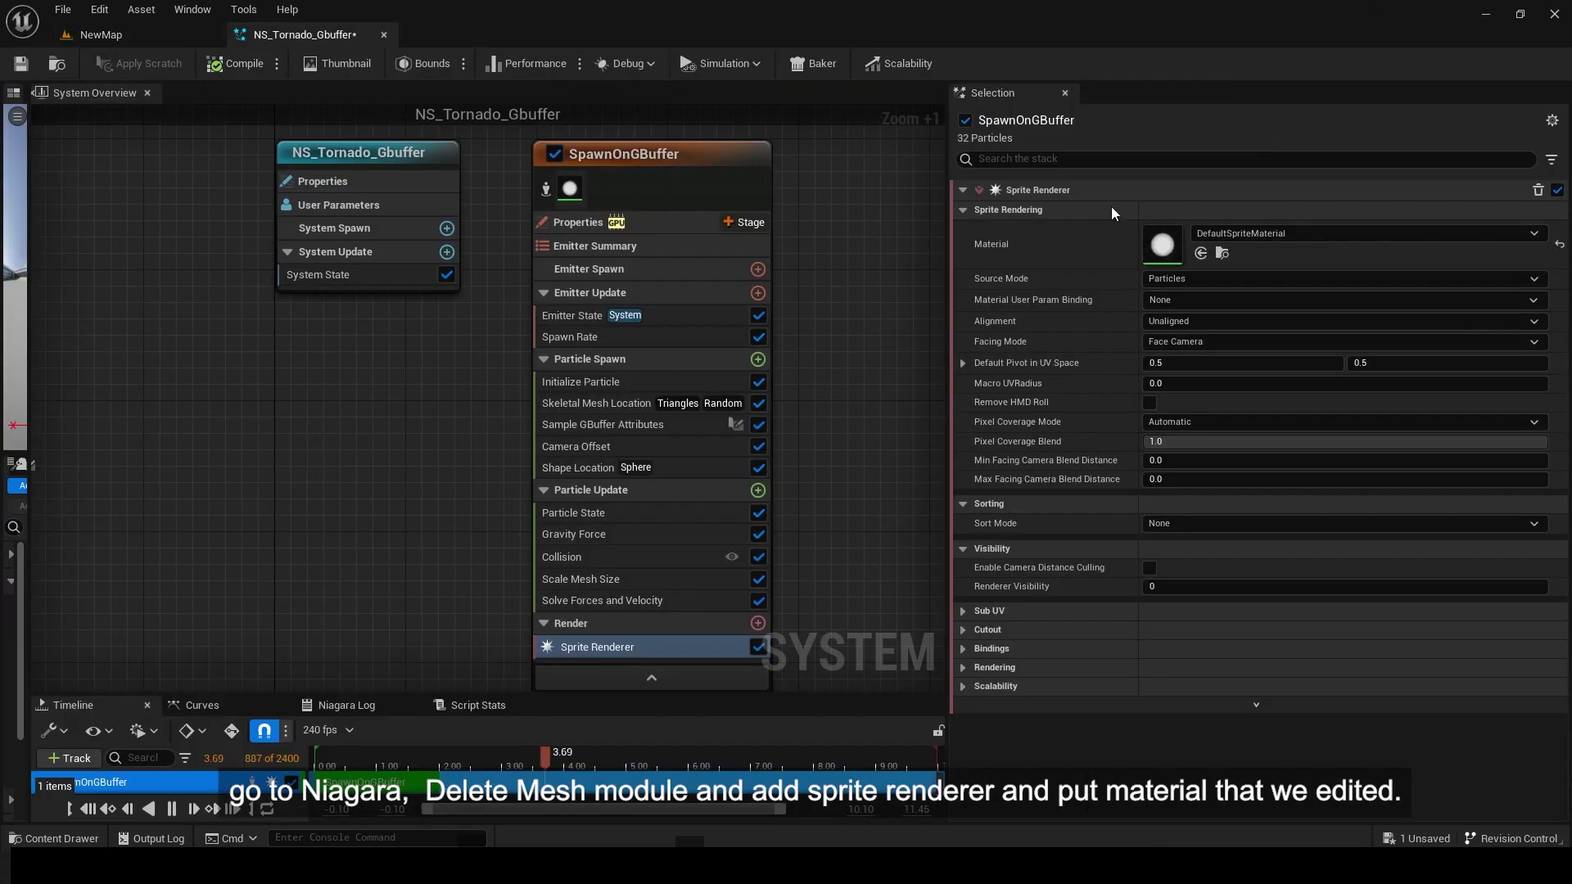
{"action": "left_click", "coordinate": [1200, 253]}
Delete the Gravity Force, Collision, Skeletal Mesh Location and Scale Mesh Size modules from the SpawnOnGBuffer emitter.
{"action": "right_click_drag", "start_coordinate": [919, 487], "coordinate": [885, 472]}
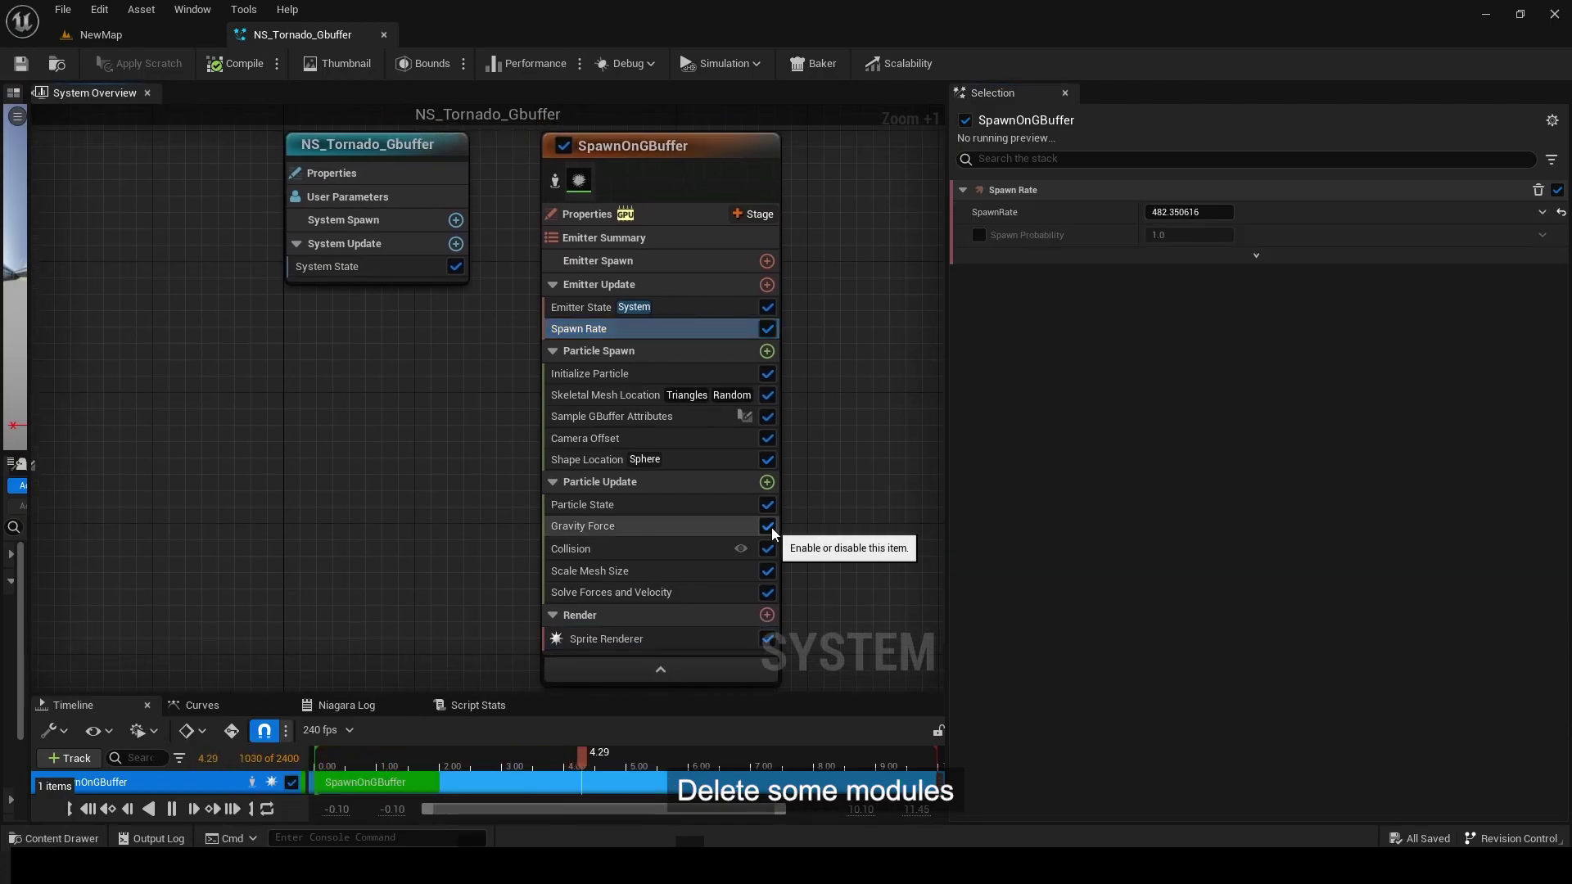
{"action": "left_click", "coordinate": [767, 526]}
{"action": "left_click", "coordinate": [767, 548]}
{"action": "left_click", "coordinate": [654, 526]}
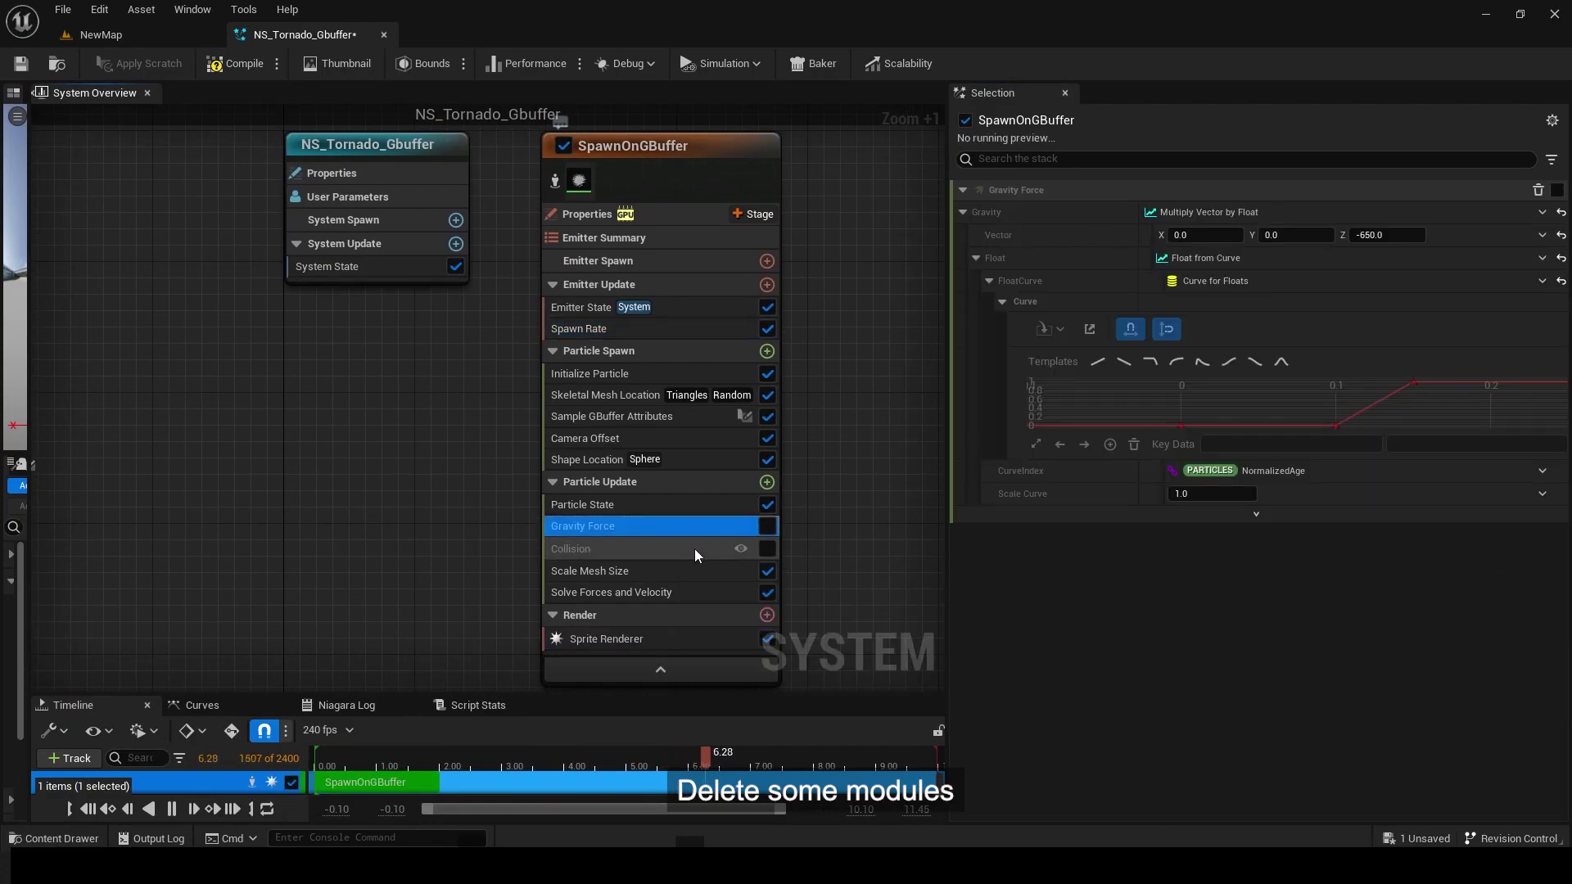
{"action": "left_click", "coordinate": [694, 548], "text": "ctrl"}
{"action": "key", "text": "Delete"}
{"action": "left_click", "coordinate": [741, 459]}
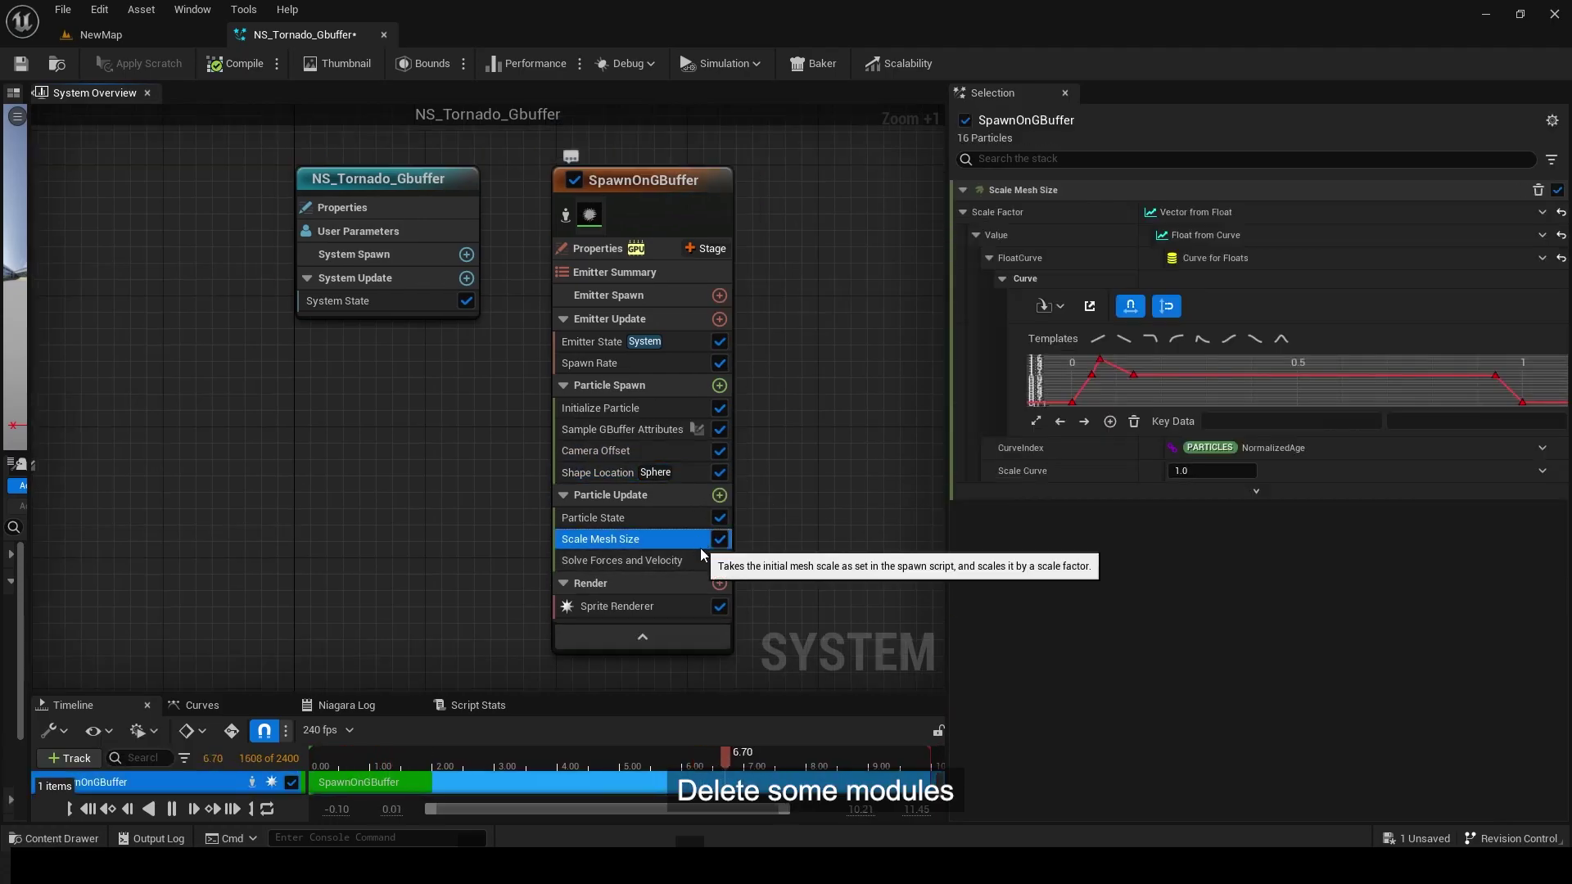
{"action": "key", "text": "Delete"}
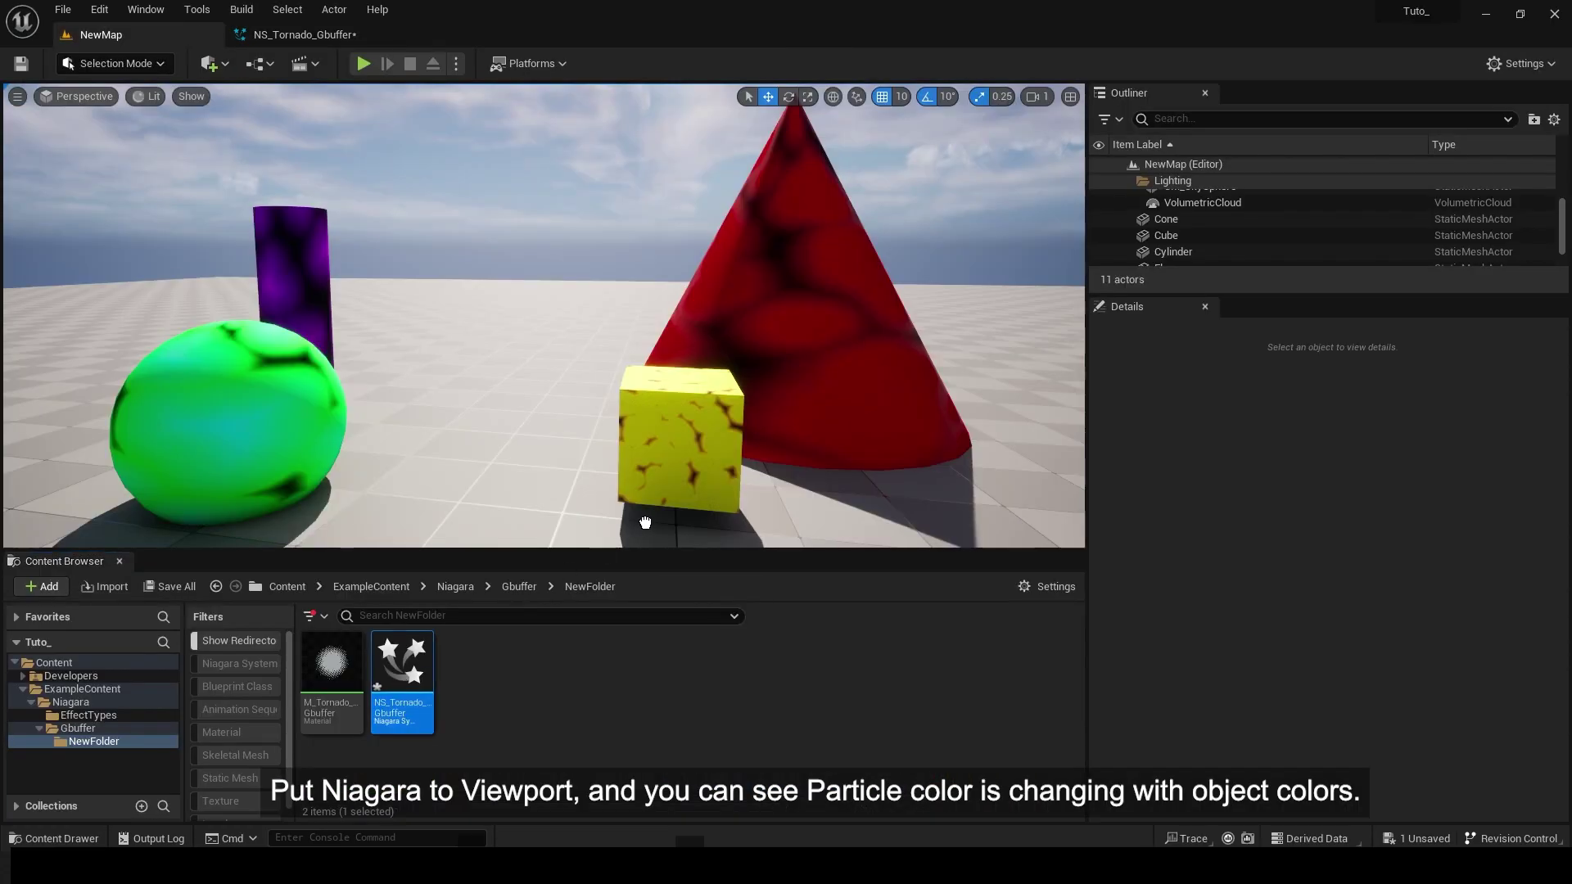
Place the NS_Tornado_Gbuffer system in the level by the yellow cube, moving it across the colored objects, and save.
{"action": "left_click_drag", "start_coordinate": [642, 516], "coordinate": [647, 442]}
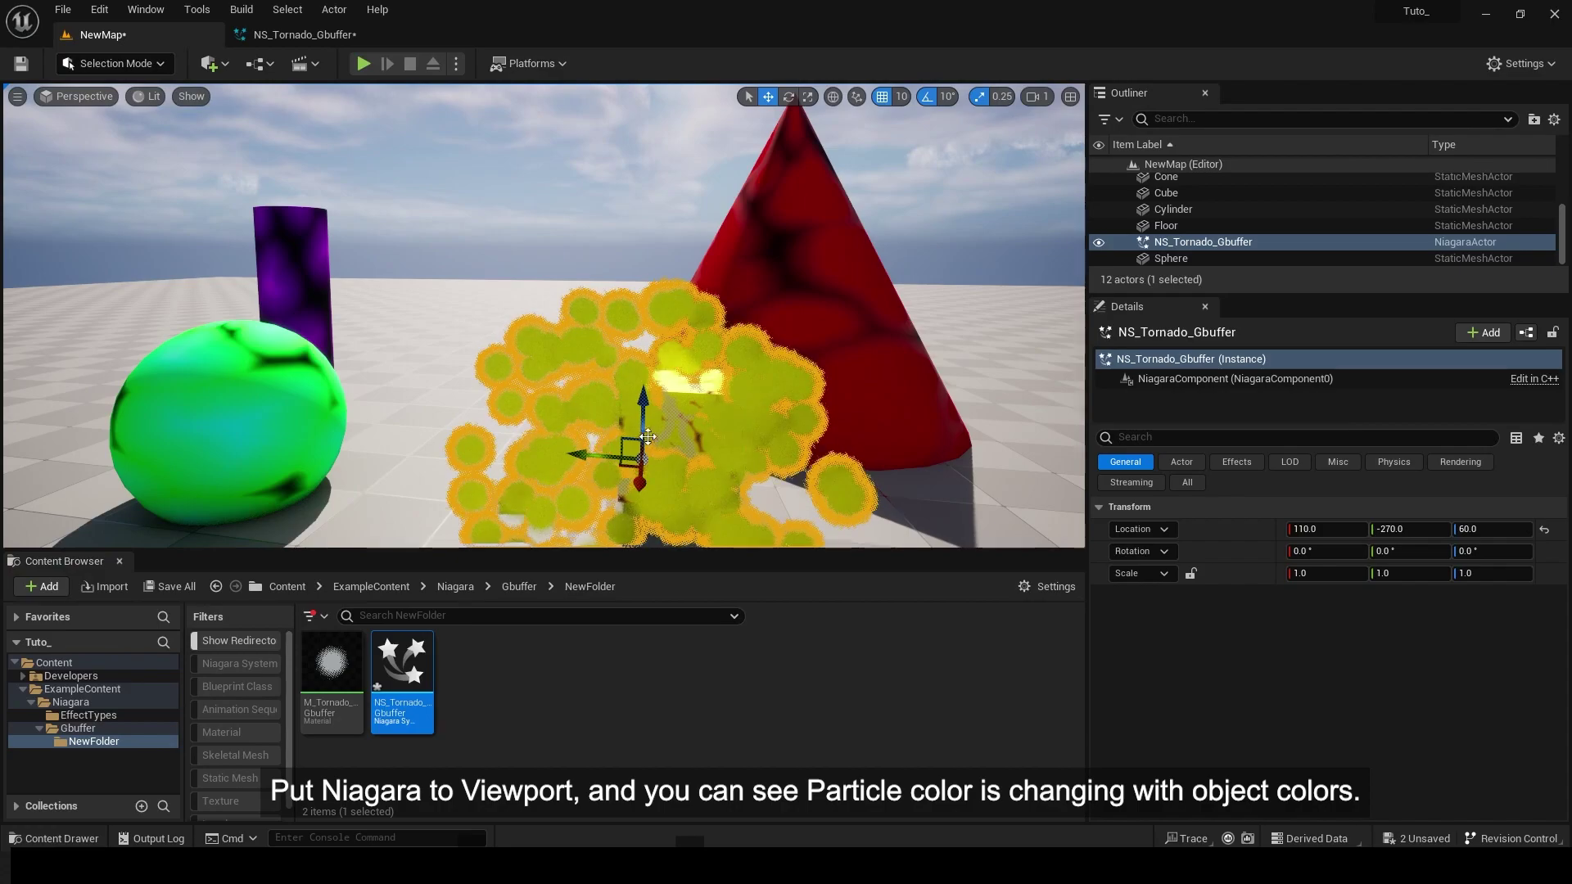
{"action": "right_click_drag", "start_coordinate": [648, 437], "coordinate": [635, 466]}
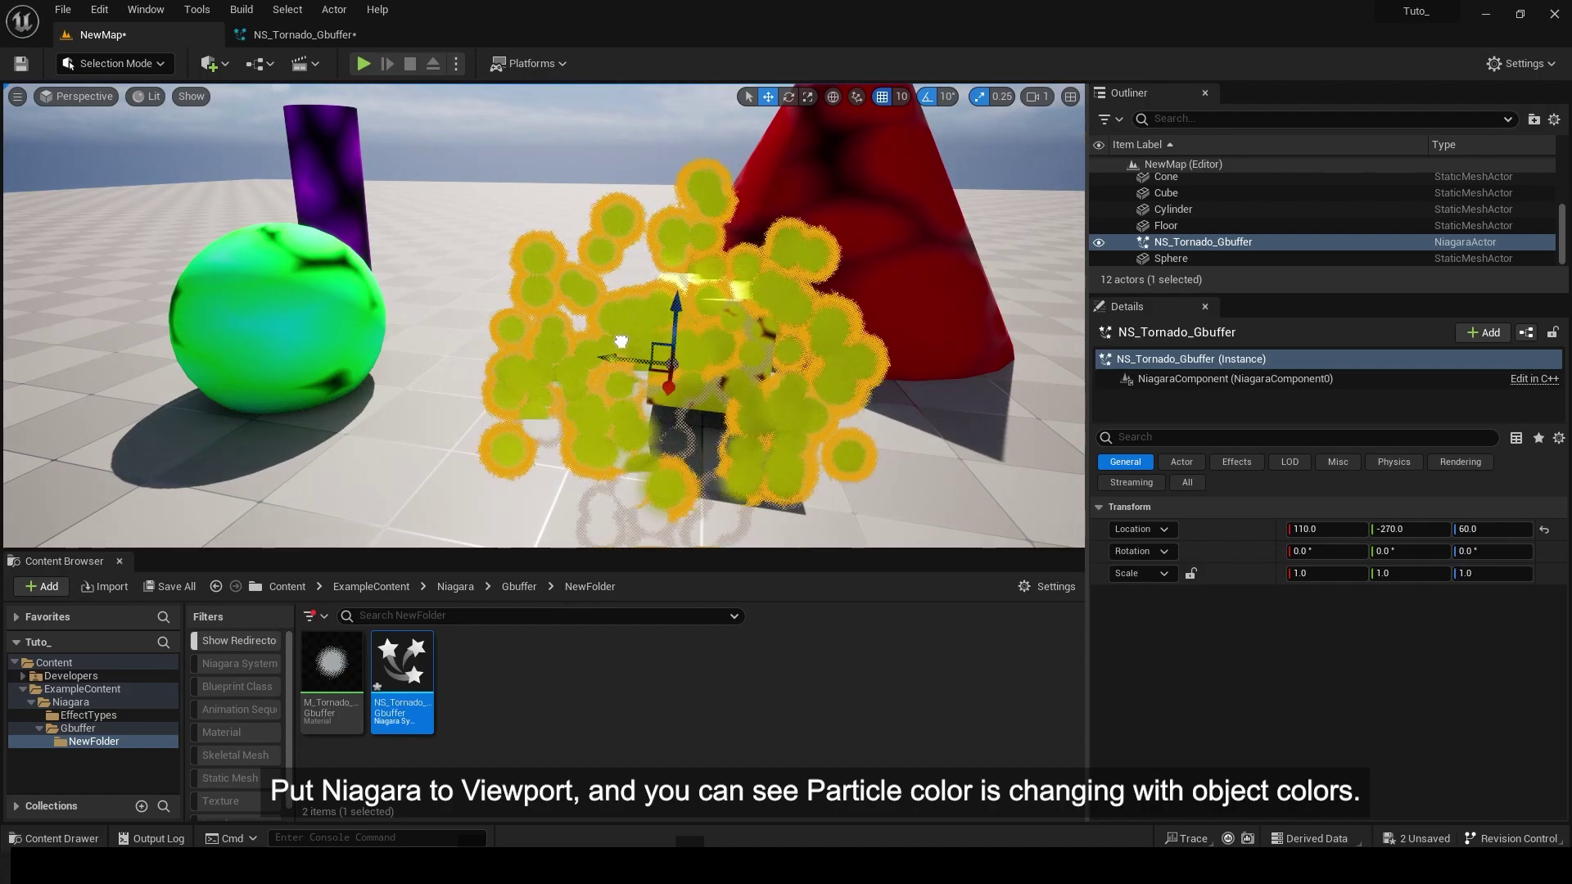
{"action": "left_click_drag", "start_coordinate": [380, 312], "coordinate": [352, 312]}
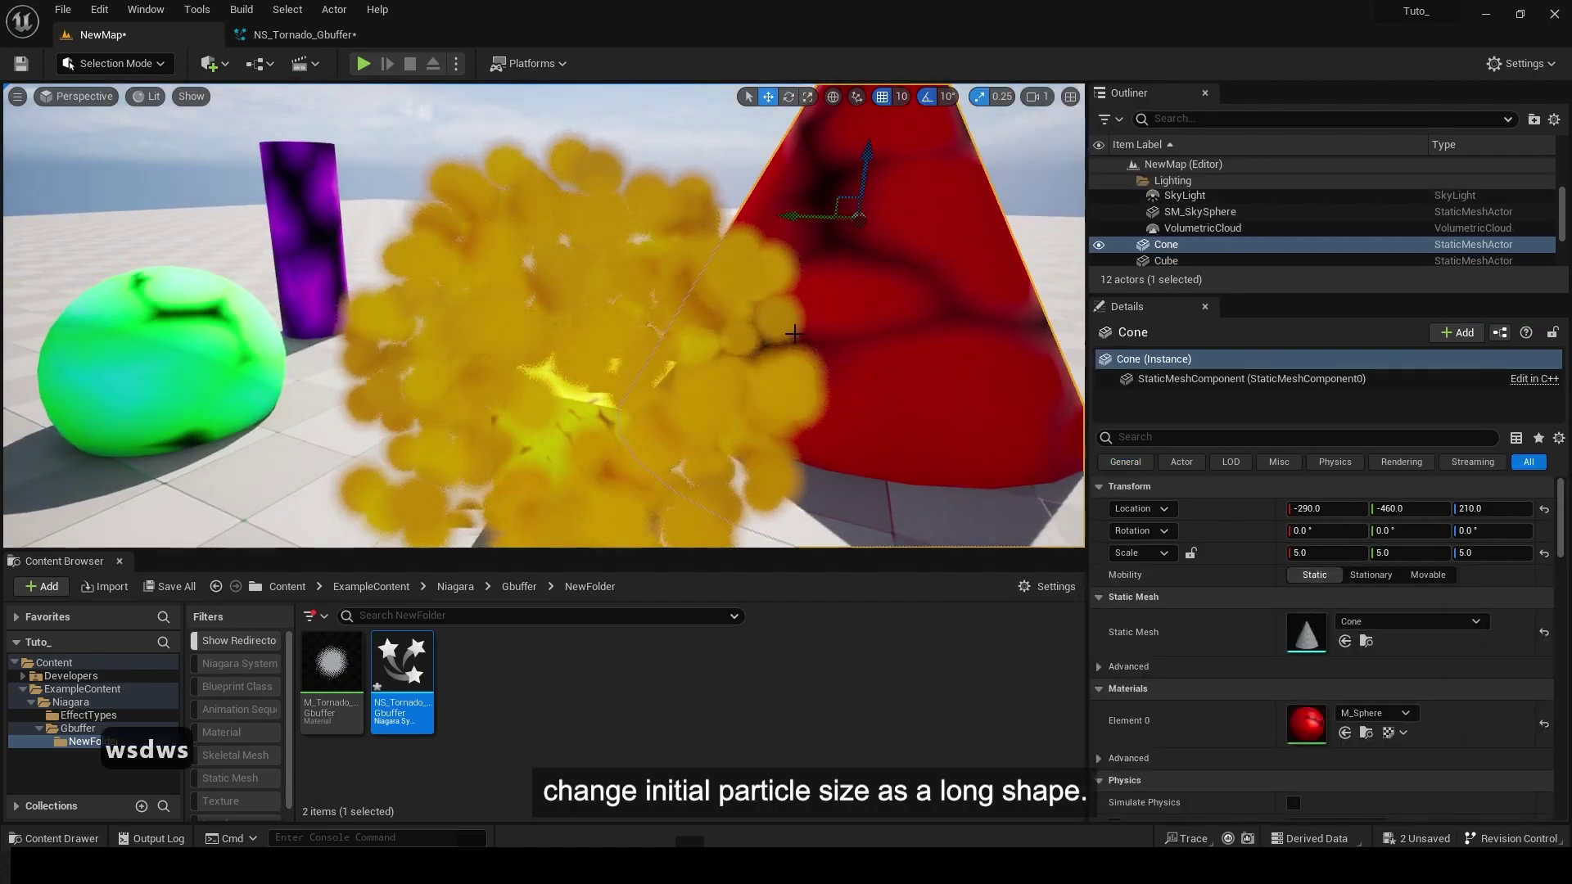
{"action": "key", "text": "ctrl+s"}
In NS_Tornado_Gbuffer's Initialize Particle module, switch Sprite Size Mode to Random Non-Uniform with a Sprite Size Max of 2 by 16.
{"action": "left_click", "coordinate": [303, 34]}
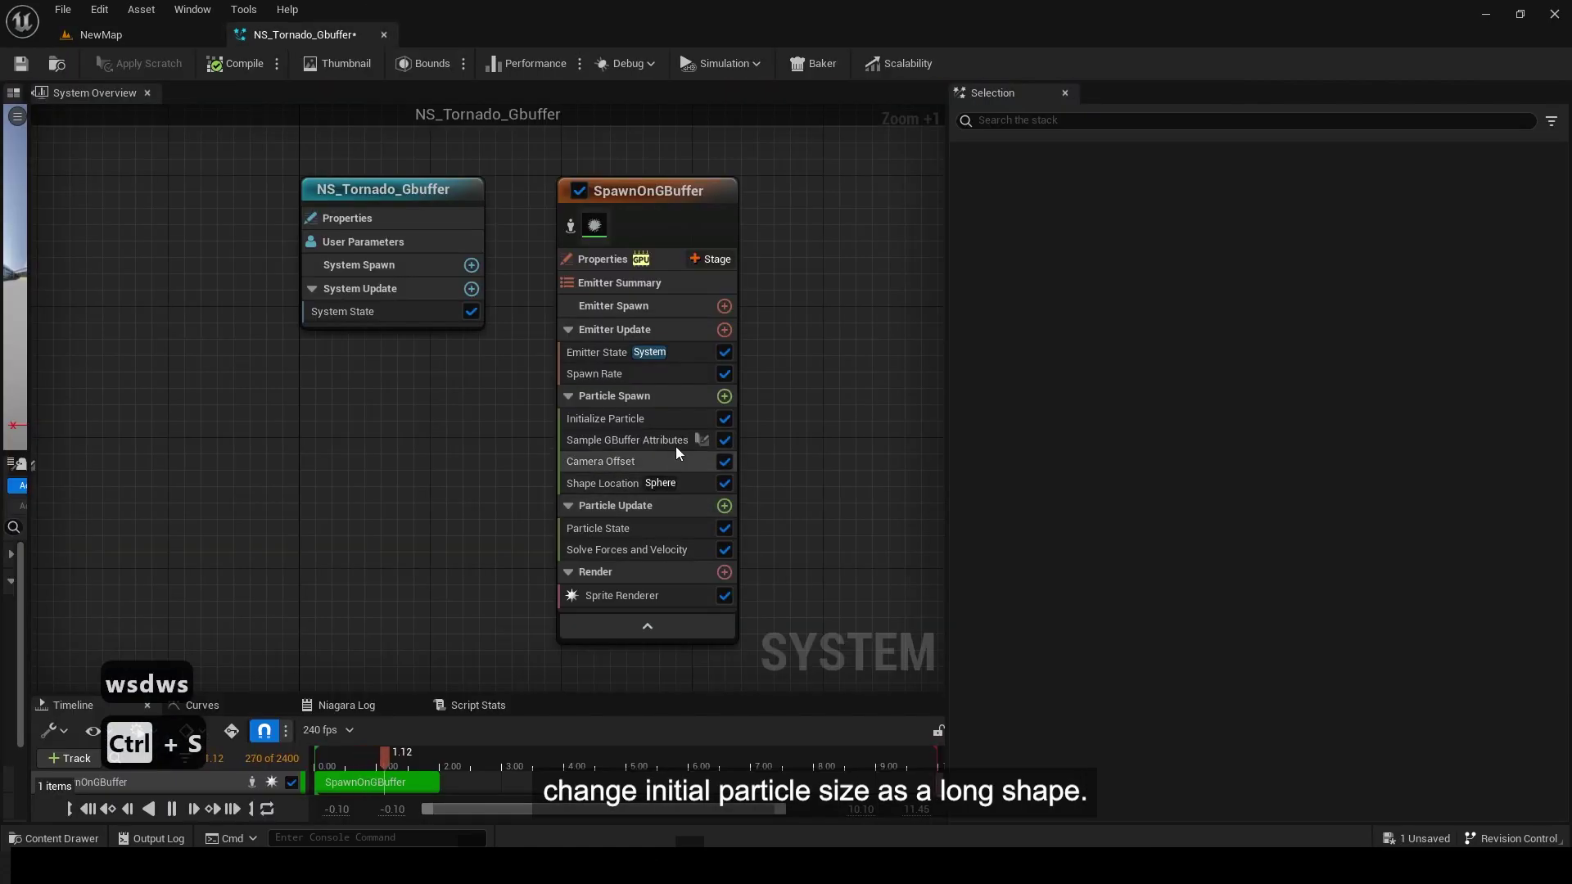
{"action": "left_click", "coordinate": [622, 419]}
{"action": "left_click", "coordinate": [1182, 462]}
{"action": "left_click", "coordinate": [1217, 554]}
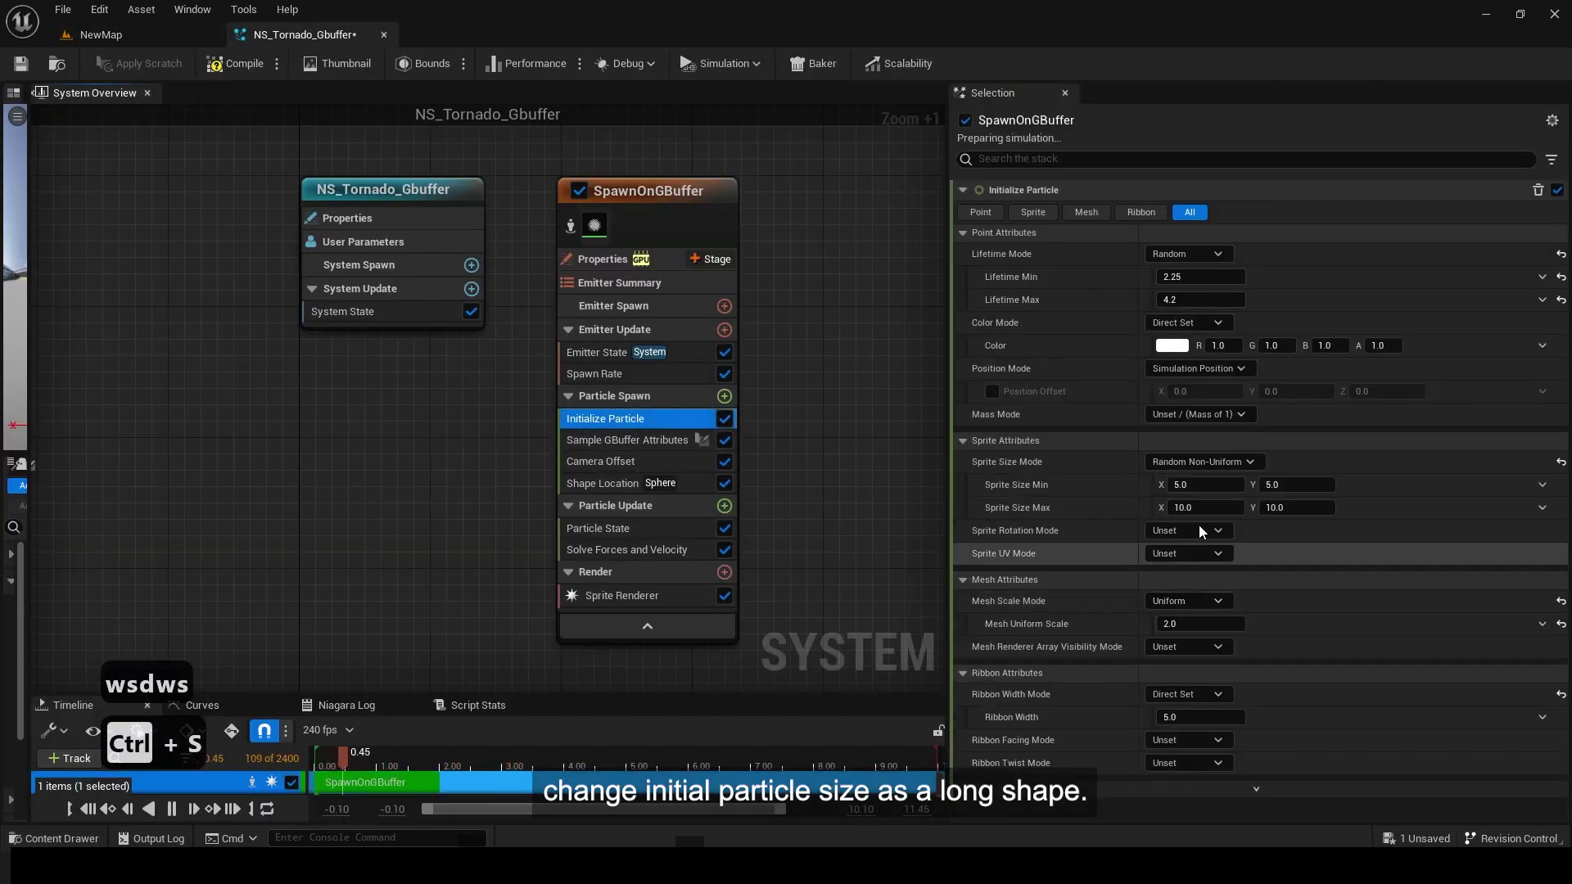
{"action": "left_click", "coordinate": [1203, 507]}
{"action": "type", "text": "2"}
{"action": "key", "text": "Tab"}
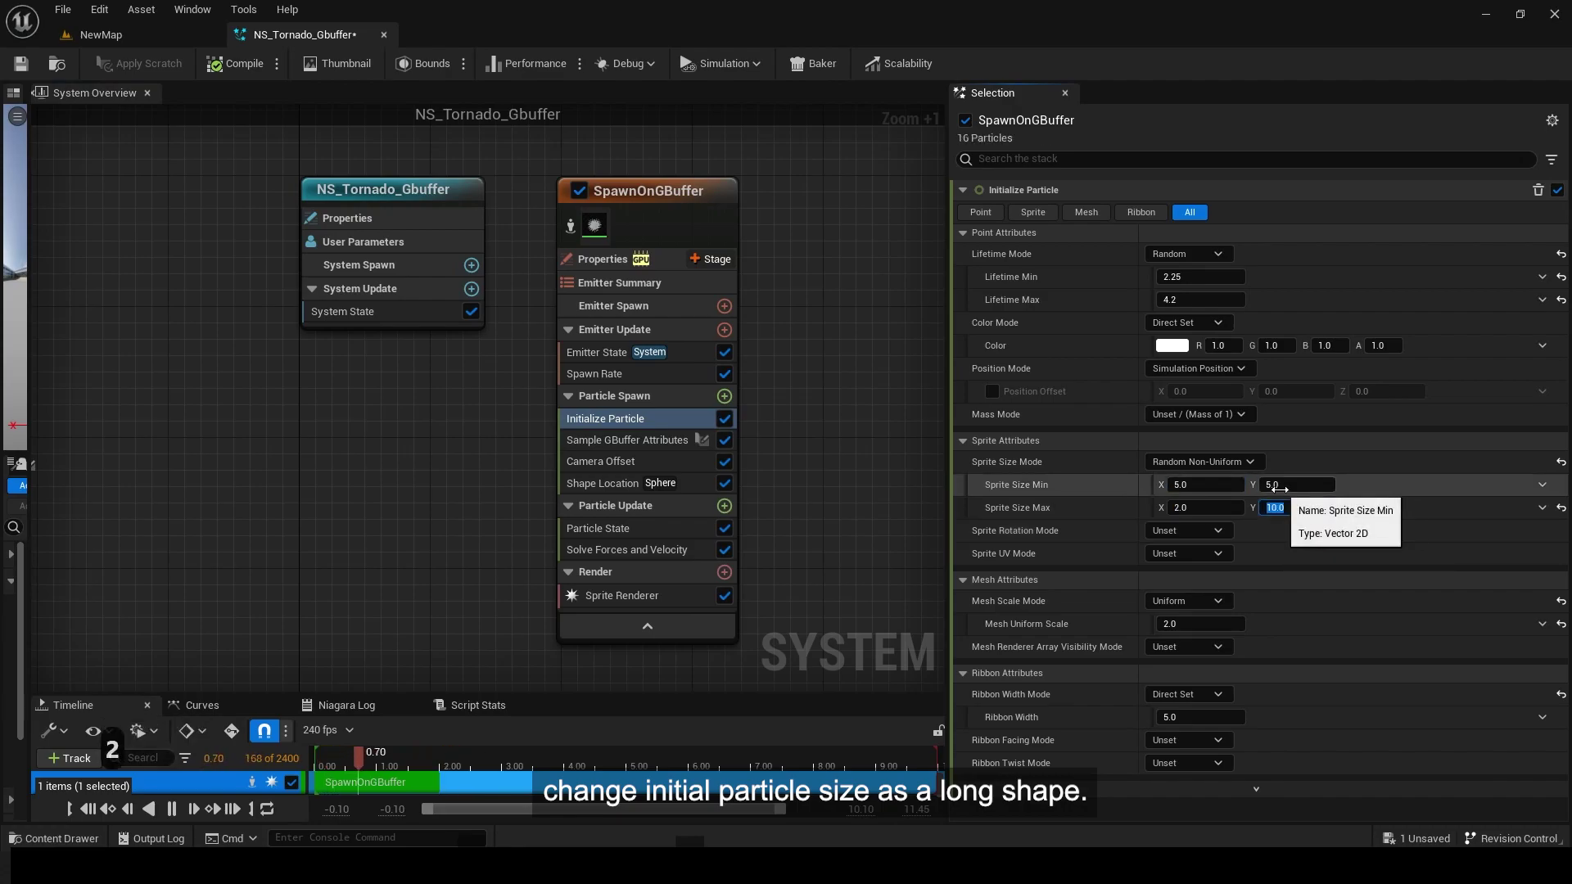
Set Sprite Size Min to 4 by 12 and Sprite Size Max Y to 19, and save the system.
{"action": "left_click", "coordinate": [1279, 486]}
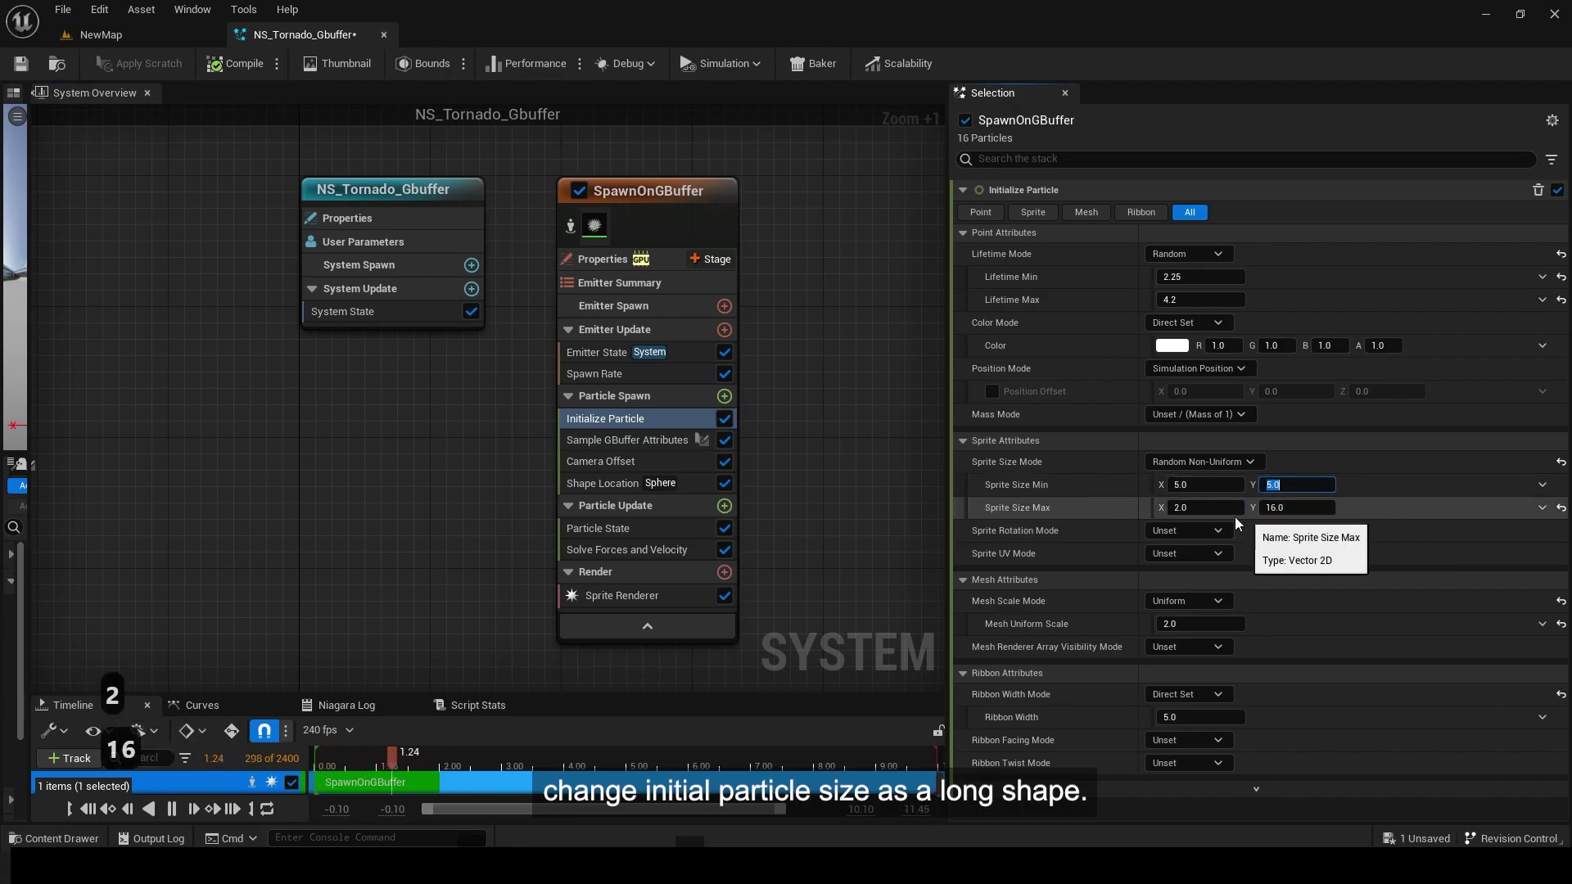
{"action": "type", "text": "4"}
{"action": "key", "text": "Tab"}
{"action": "type", "text": "12"}
{"action": "key", "text": "Return"}
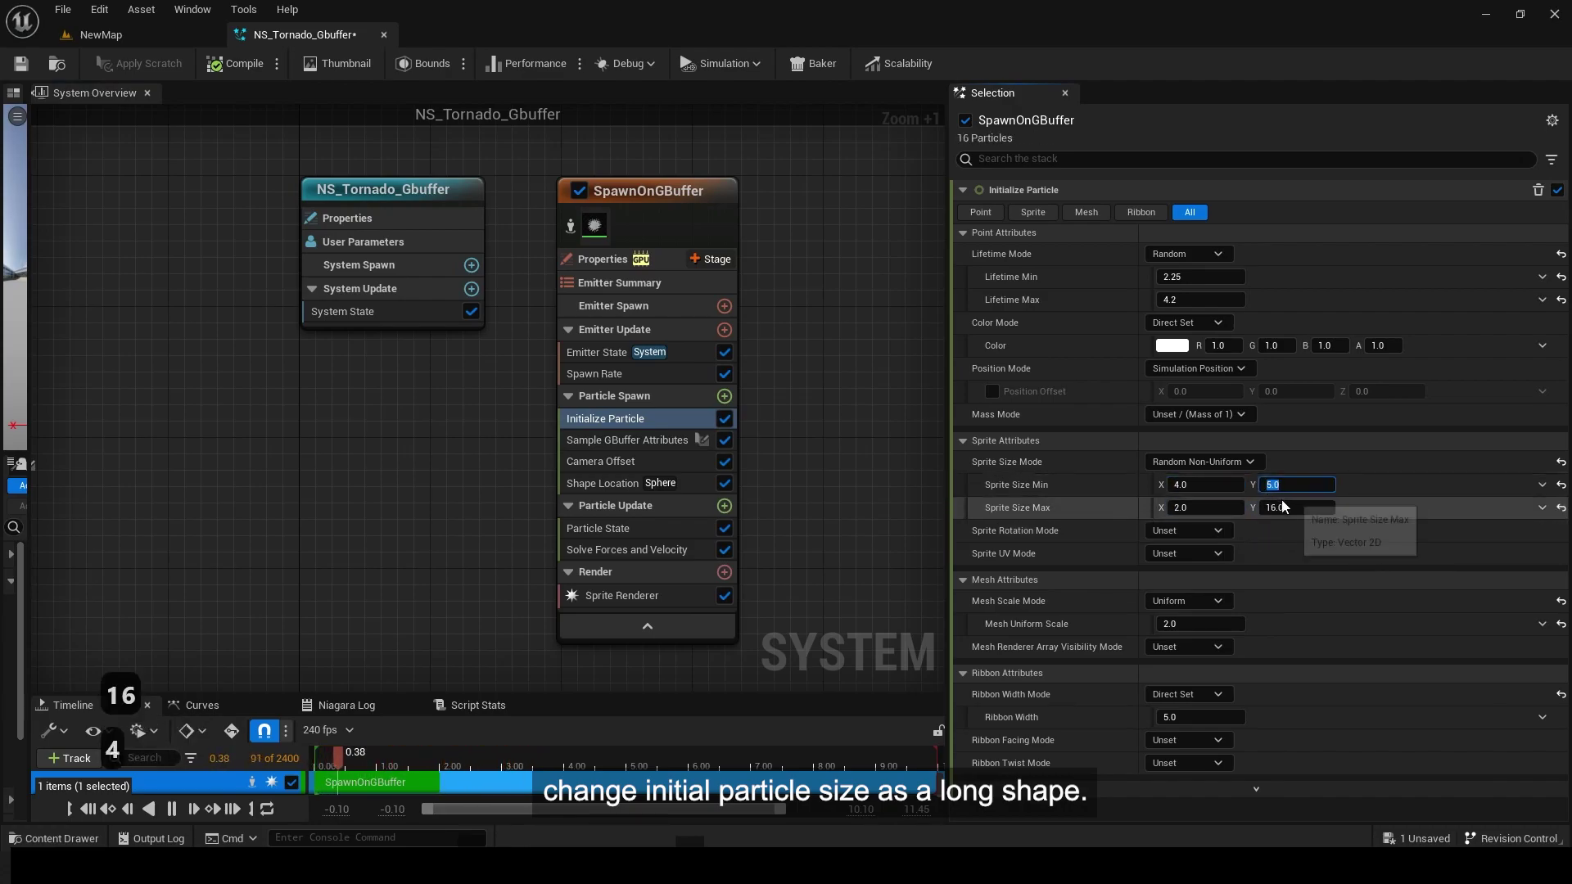
{"action": "left_click", "coordinate": [1287, 508]}
{"action": "type", "text": "19"}
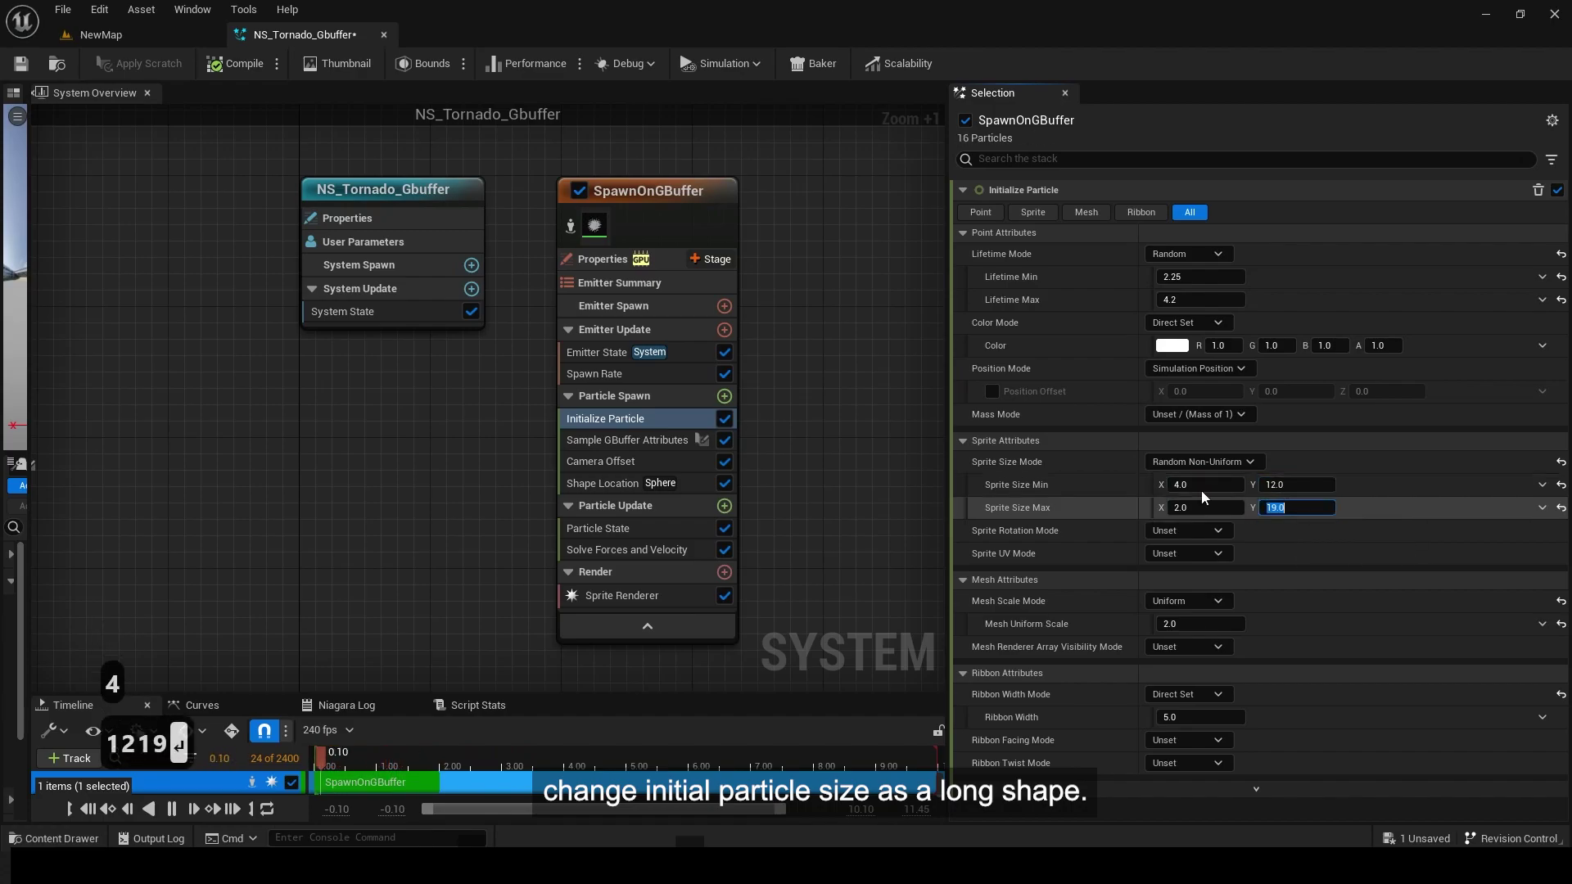
{"action": "key", "text": "Return"}
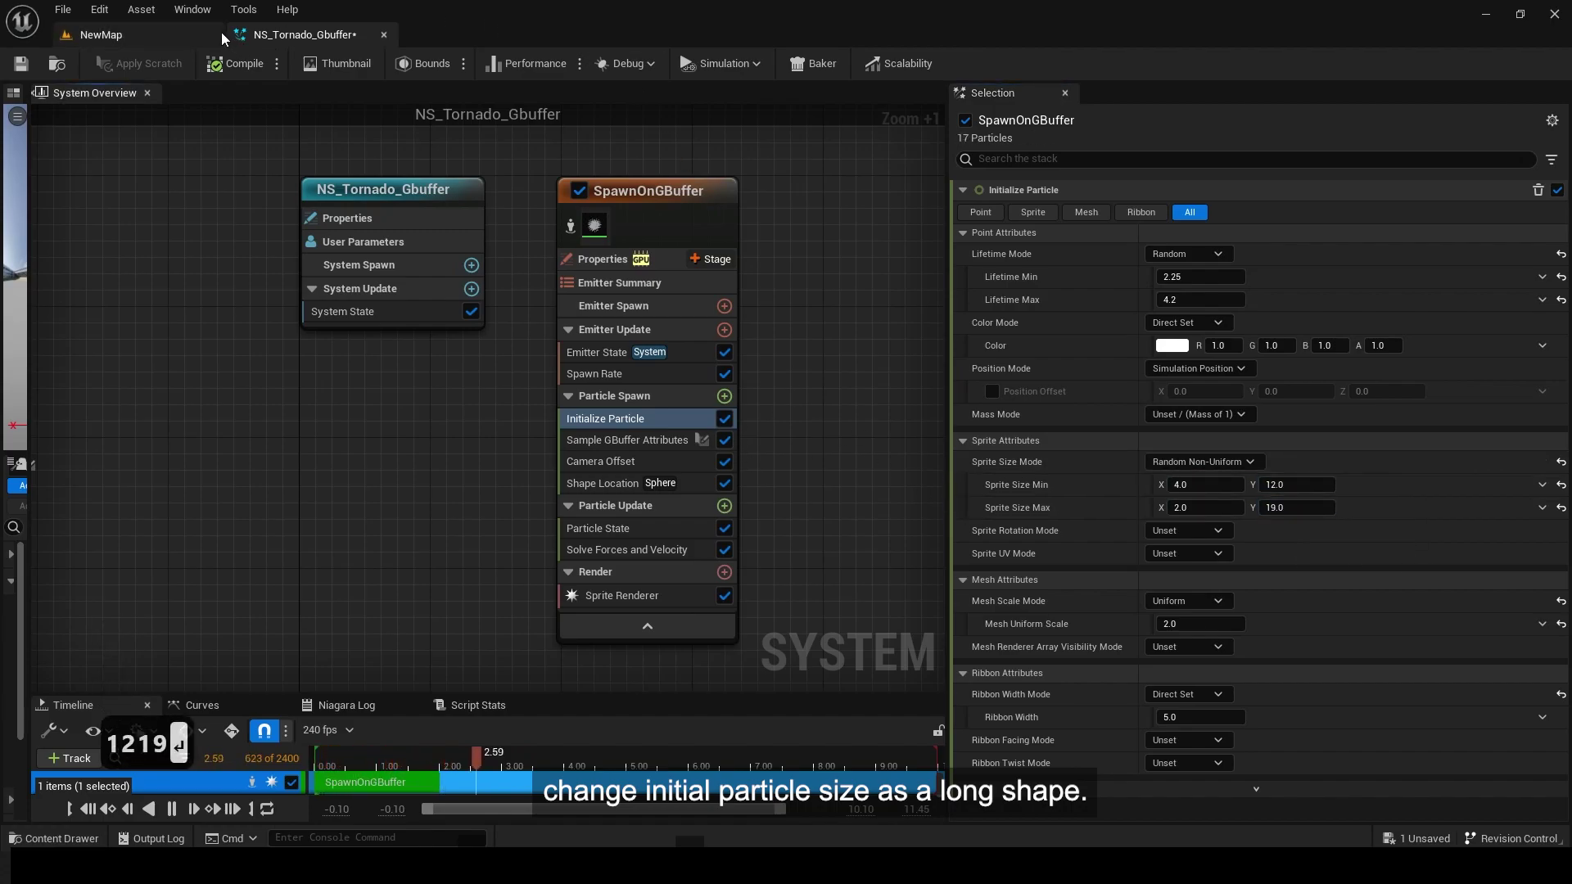
{"action": "left_click", "coordinate": [22, 64]}
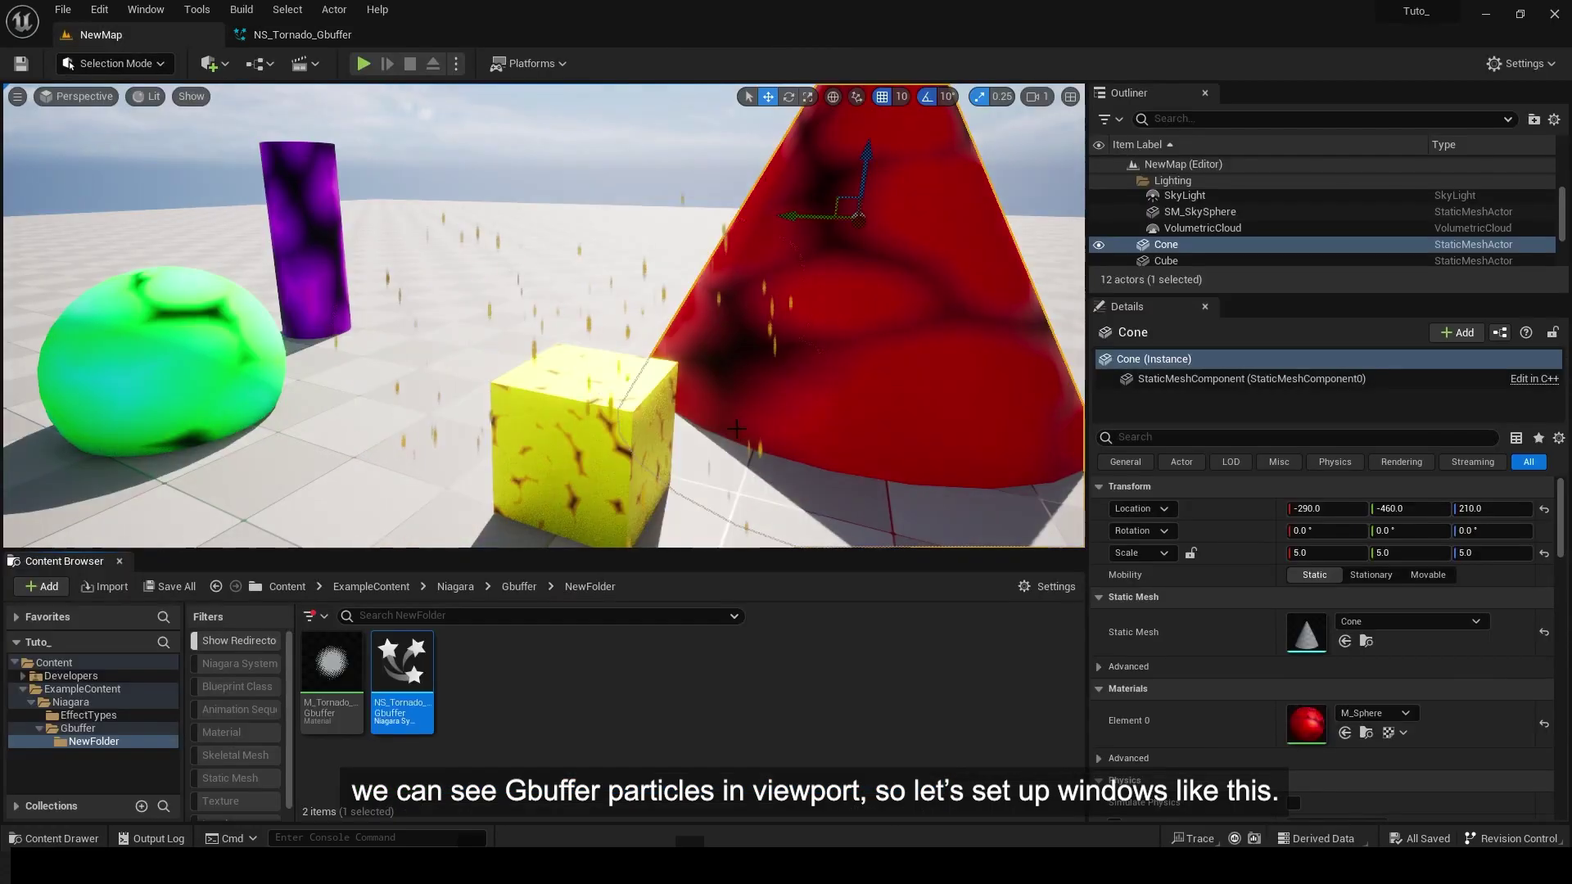
Detach the NS_Tornado_Gbuffer editor into a floating window beside the level viewport.
{"action": "left_click", "coordinate": [56, 66]}
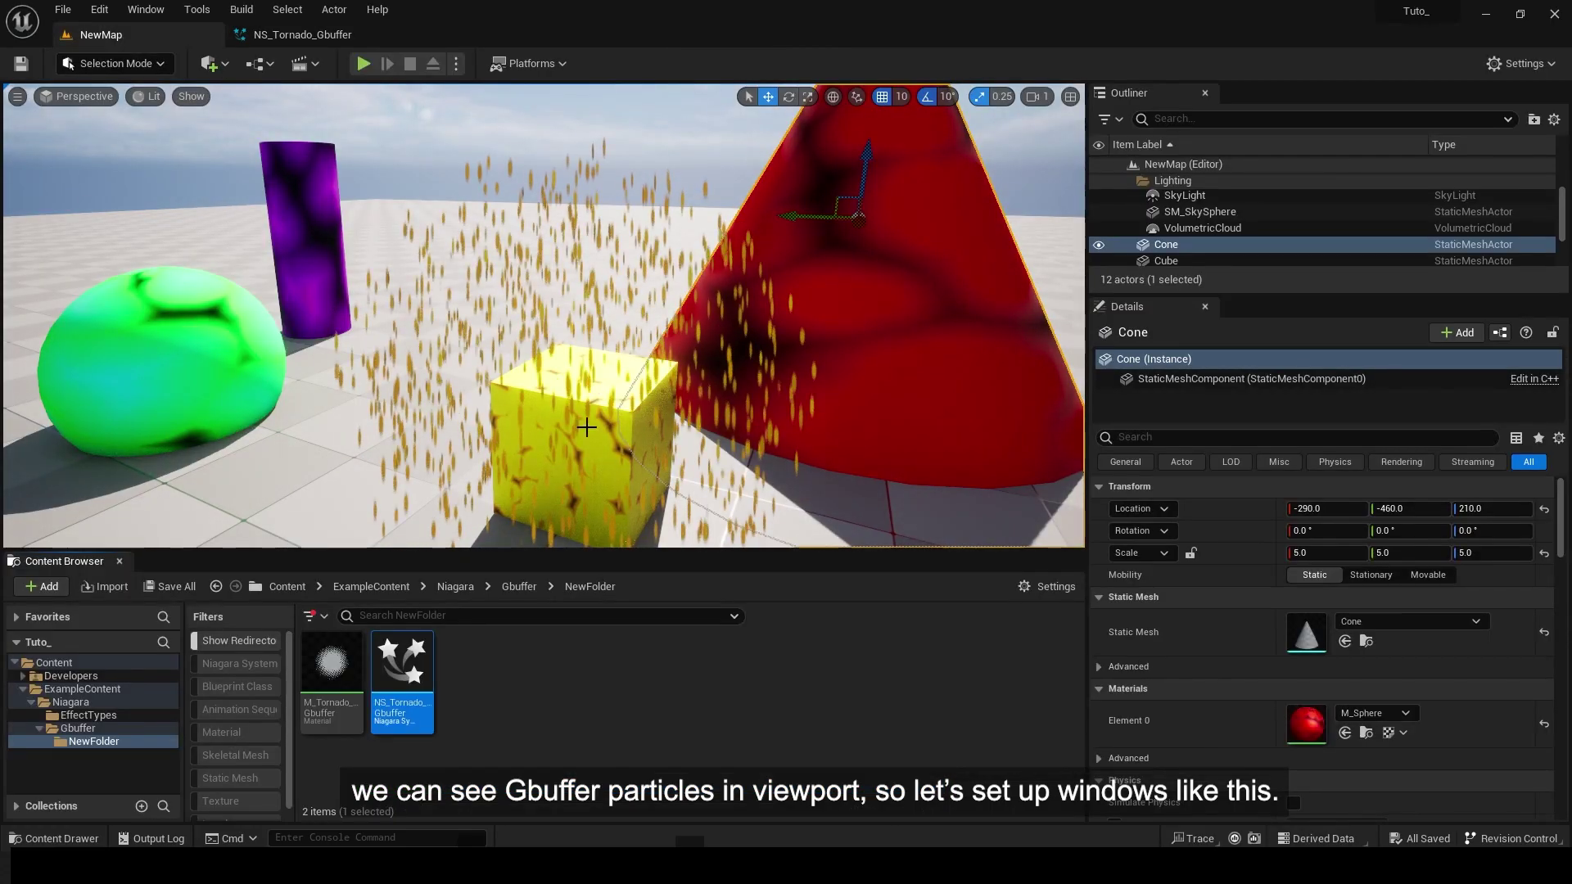
{"action": "left_click", "coordinate": [331, 37]}
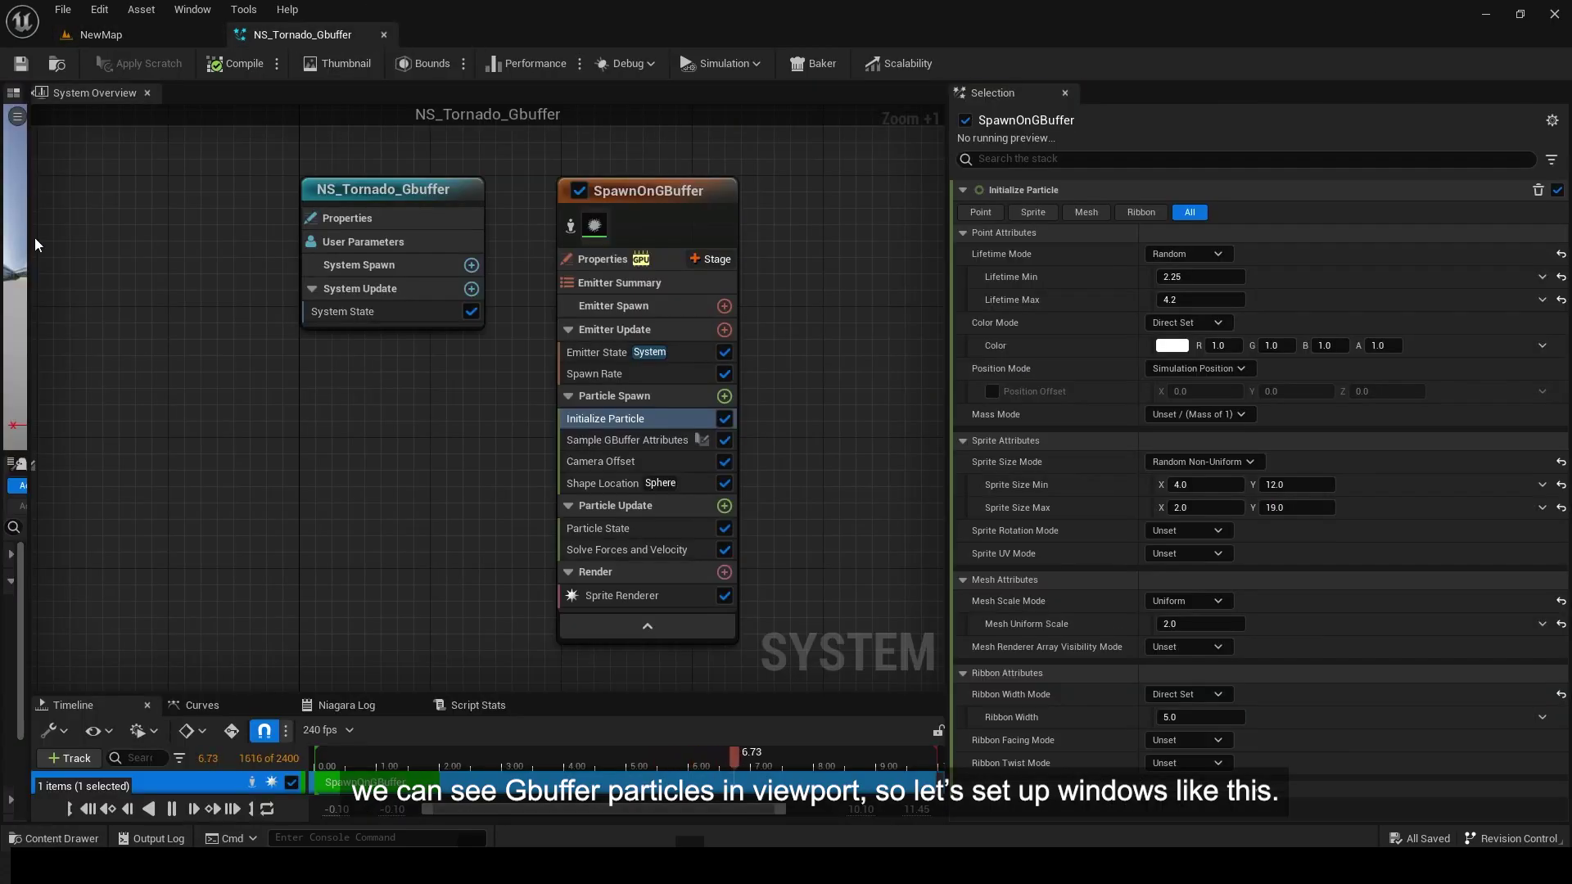
{"action": "left_click_drag", "start_coordinate": [30, 254], "coordinate": [122, 343]}
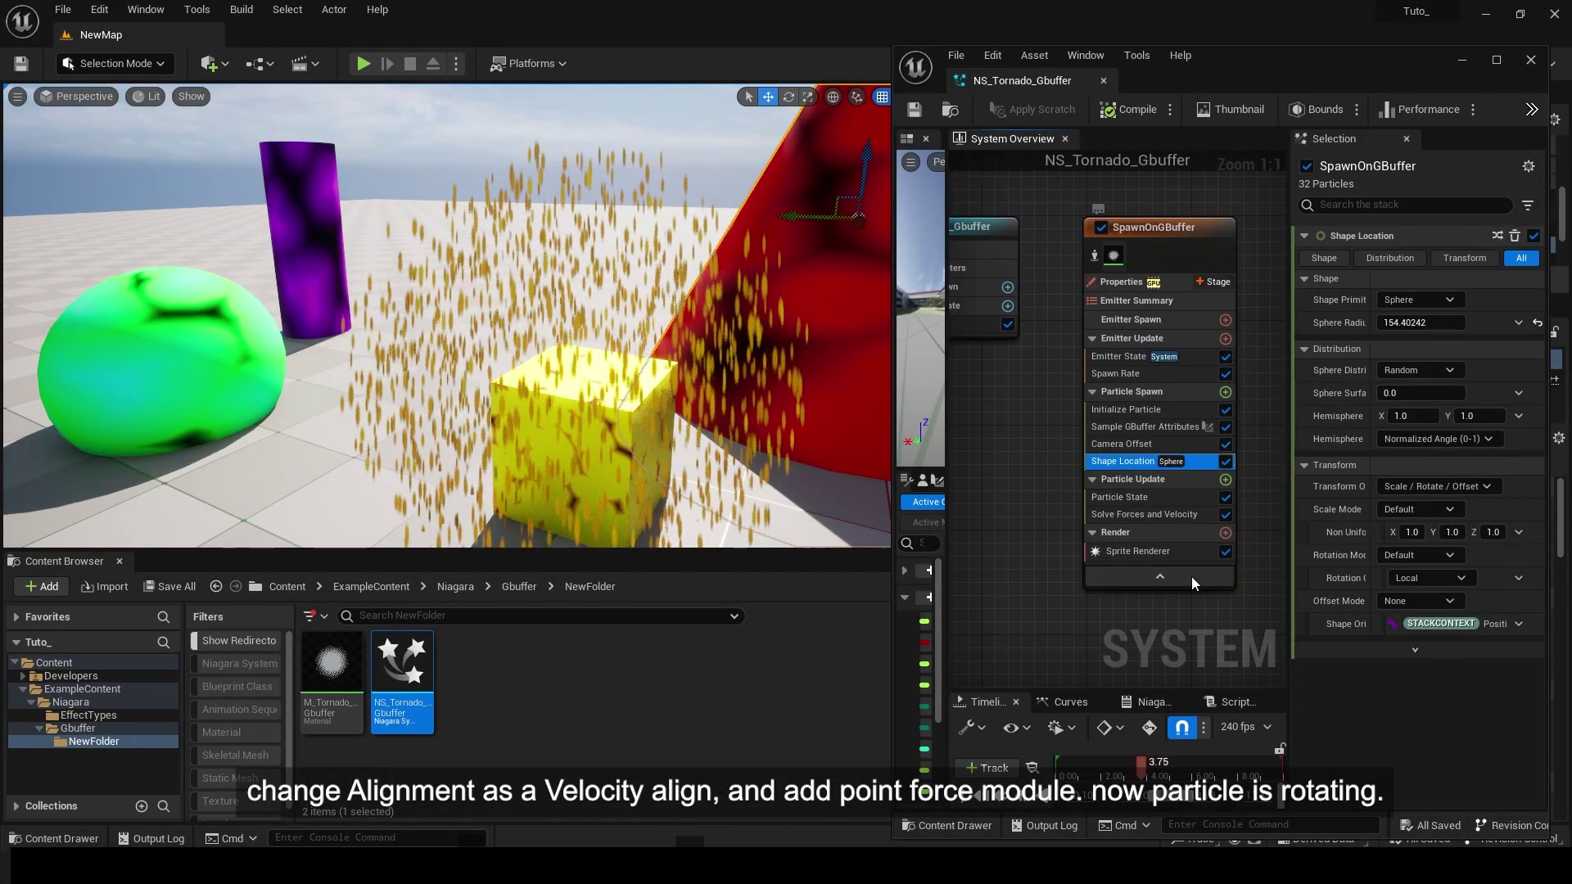
Set the Sprite Renderer's Alignment to Velocity Aligned.
{"action": "left_click", "coordinate": [1154, 551]}
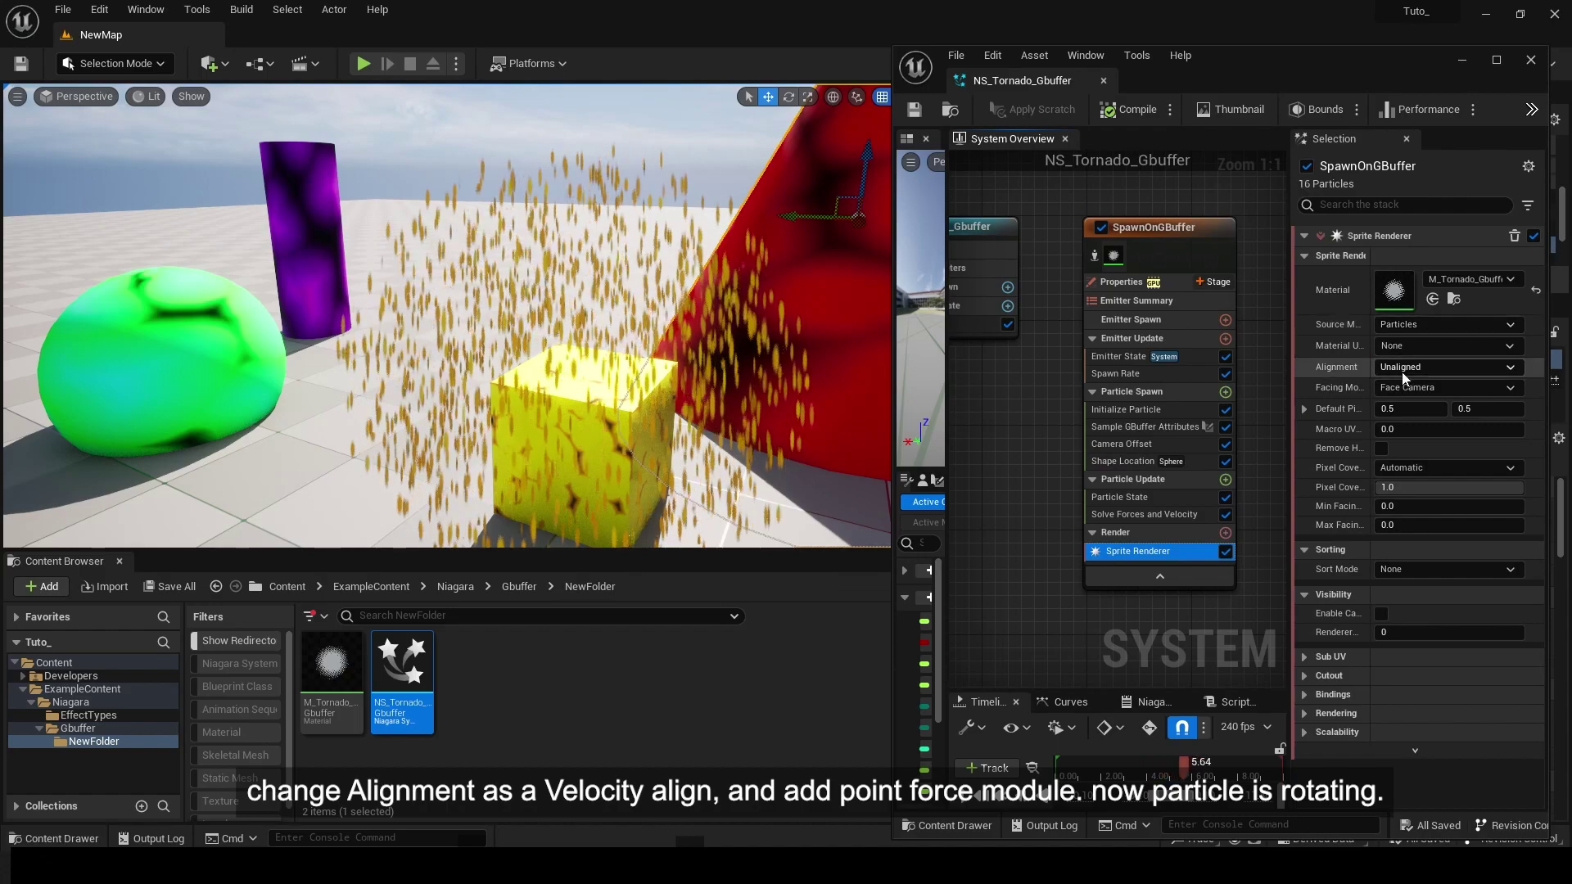
{"action": "left_click", "coordinate": [1446, 366]}
{"action": "left_click", "coordinate": [1416, 401]}
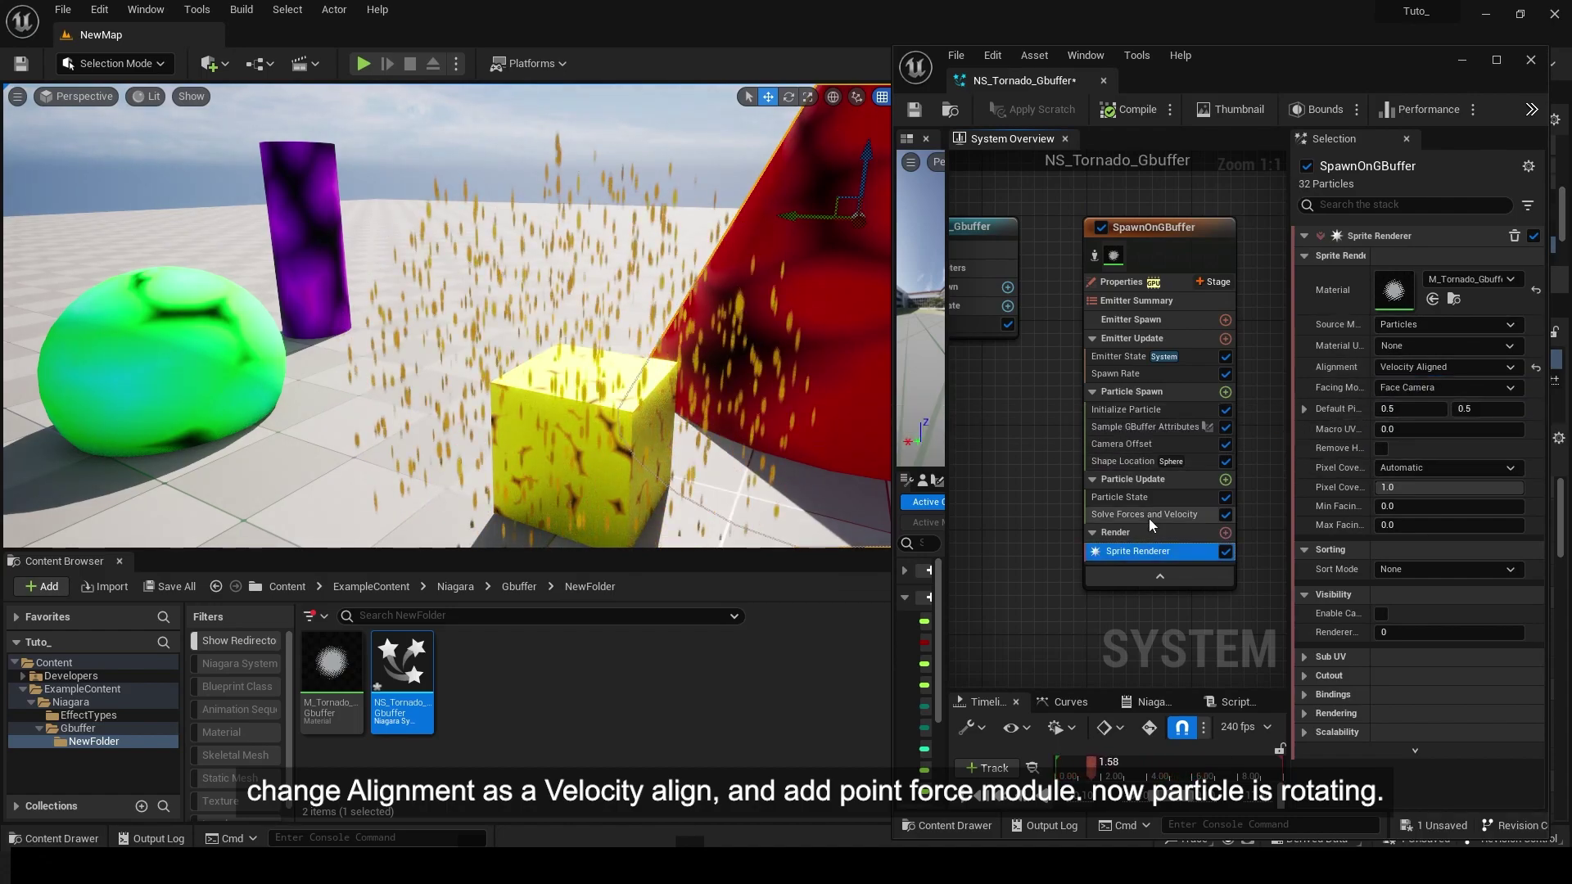
Add a Vortex Force module to Particle Update of the SpawnOnGBuffer emitter.
{"action": "left_click", "coordinate": [1224, 478]}
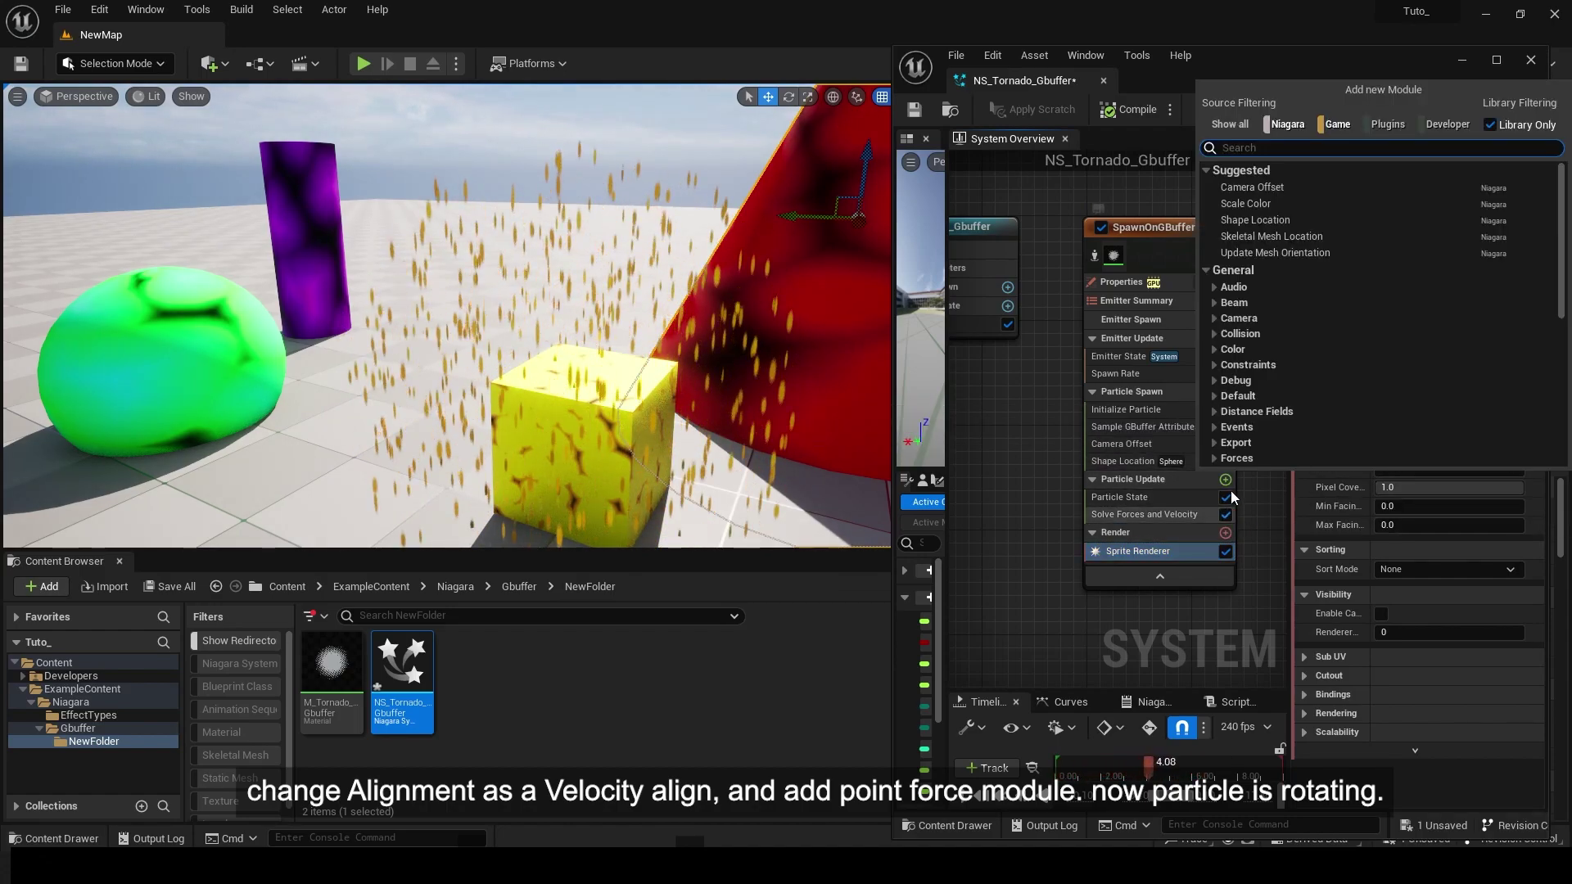
{"action": "type", "text": "vo"}
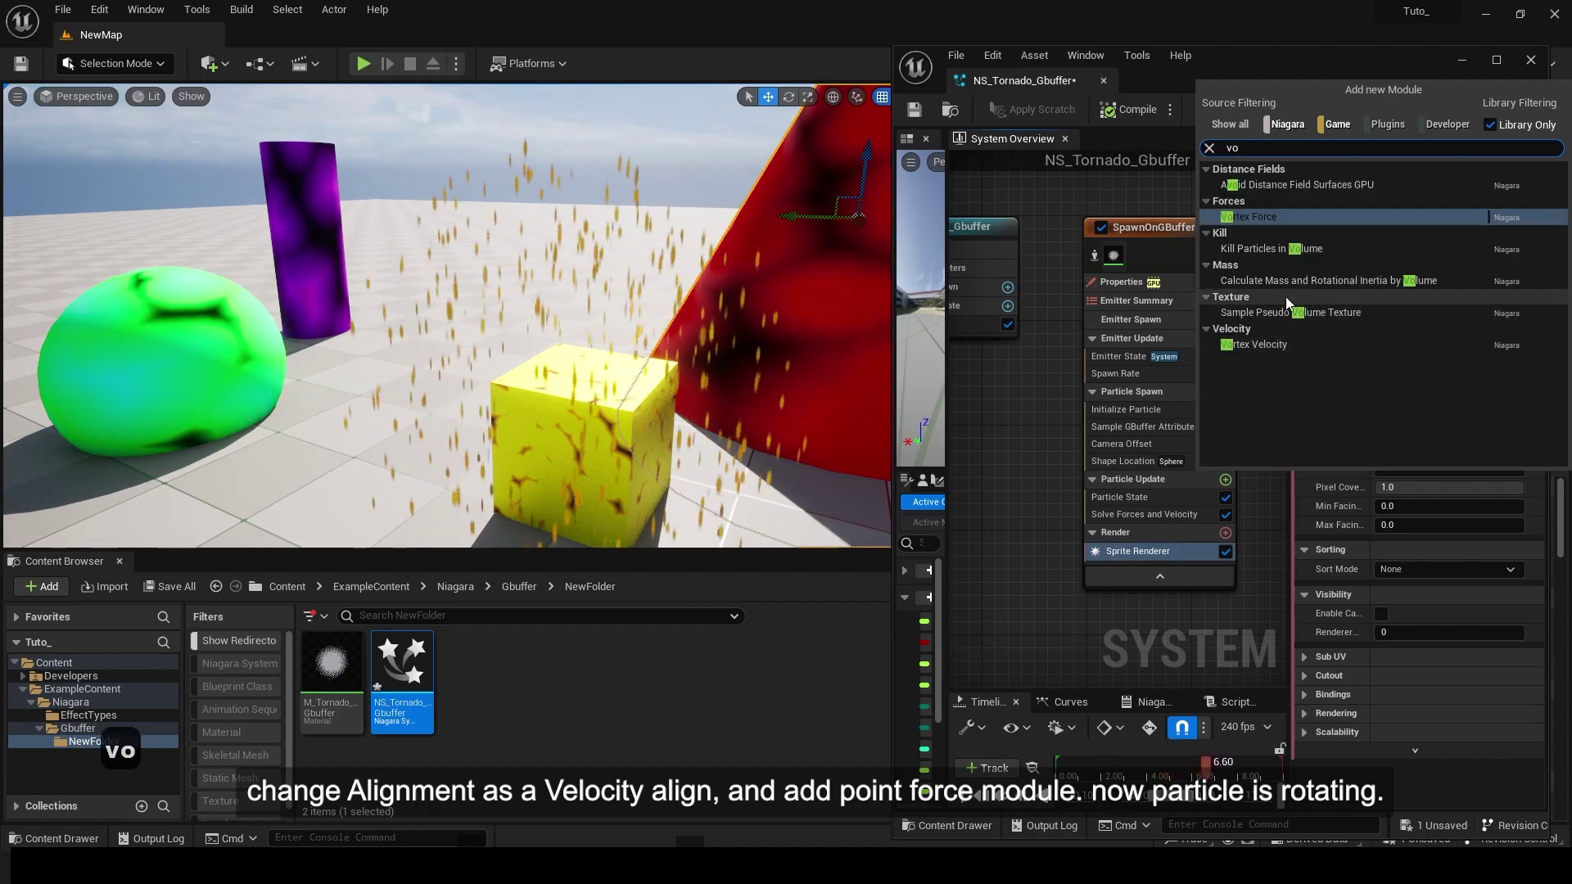
{"action": "left_click", "coordinate": [1271, 226]}
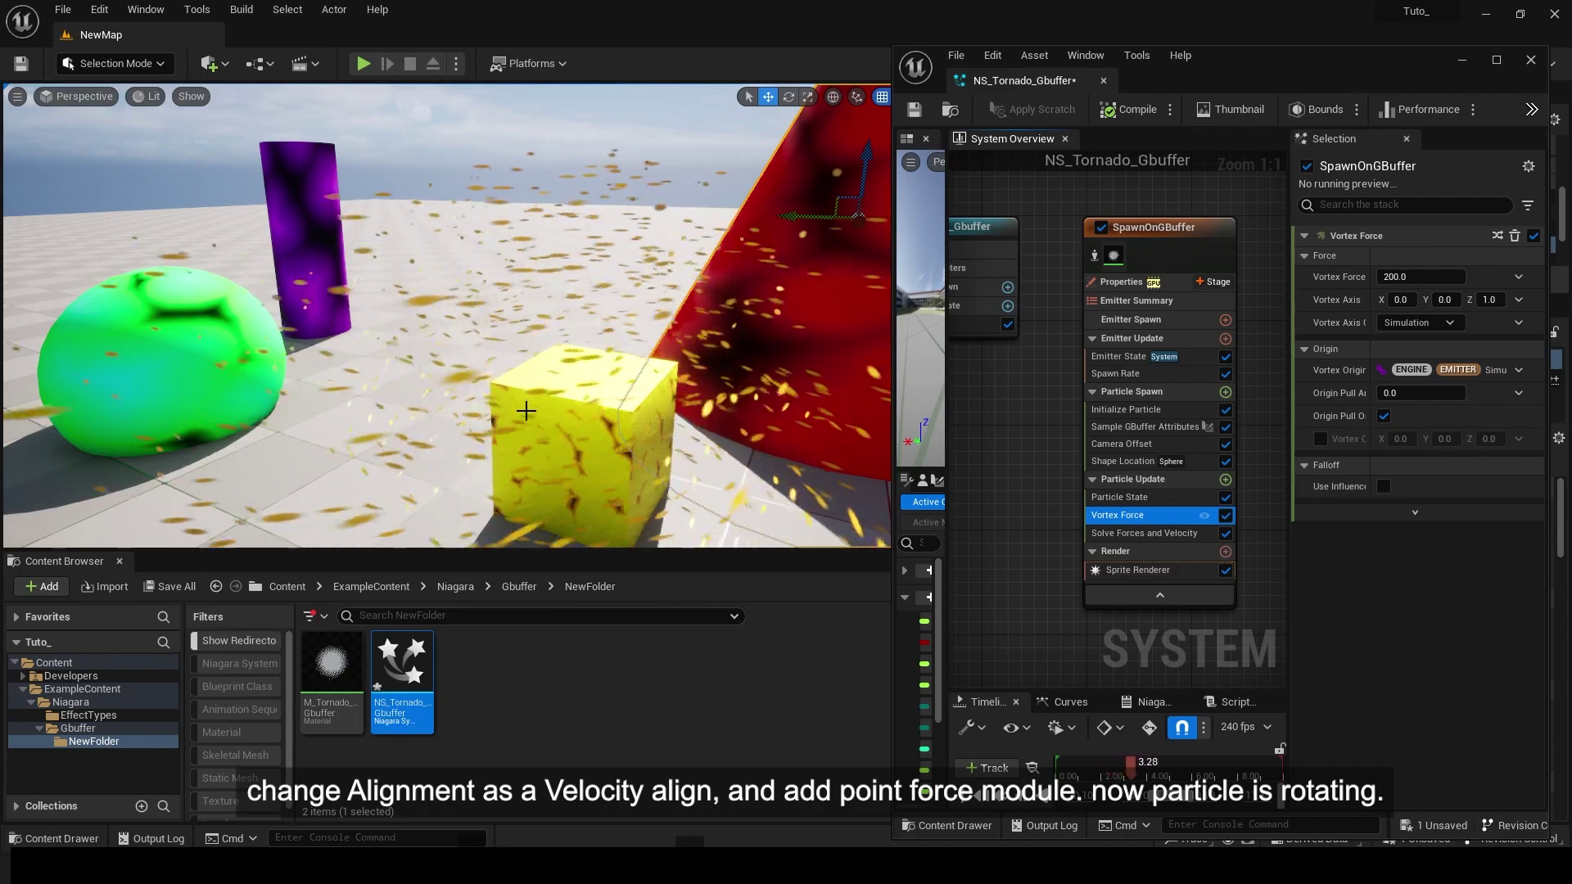
{"action": "mouse_move", "coordinate": [629, 385]}
{"action": "right_mouse_down"}
{"action": "mouse_move", "coordinate": [624, 438]}
{"action": "mouse_move", "coordinate": [629, 385]}
{"action": "right_mouse_up"}
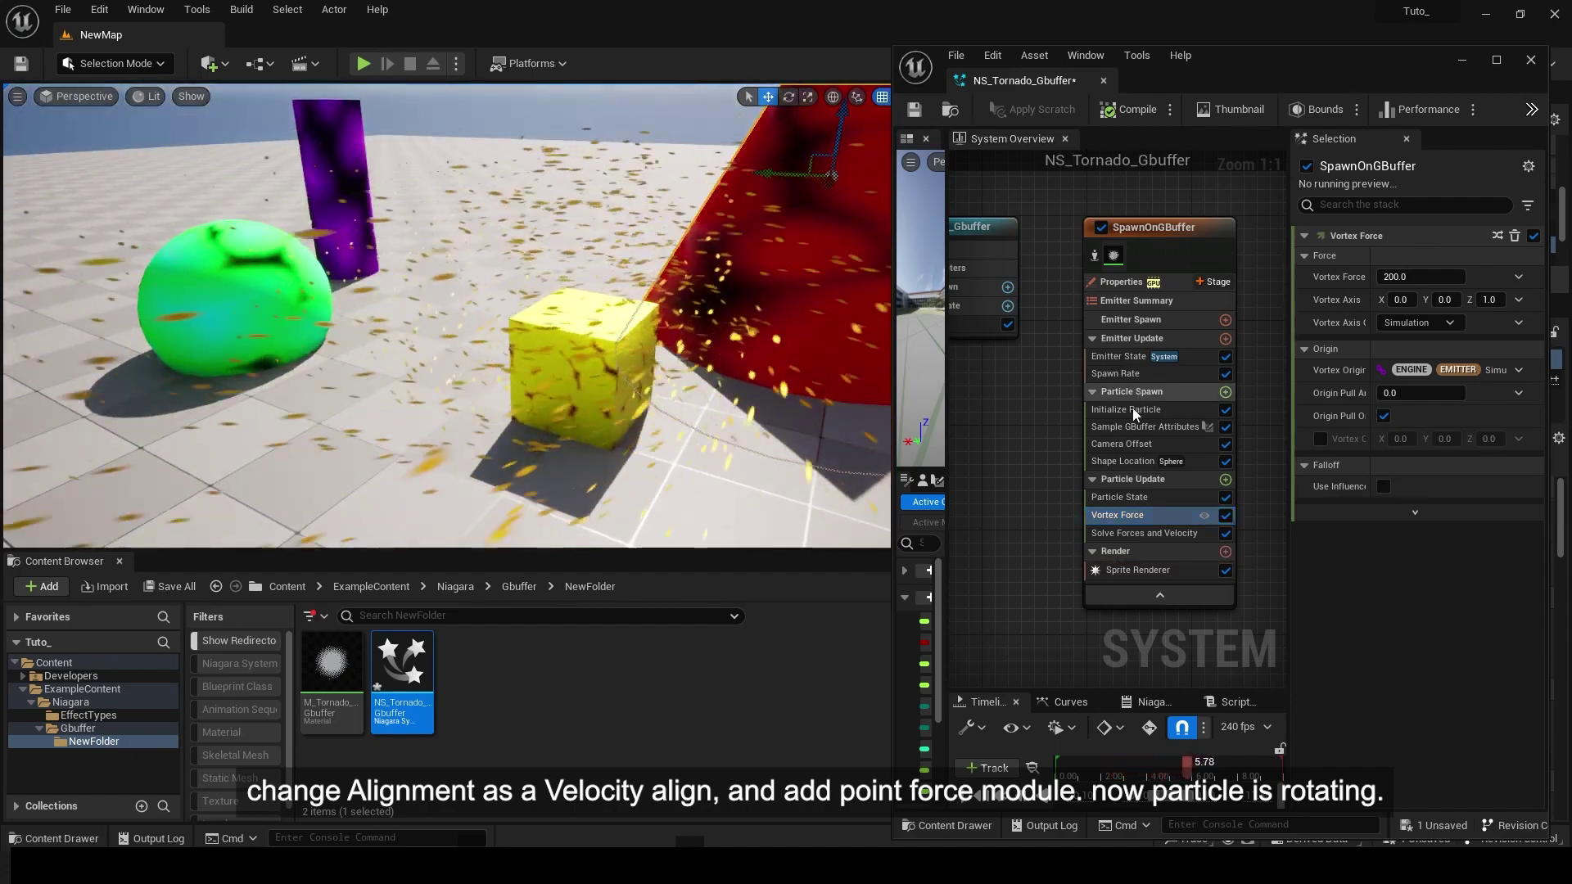
Set the Initialize Particle lifetime to a minimum of 1 and a maximum of 3.
{"action": "left_click", "coordinate": [1128, 409]}
{"action": "left_click", "coordinate": [1406, 365]}
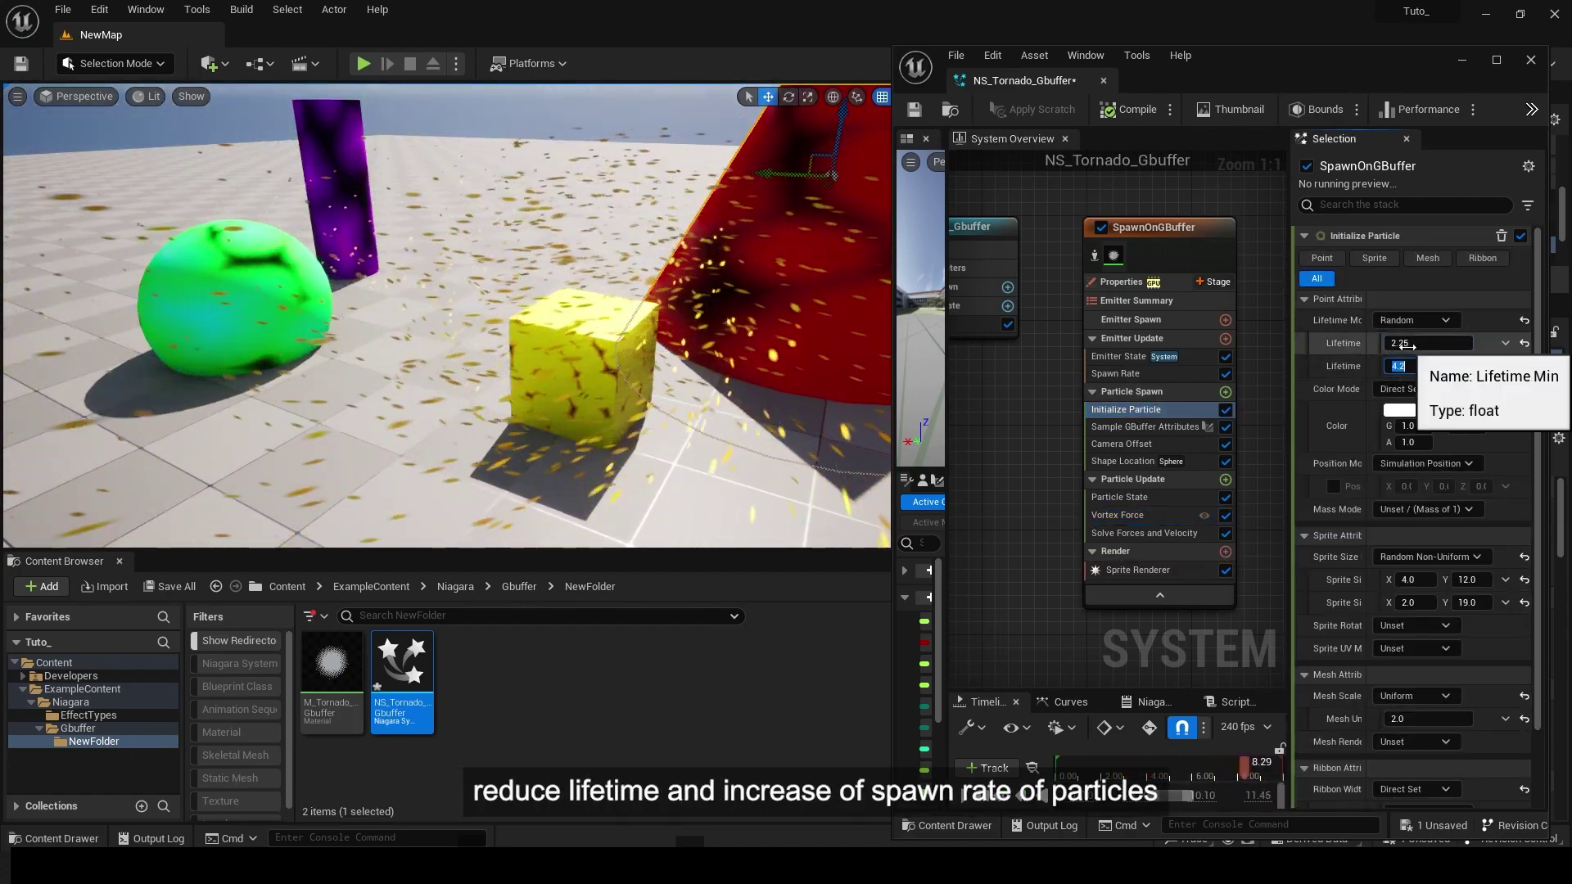
{"action": "type", "text": "3"}
{"action": "left_click", "coordinate": [1404, 343]}
{"action": "type", "text": "1"}
{"action": "left_click", "coordinate": [1412, 368]}
{"action": "right_click_drag", "start_coordinate": [615, 344], "coordinate": [636, 328]}
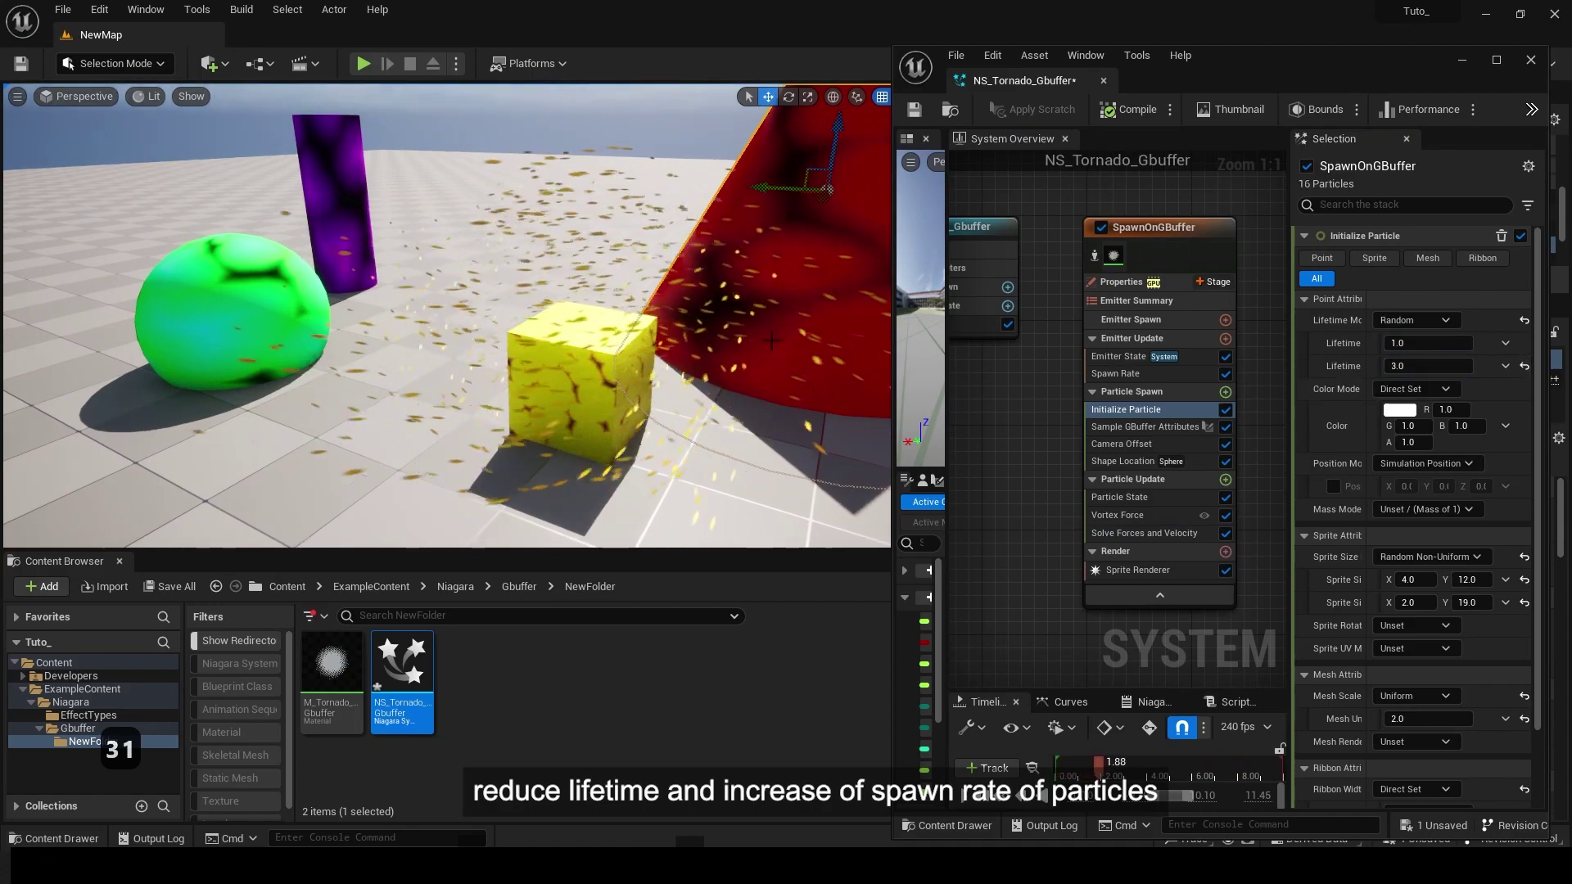
Raise the emitter's Spawn Rate to about 3490.
{"action": "left_click", "coordinate": [1130, 515]}
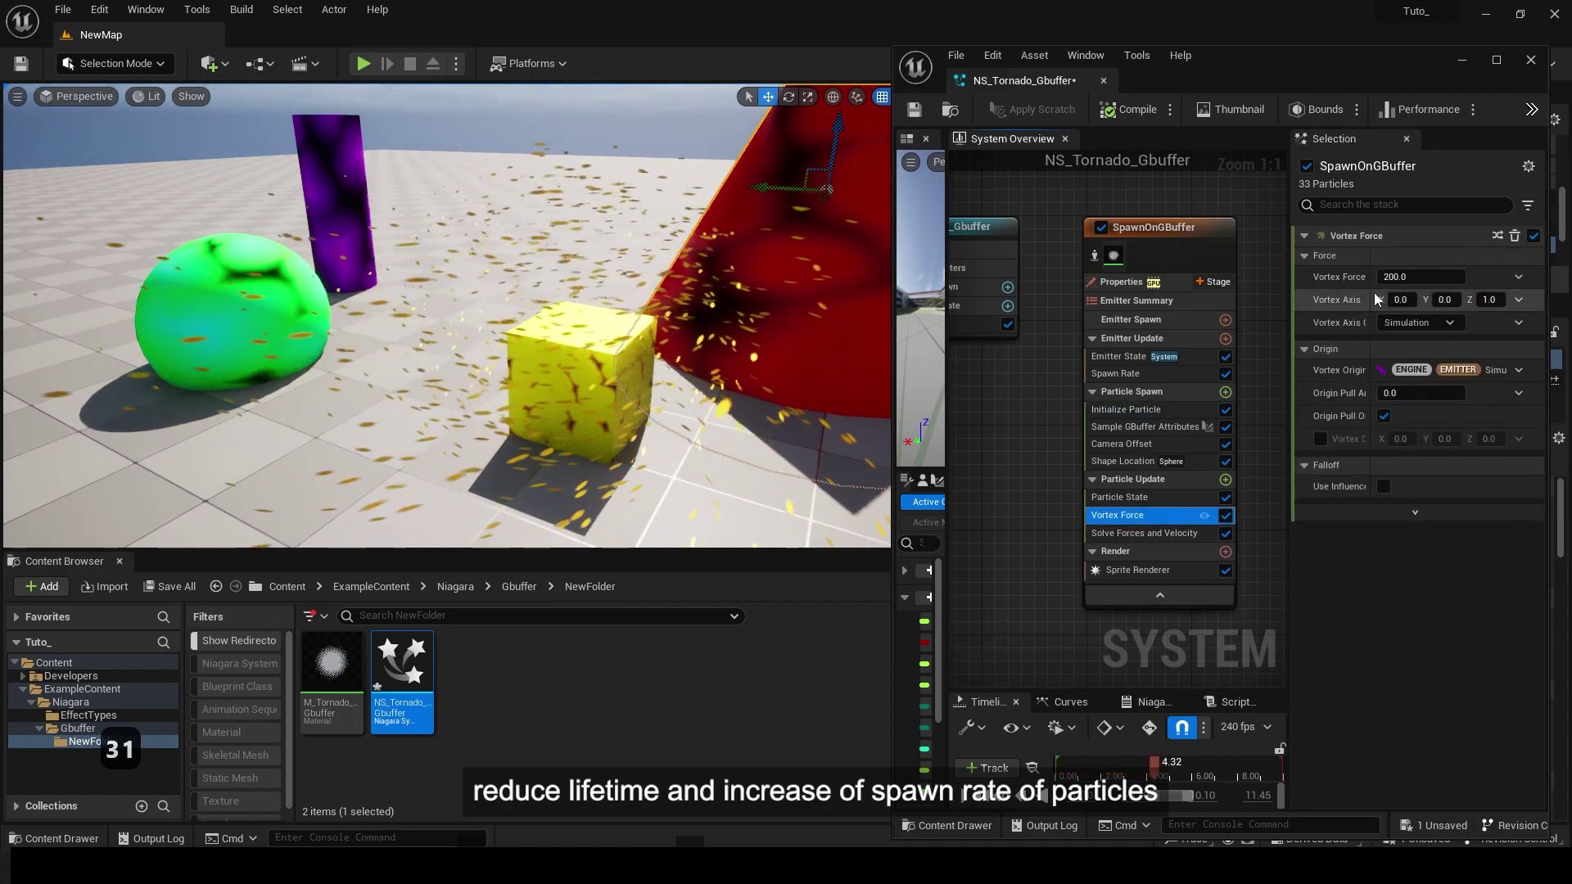
{"action": "left_click", "coordinate": [1115, 373]}
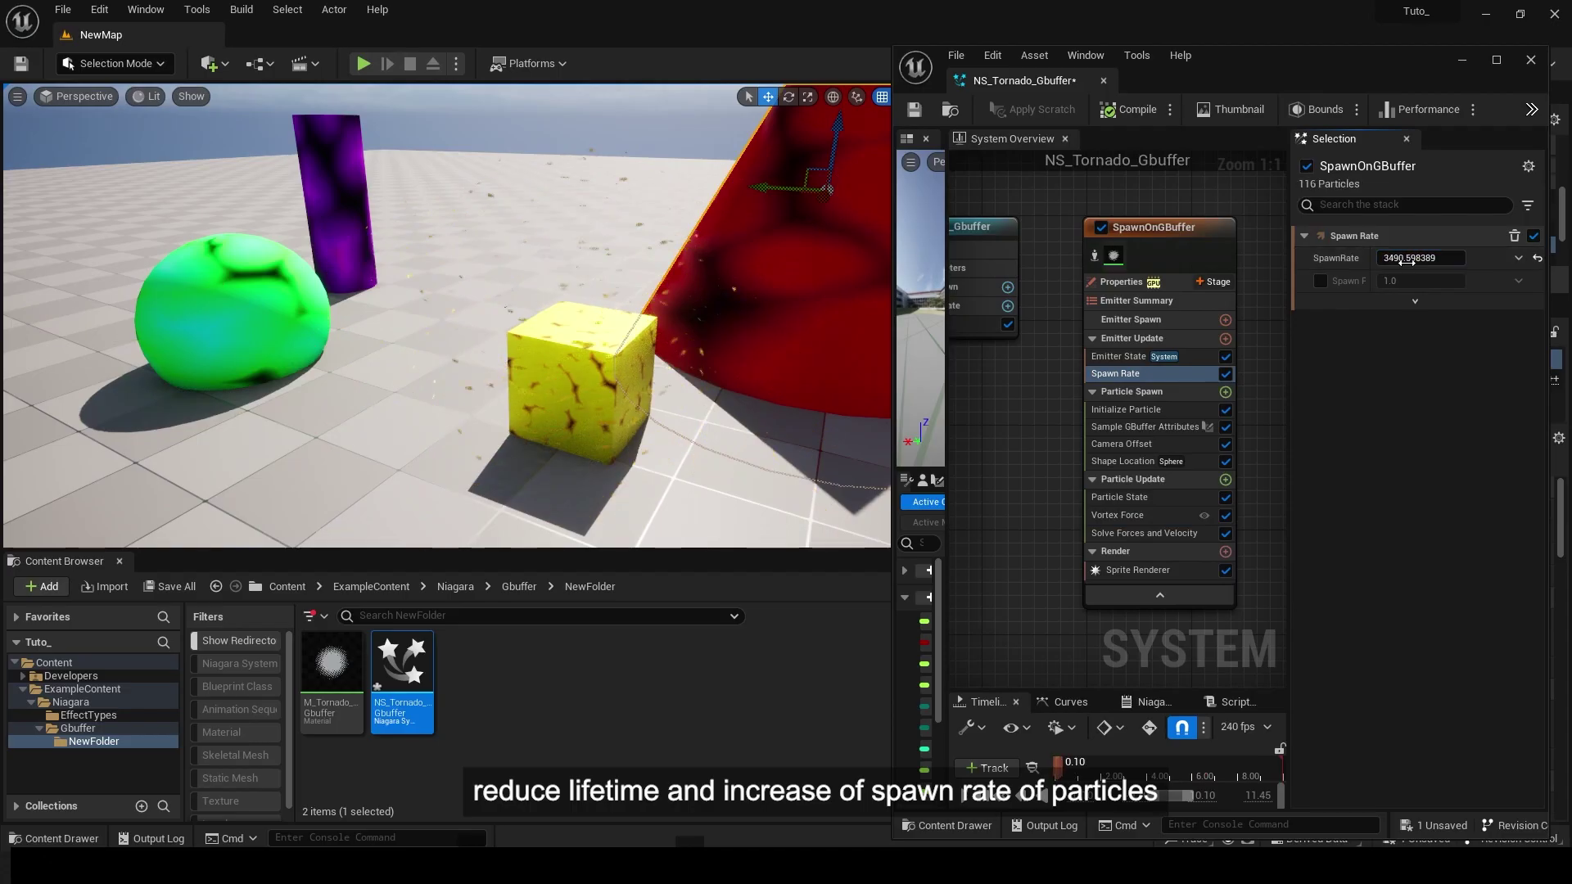
Set the Vortex Force module's Origin Pull Amount to 1000.
{"action": "scroll", "coordinate": [1059, 439], "scroll_direction": "up", "scroll_amount": 1}
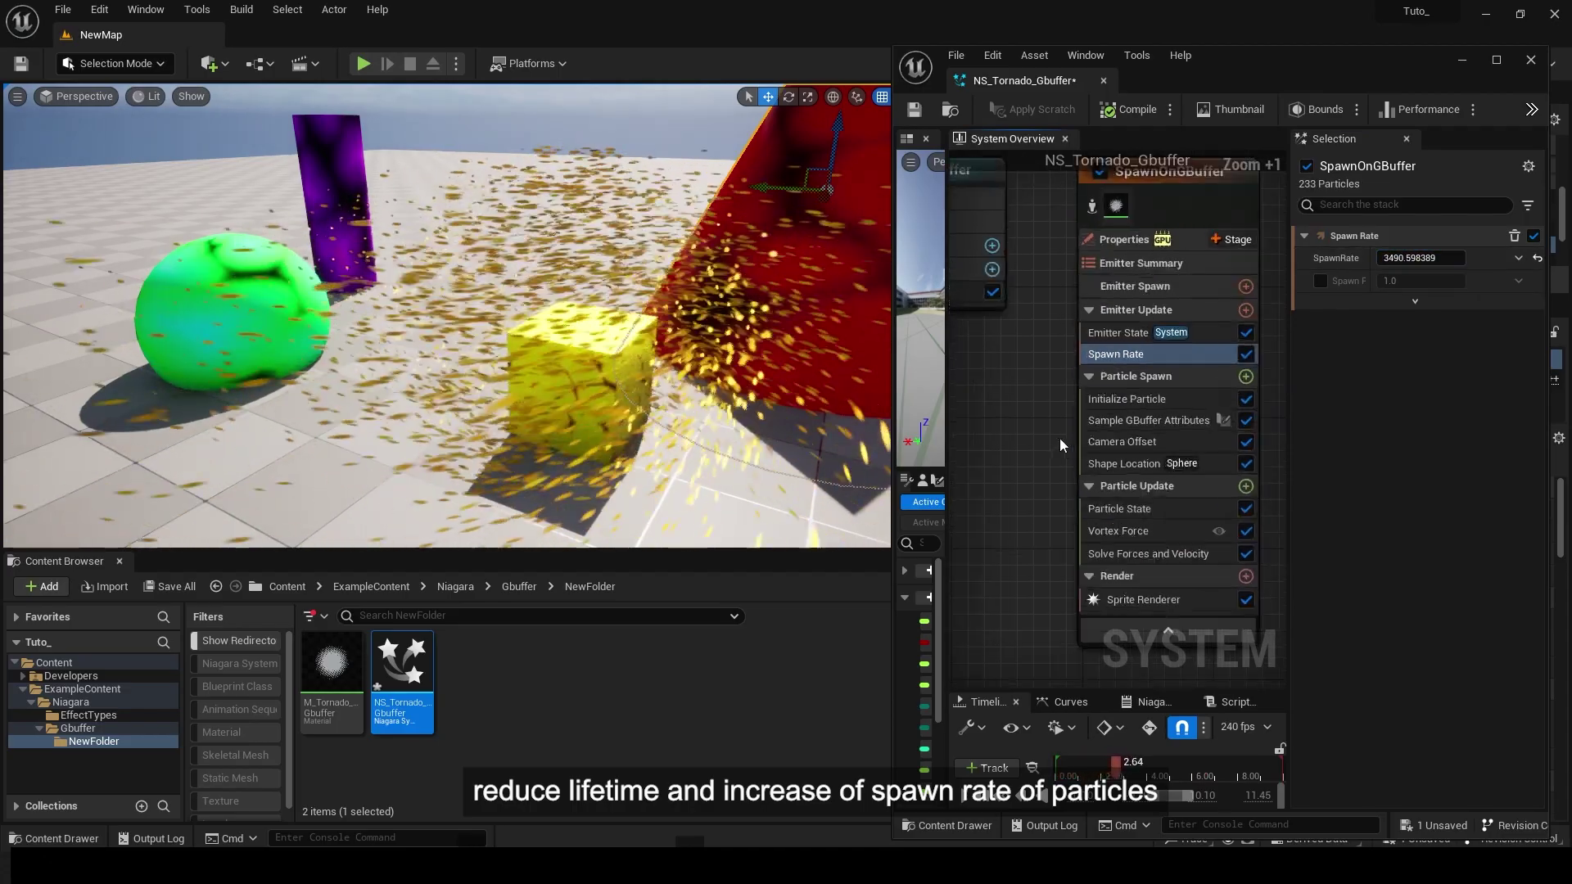
{"action": "right_click_drag", "start_coordinate": [1059, 439], "coordinate": [1039, 446]}
{"action": "left_click", "coordinate": [1127, 538]}
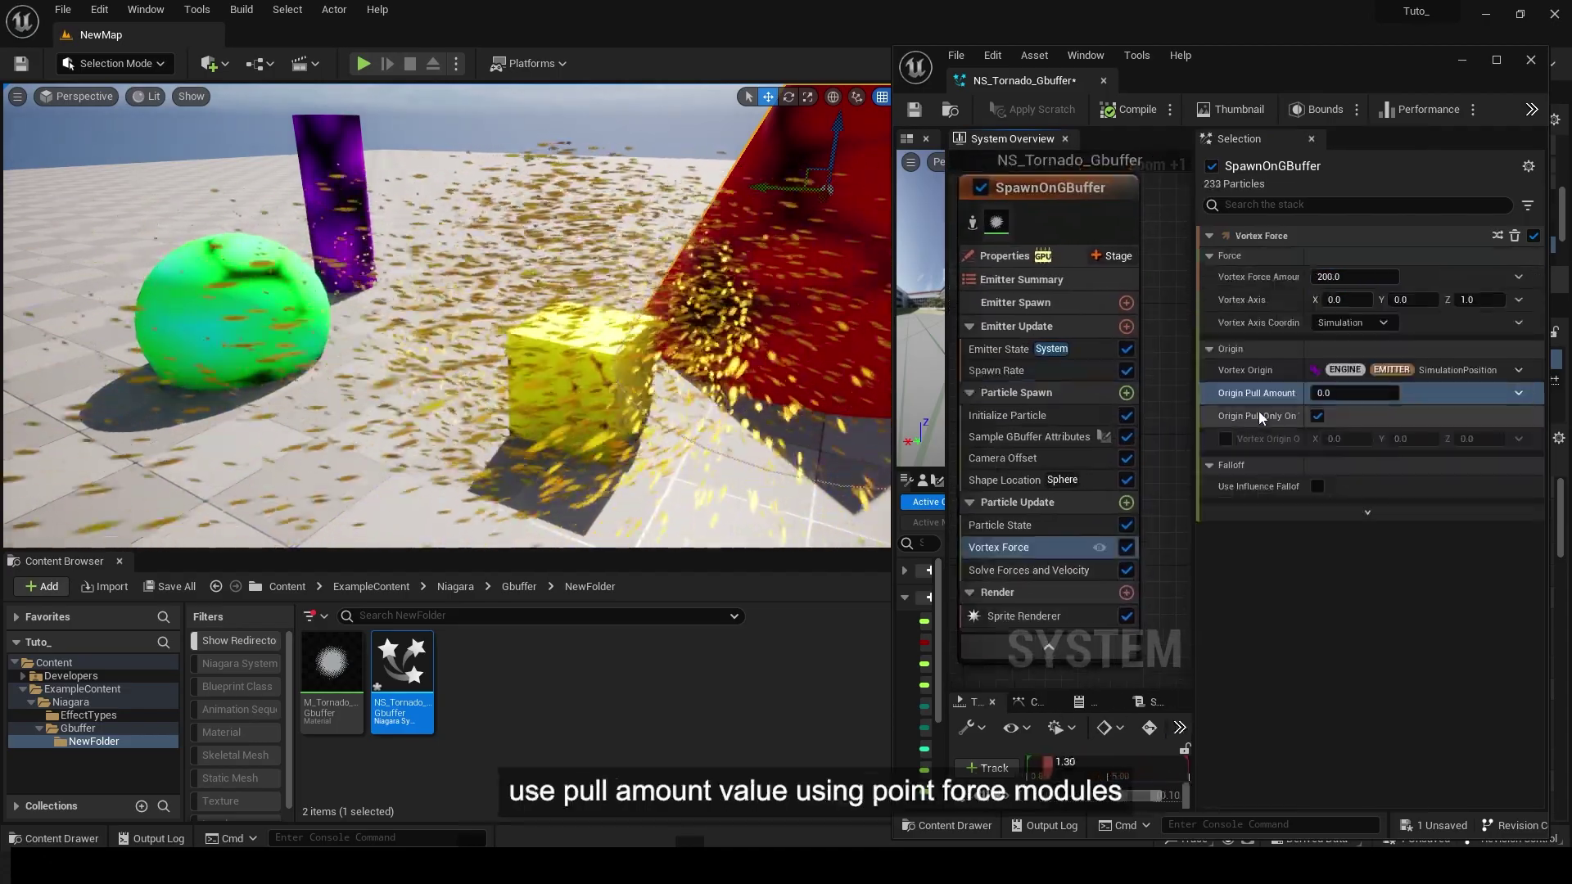
{"action": "left_click", "coordinate": [1340, 396]}
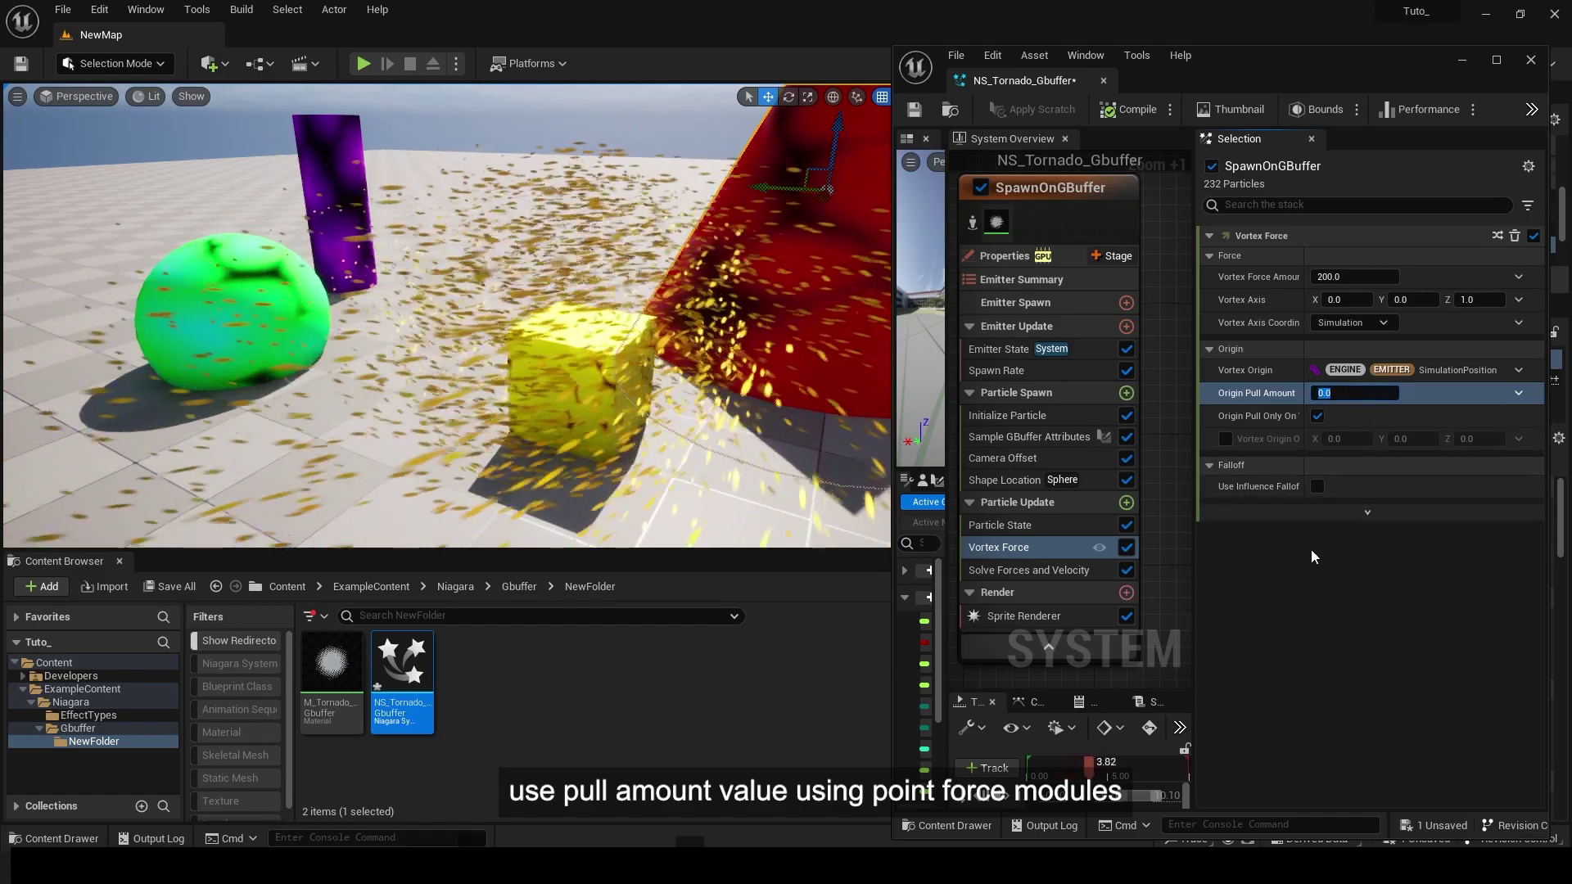
{"action": "type", "text": "1000"}
{"action": "key", "text": "Return"}
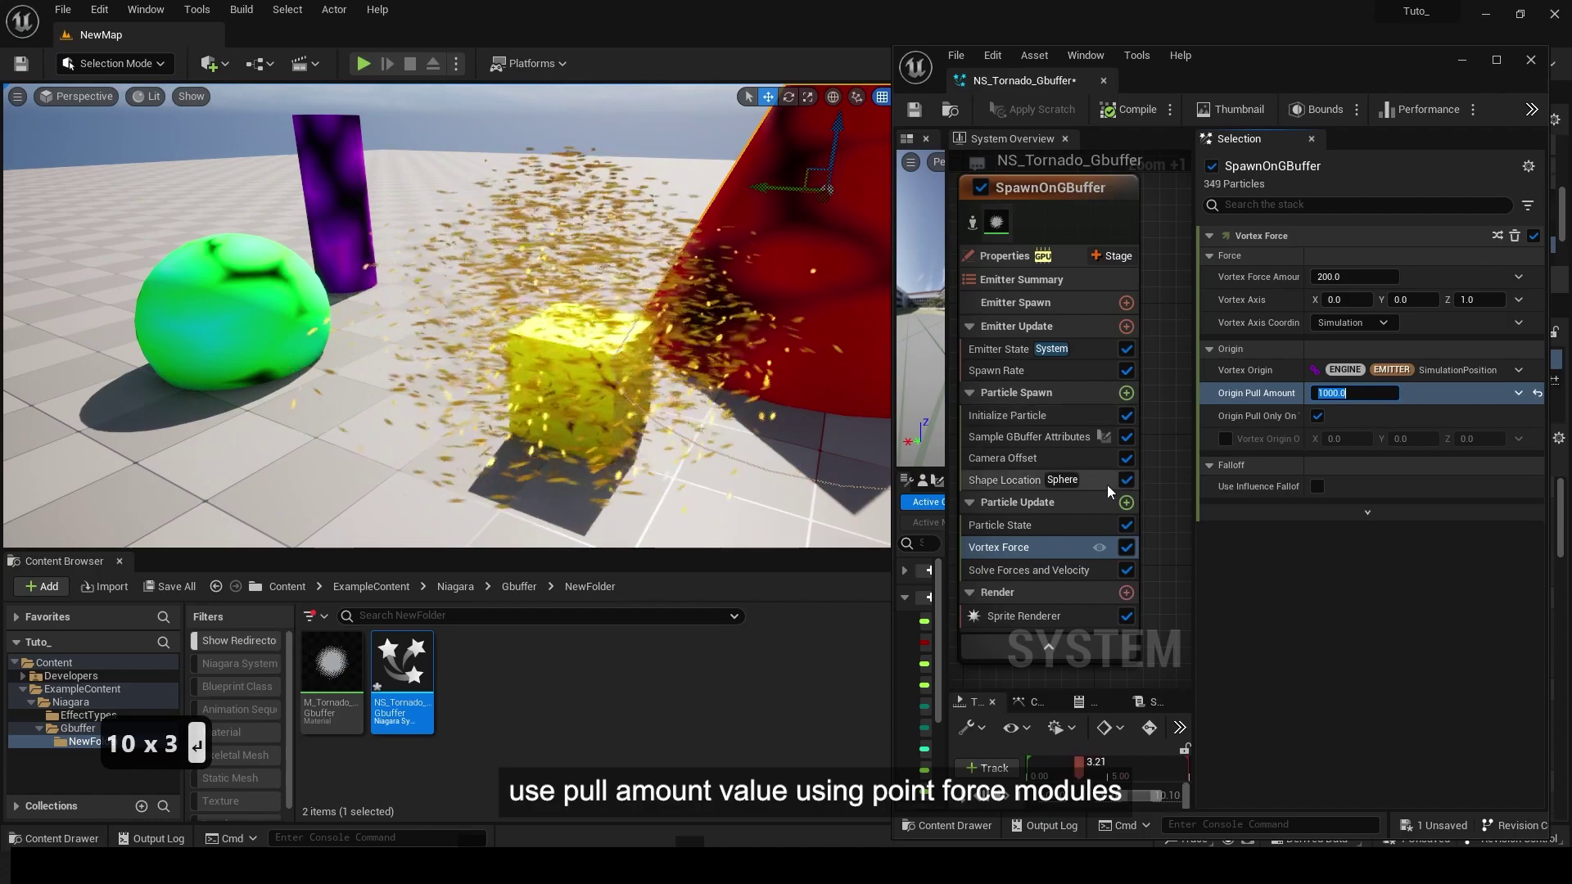
Change the Shape Location primitive to Cylinder with a radius of 25 and a height of 300.
{"action": "left_click", "coordinate": [1063, 480]}
{"action": "left_click", "coordinate": [1353, 300]}
{"action": "left_click", "coordinate": [1367, 338]}
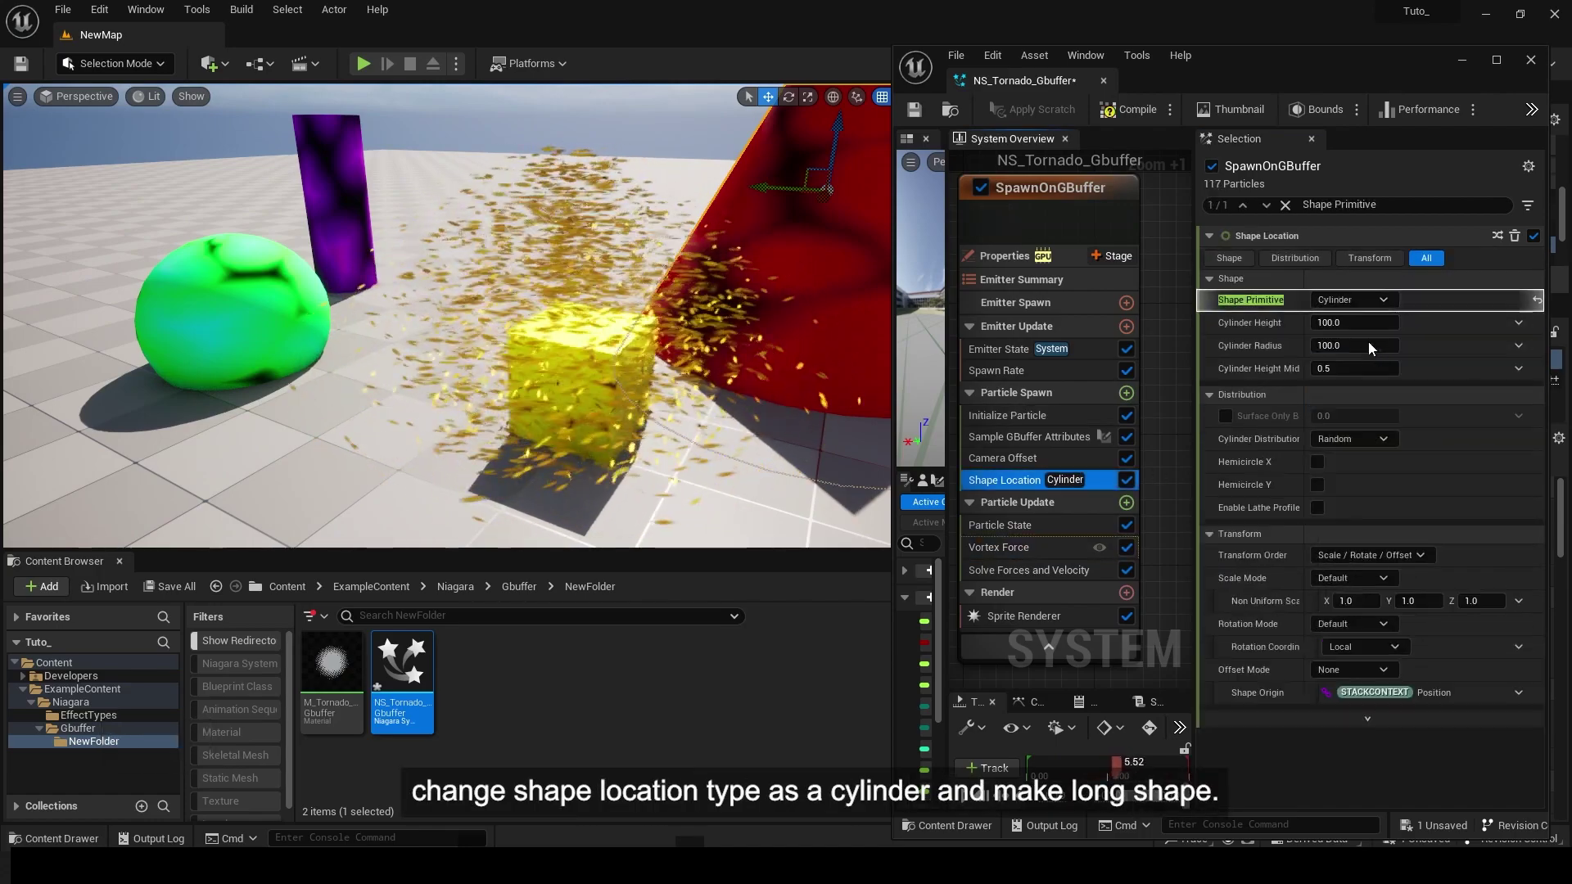
{"action": "left_click", "coordinate": [1368, 345]}
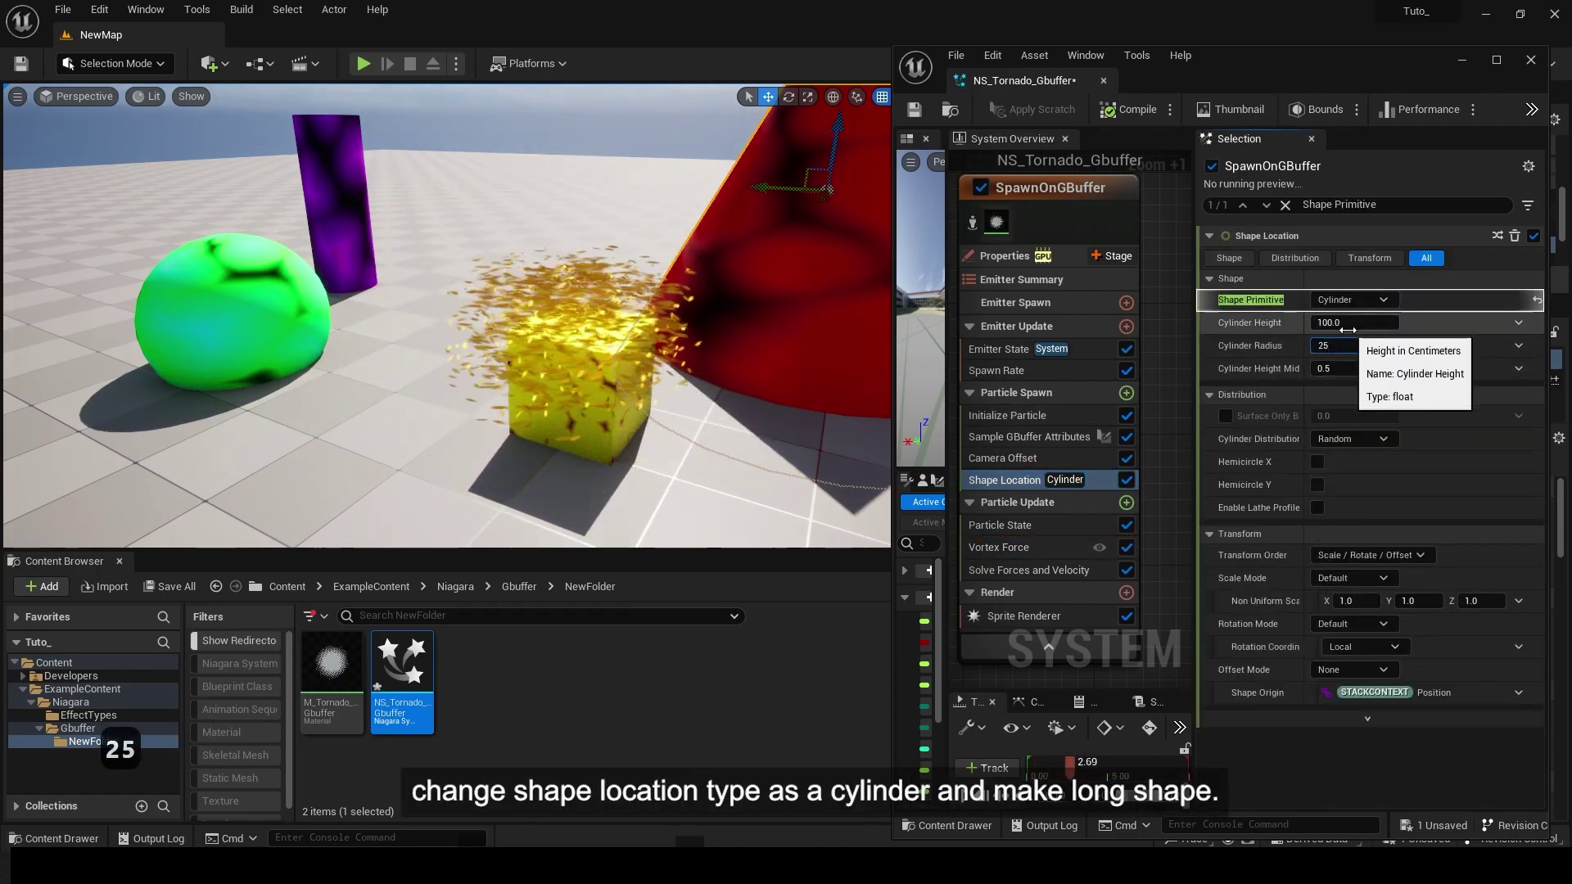
{"action": "left_click", "coordinate": [1346, 324]}
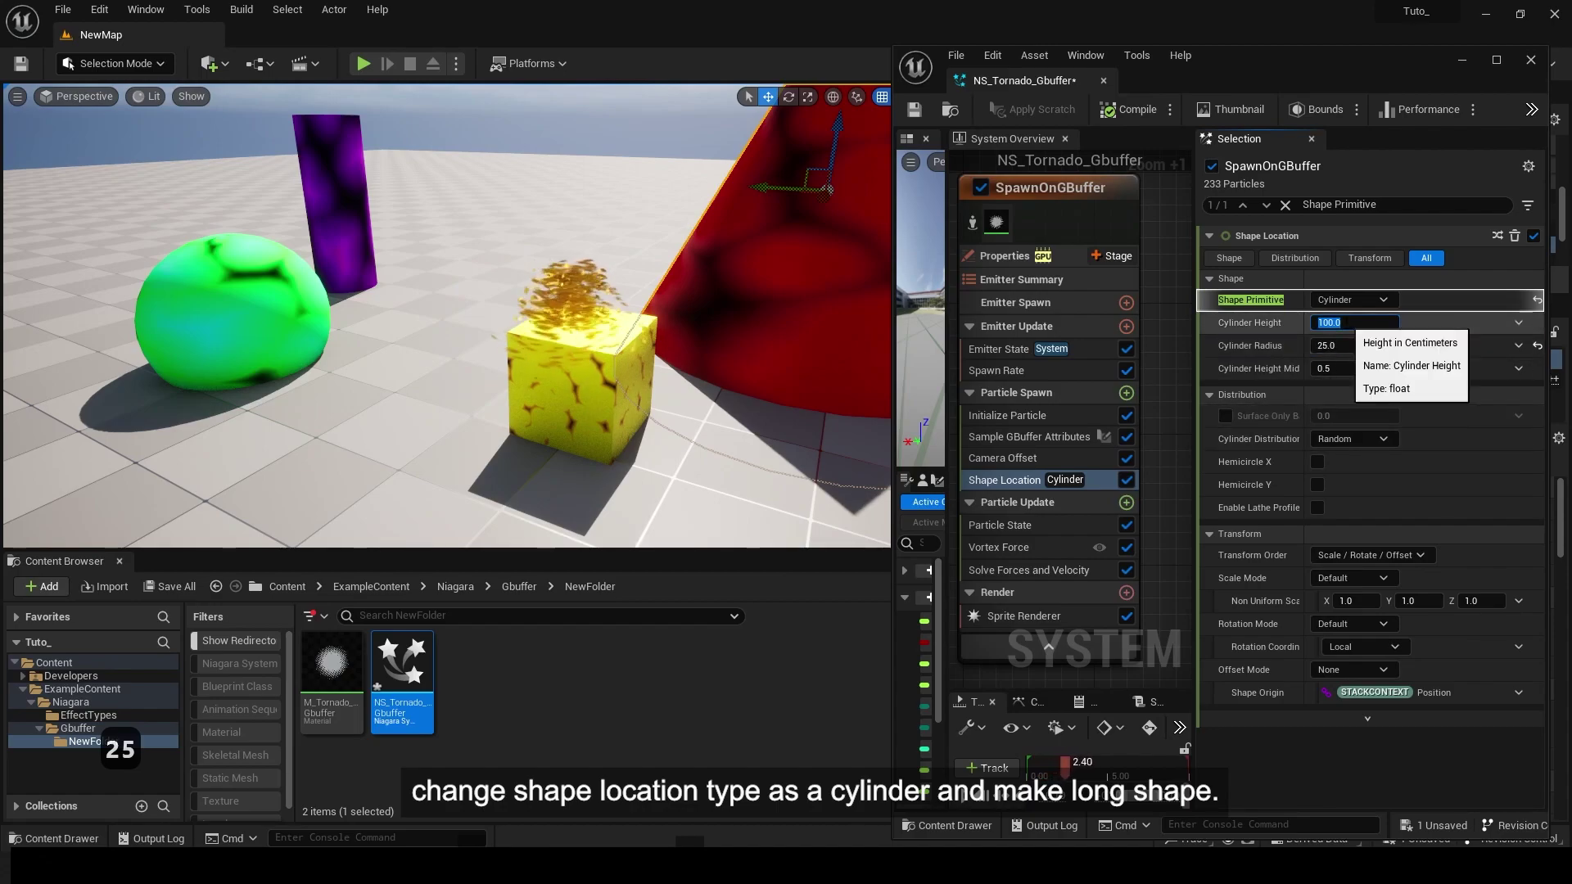
{"action": "type", "text": "300"}
{"action": "key", "text": "Return"}
Set the Shape Location's Offset Mode to Default and offset the cylinder by 150 in Z.
{"action": "left_click", "coordinate": [1369, 666]}
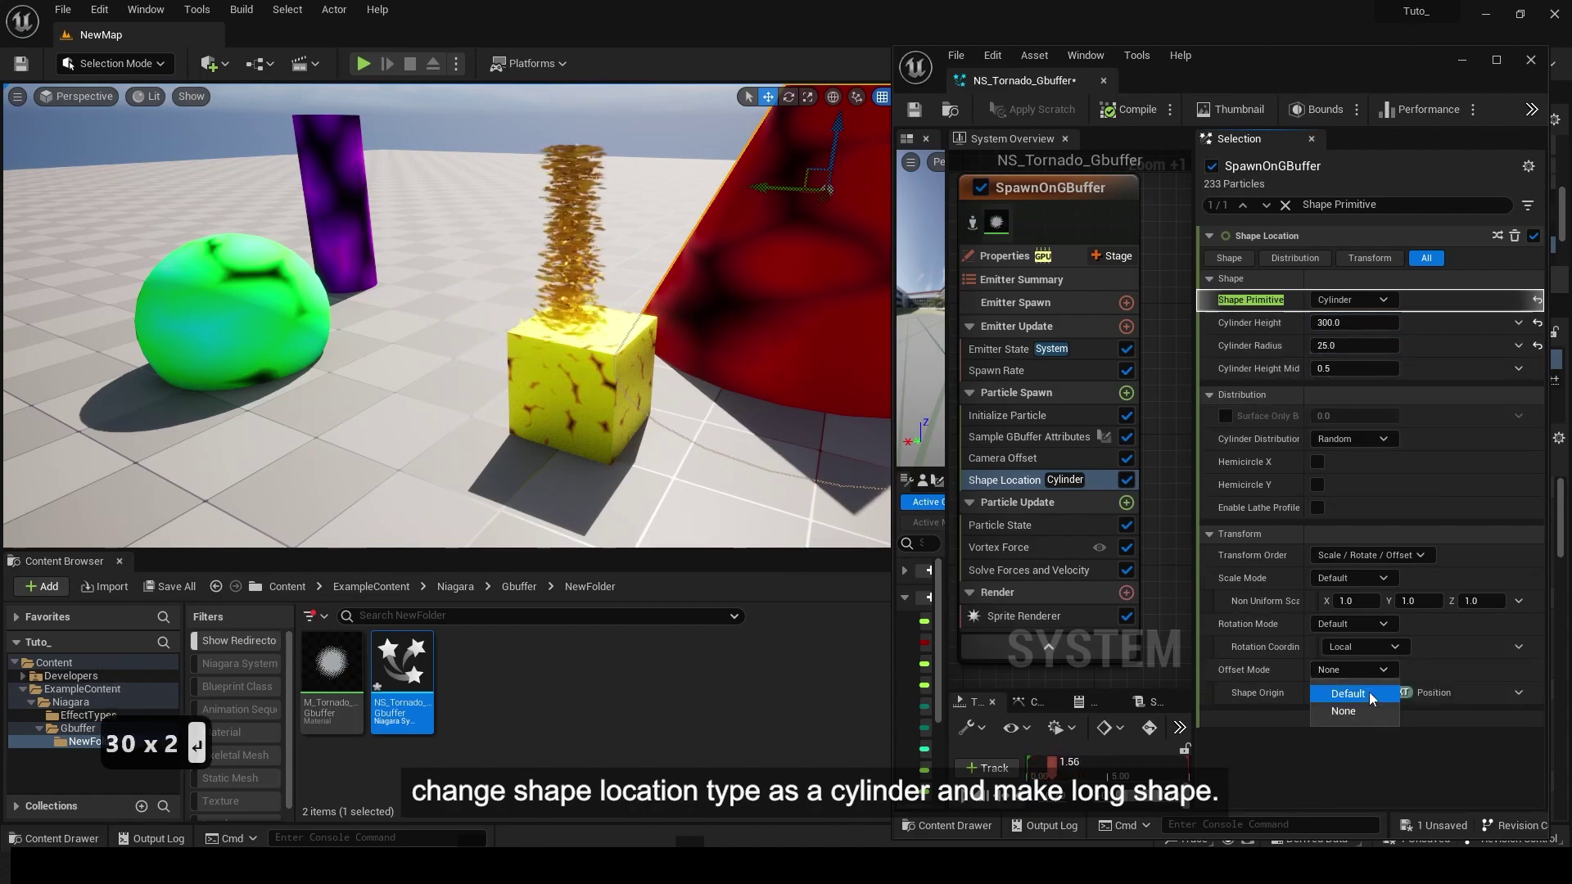
{"action": "left_click", "coordinate": [1367, 694]}
{"action": "left_click", "coordinate": [1473, 716]}
{"action": "type", "text": "150"}
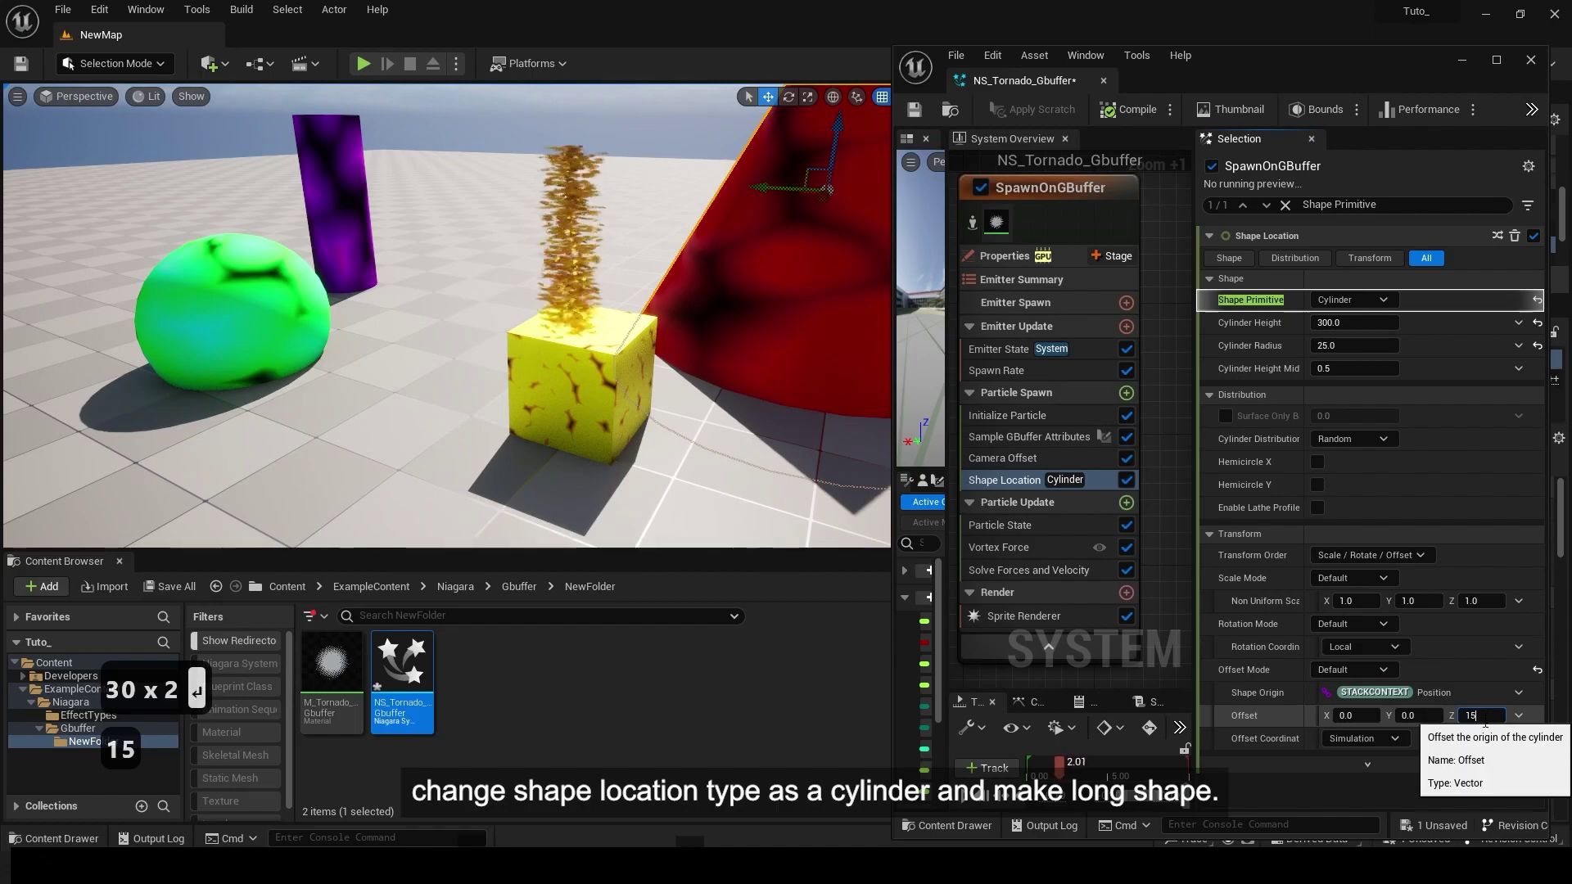
{"action": "key", "text": "Return"}
Drive the Vortex Force Amount with a Random Range Float, using a minimum of 255 and a maximum of 555.
{"action": "mouse_move", "coordinate": [635, 295]}
{"action": "right_mouse_down"}
{"action": "mouse_move", "coordinate": [662, 203]}
{"action": "mouse_move", "coordinate": [646, 275]}
{"action": "right_mouse_up"}
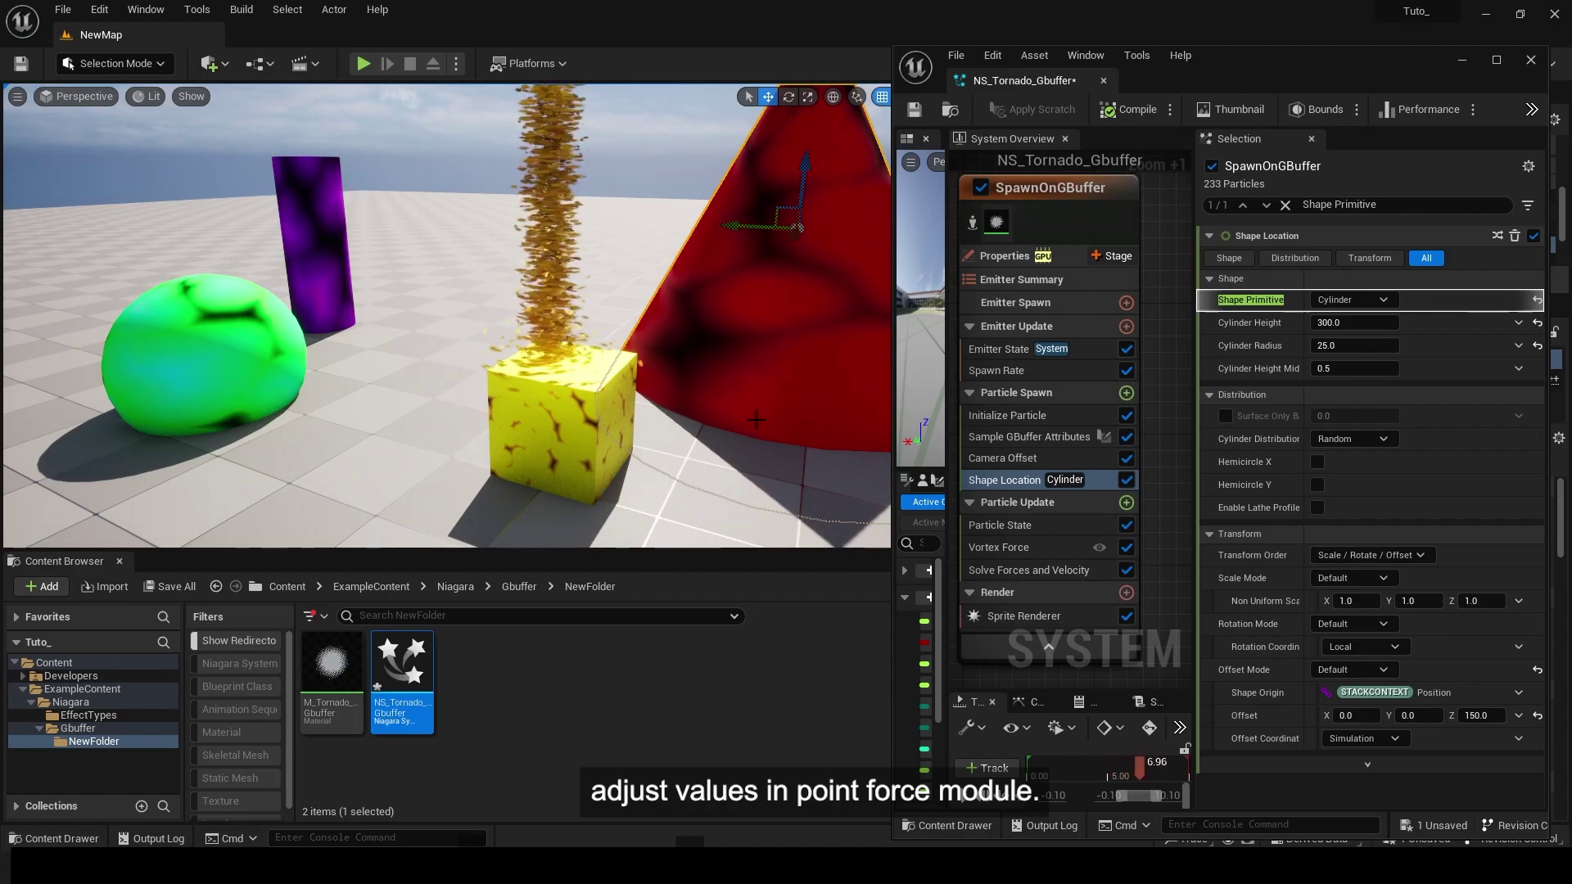
{"action": "right_click_drag", "start_coordinate": [567, 129], "coordinate": [573, 121]}
{"action": "left_click", "coordinate": [998, 546]}
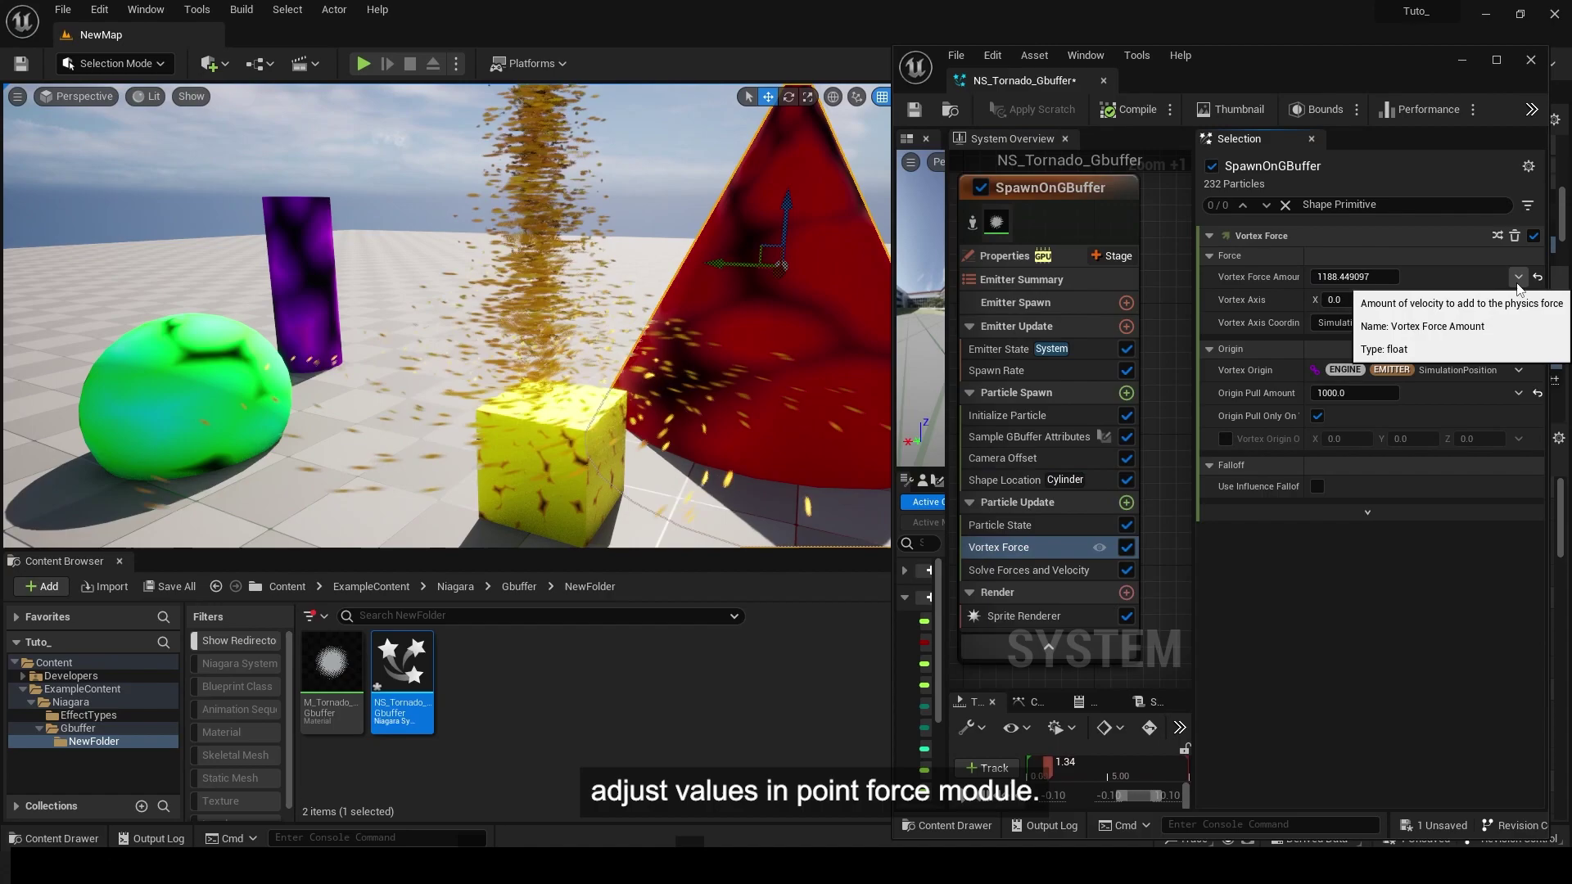
{"action": "left_click", "coordinate": [1518, 277]}
{"action": "type", "text": "ran"}
{"action": "key", "text": "Return"}
{"action": "left_click", "coordinate": [1365, 322]}
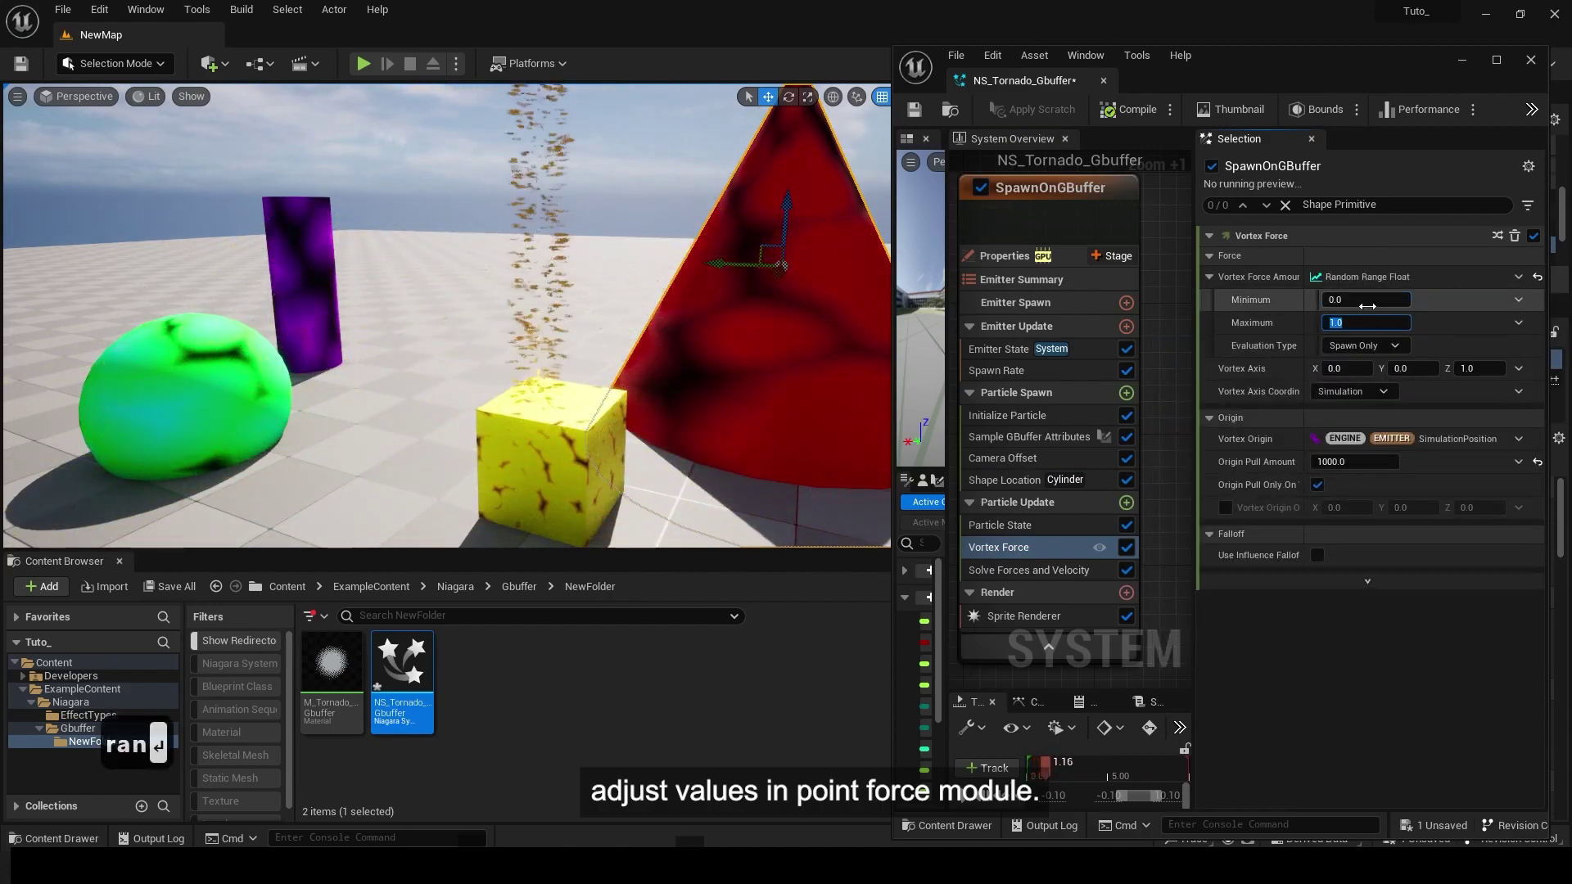
{"action": "type", "text": "555"}
{"action": "left_click", "coordinate": [1363, 300]}
{"action": "type", "text": "255"}
{"action": "left_click", "coordinate": [1365, 328]}
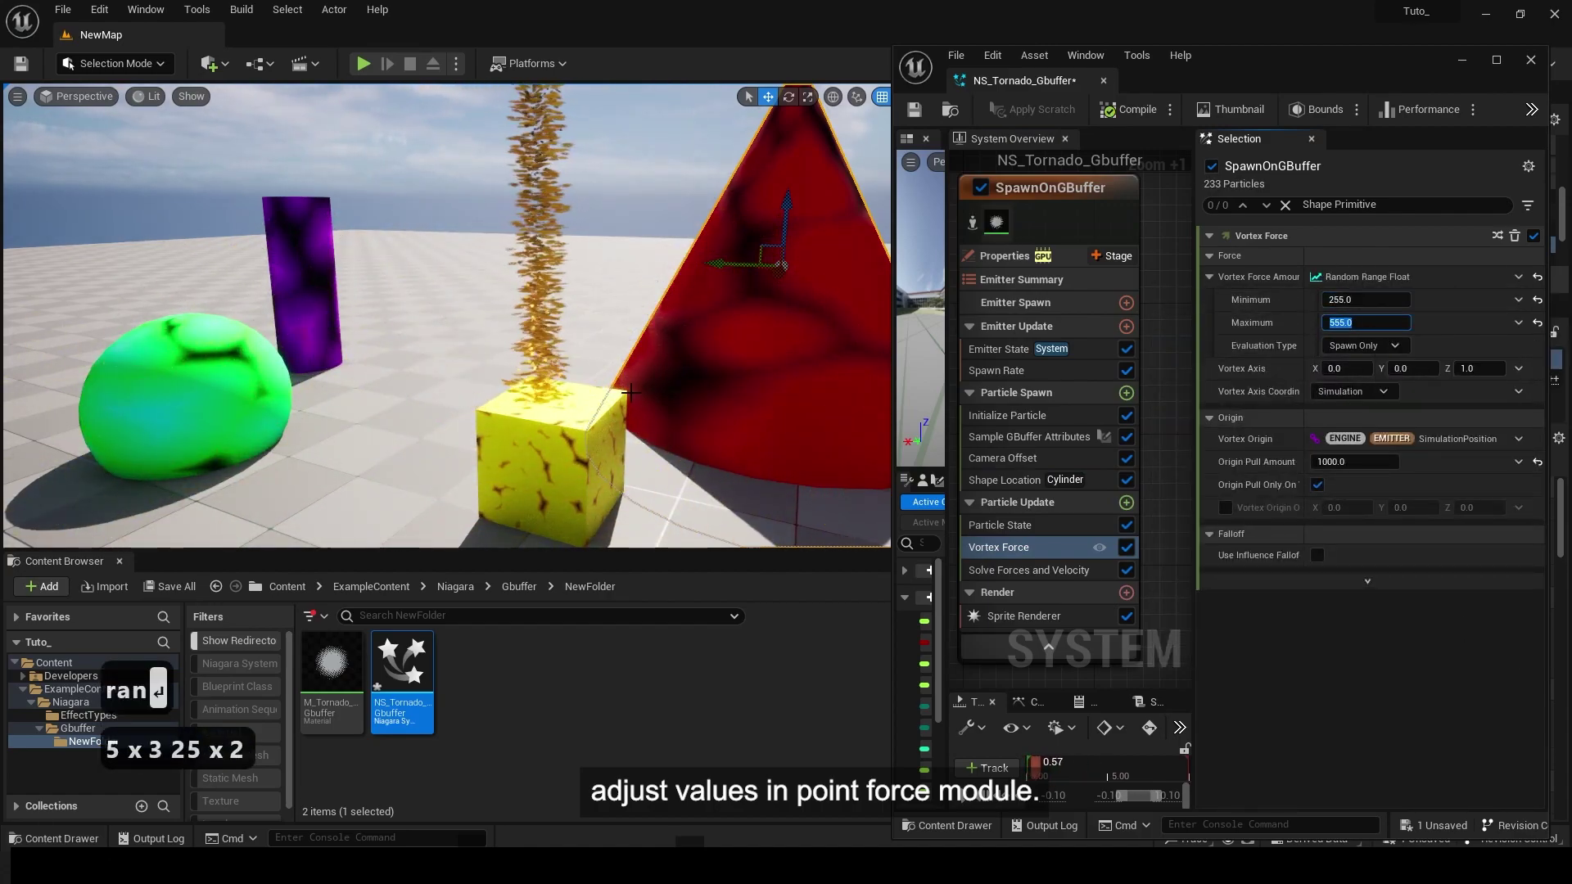
Tune the Vortex Force Amount range to about 865 to 873 and the Origin Pull Amount to about 2779.
{"action": "mouse_move", "coordinate": [696, 352]}
{"action": "right_mouse_down"}
{"action": "mouse_move", "coordinate": [689, 316]}
{"action": "mouse_move", "coordinate": [680, 346]}
{"action": "right_mouse_up"}
{"action": "left_click_drag", "start_coordinate": [1355, 303], "coordinate": [1390, 325]}
{"action": "mouse_move", "coordinate": [1347, 303]}
{"action": "left_mouse_down"}
{"action": "mouse_move", "coordinate": [1397, 303]}
{"action": "mouse_move", "coordinate": [1363, 326]}
{"action": "left_mouse_up"}
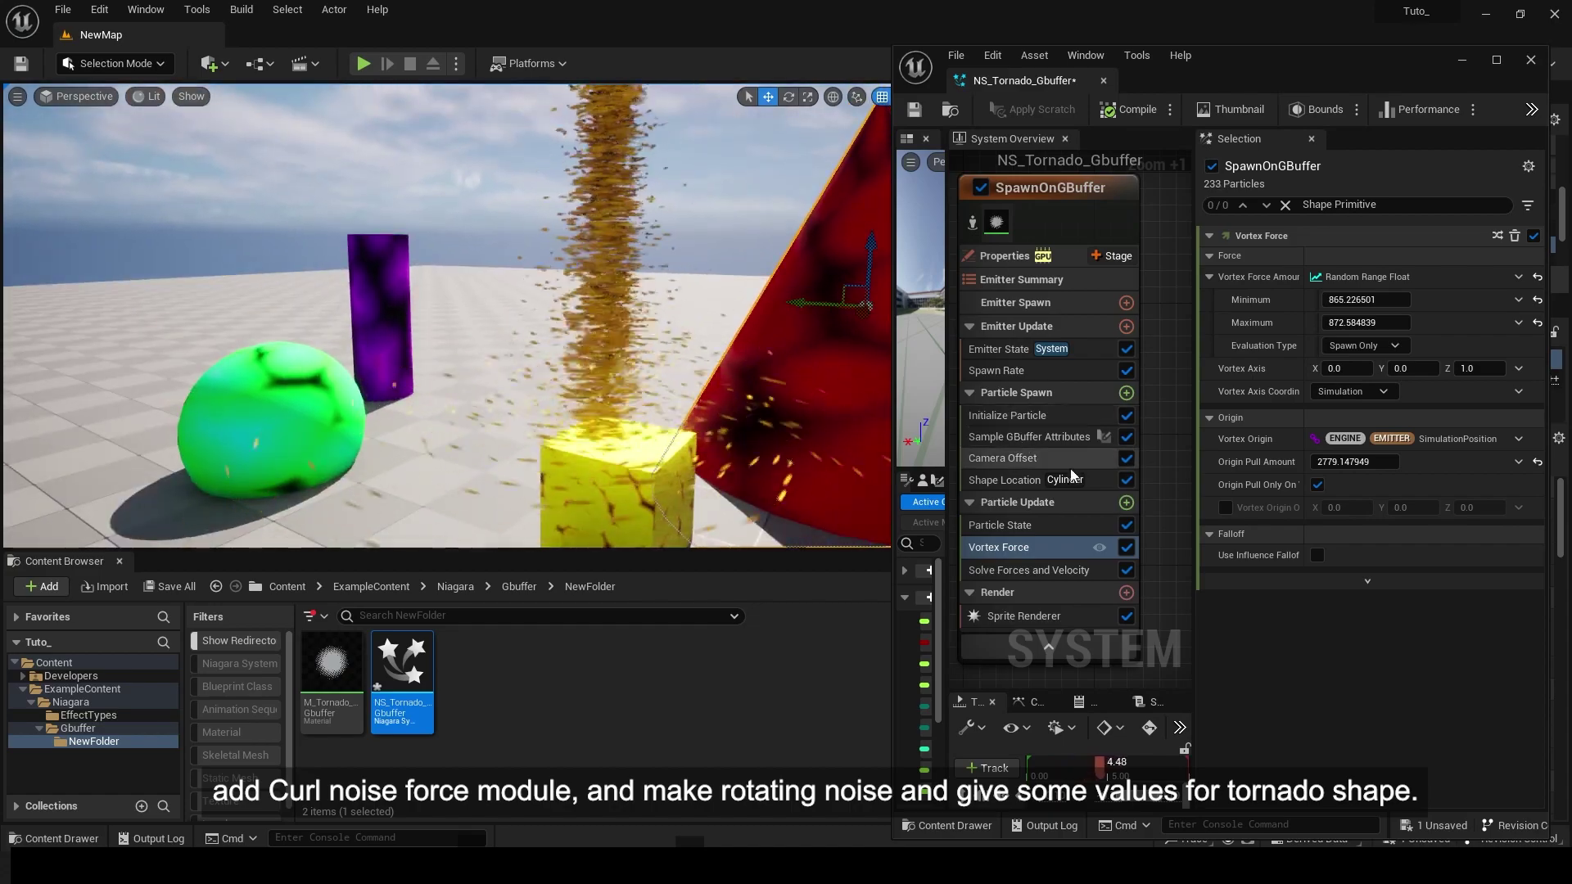
Add a Curl Noise Force module to the emitter's Particle Update stage.
{"action": "left_click", "coordinate": [1126, 501]}
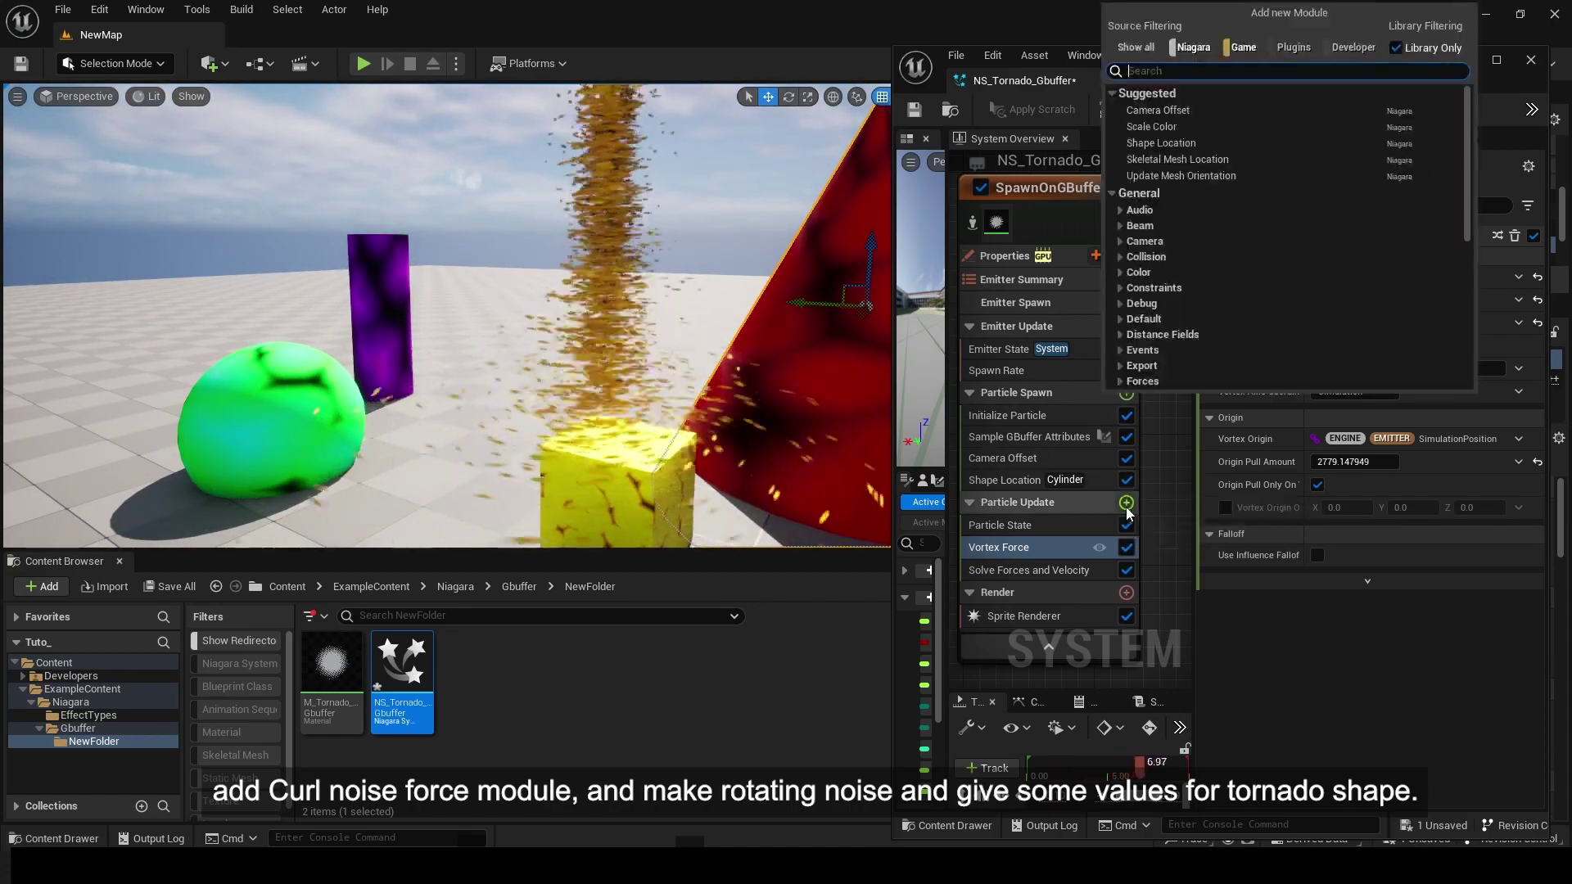
{"action": "type", "text": "curl"}
{"action": "left_click", "coordinate": [1158, 108]}
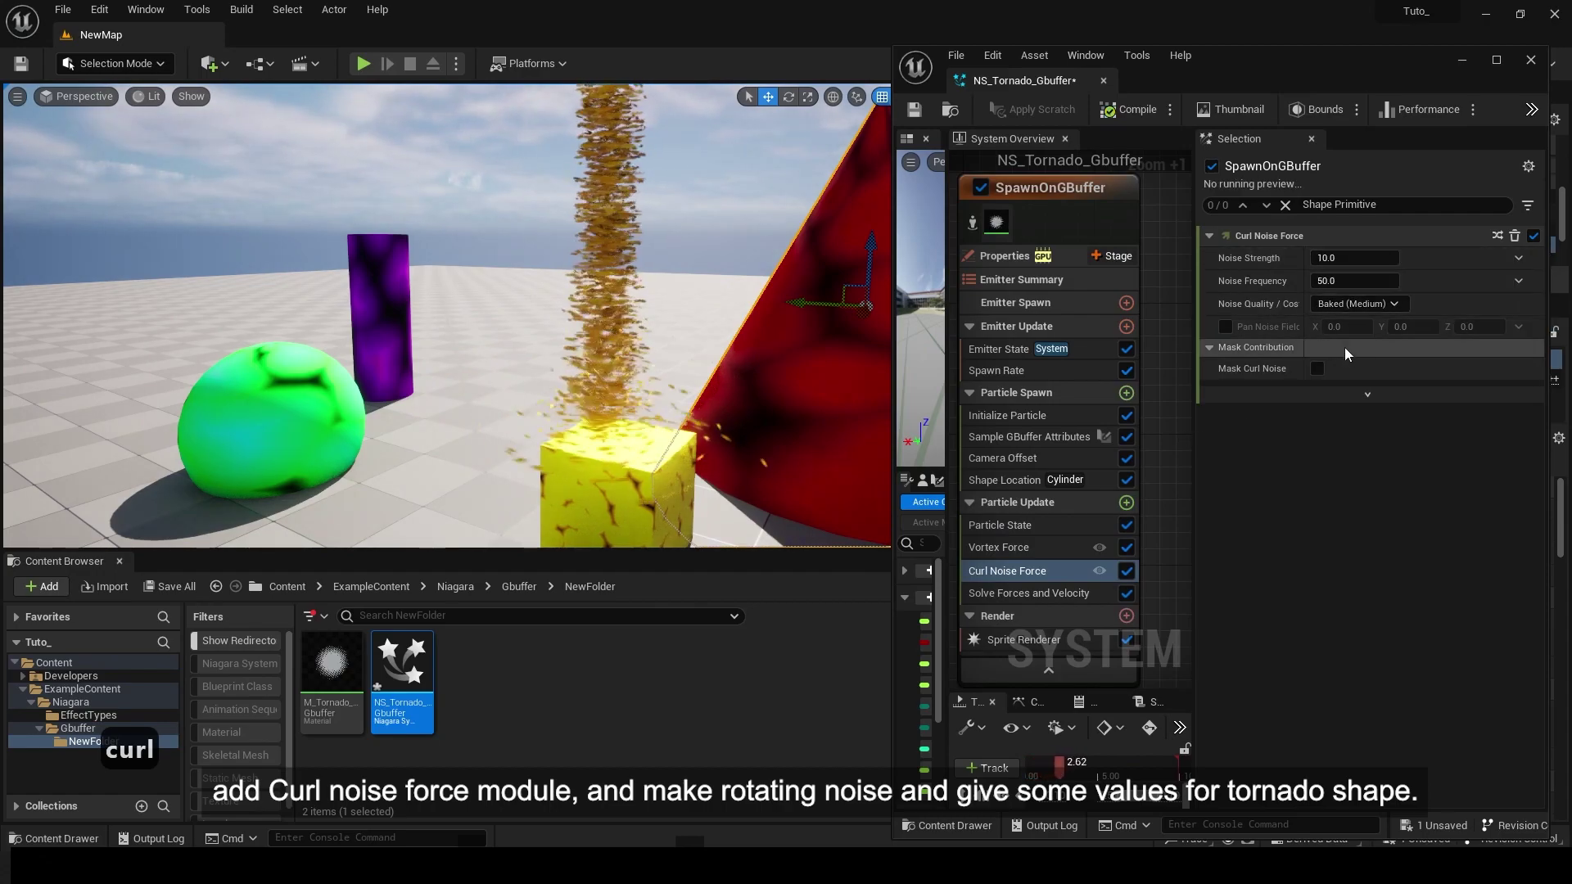
Enable Pan Noise Field on the Curl Noise Force and set Noise Frequency to 6 and Noise Strength to 1555.
{"action": "left_click", "coordinate": [1225, 327]}
{"action": "left_click", "coordinate": [1328, 281]}
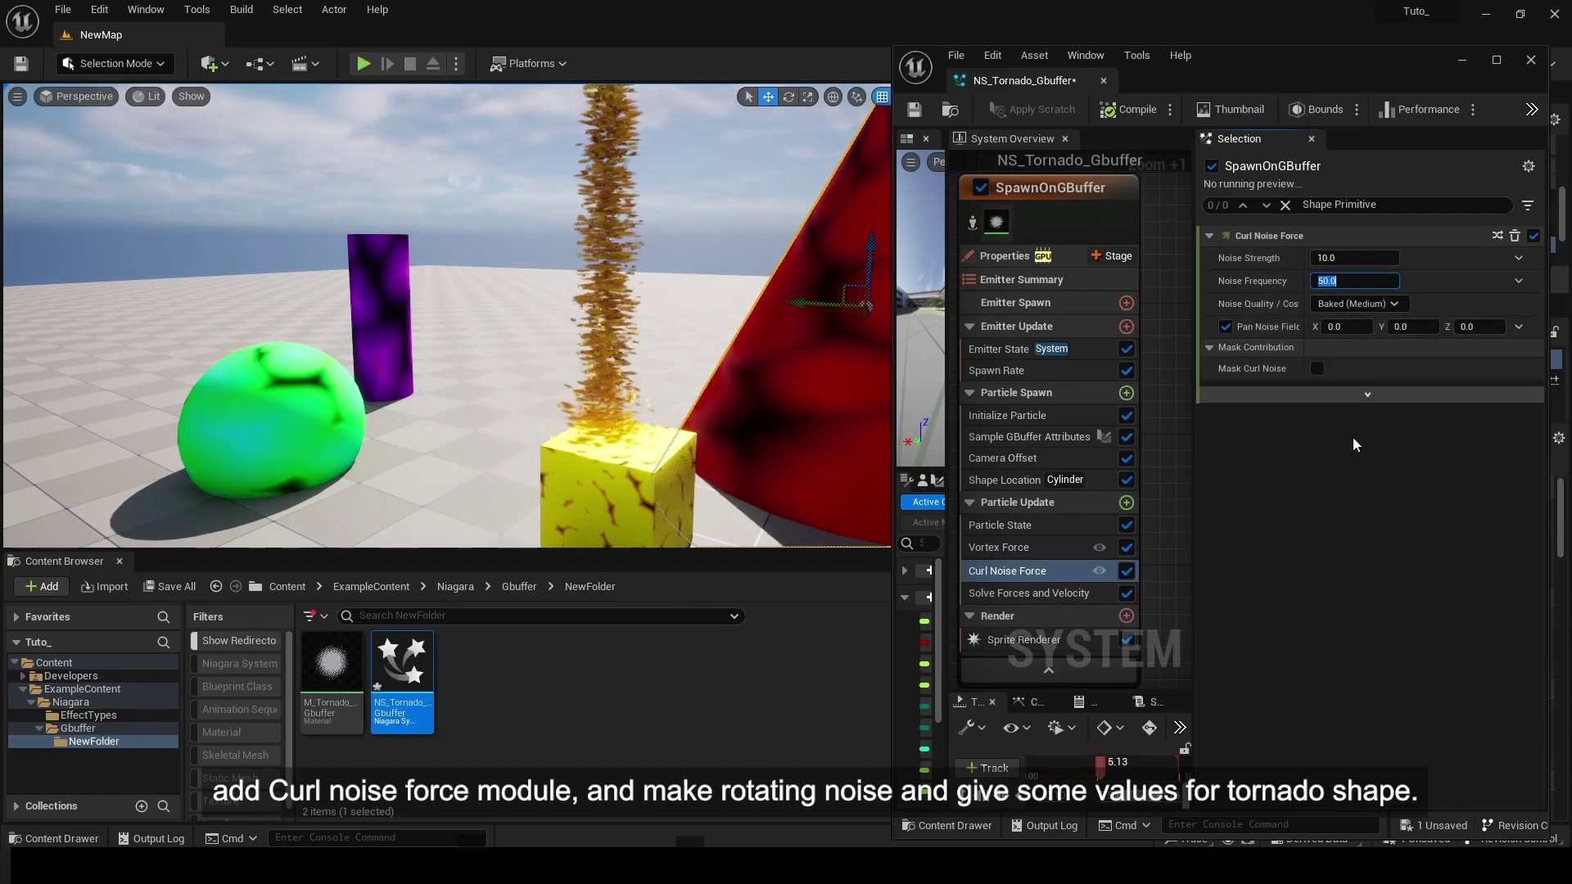
{"action": "type", "text": "6."}
{"action": "left_click", "coordinate": [1330, 257]}
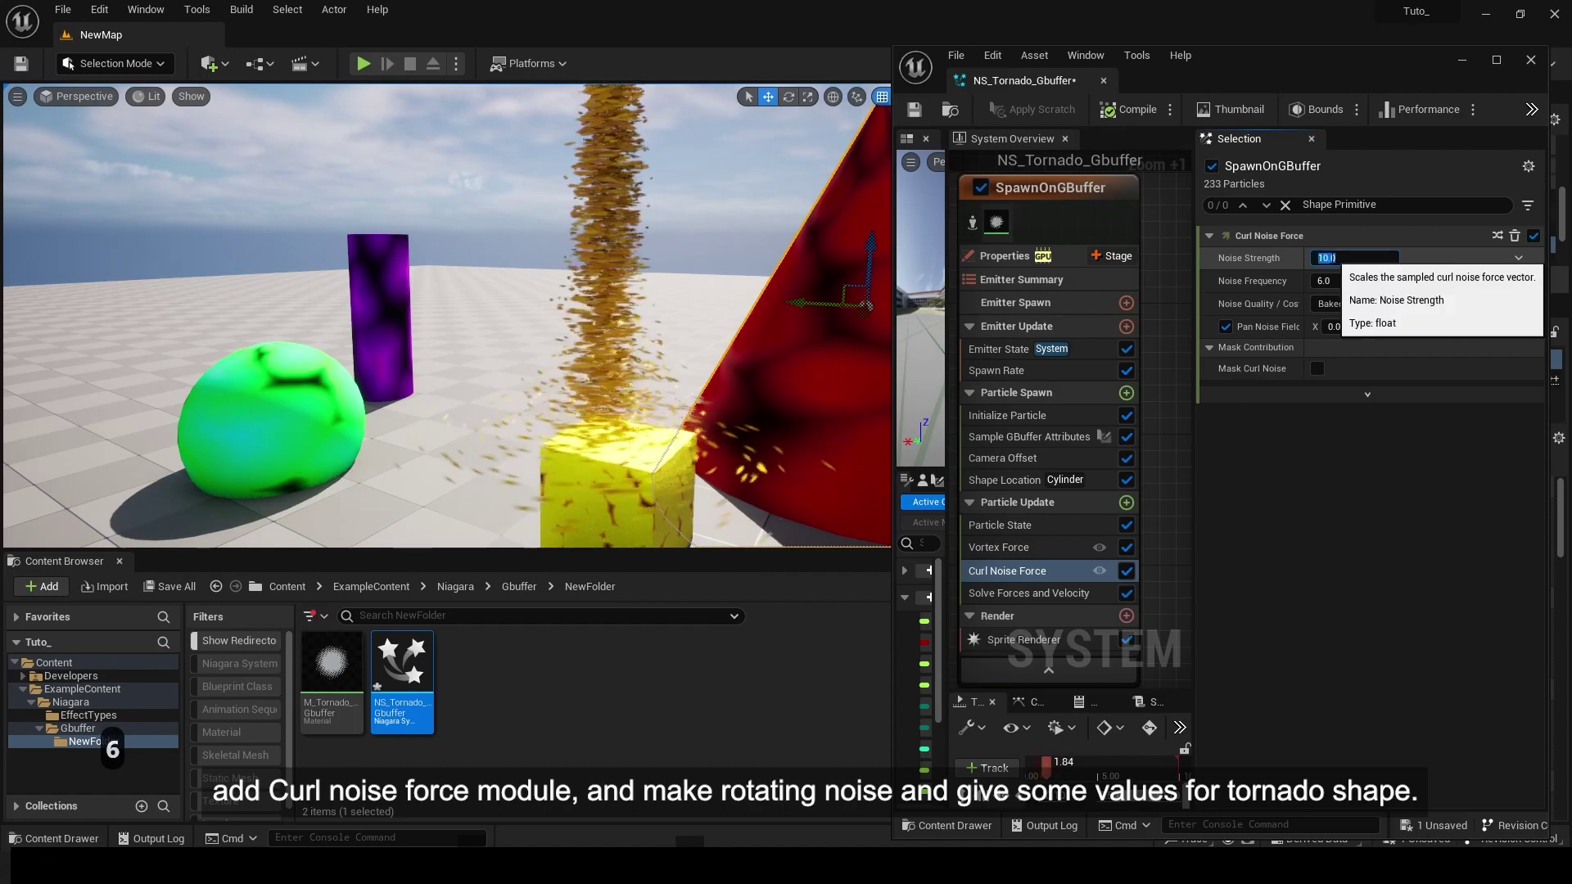
{"action": "type", "text": "1555"}
{"action": "left_click", "coordinate": [1318, 453]}
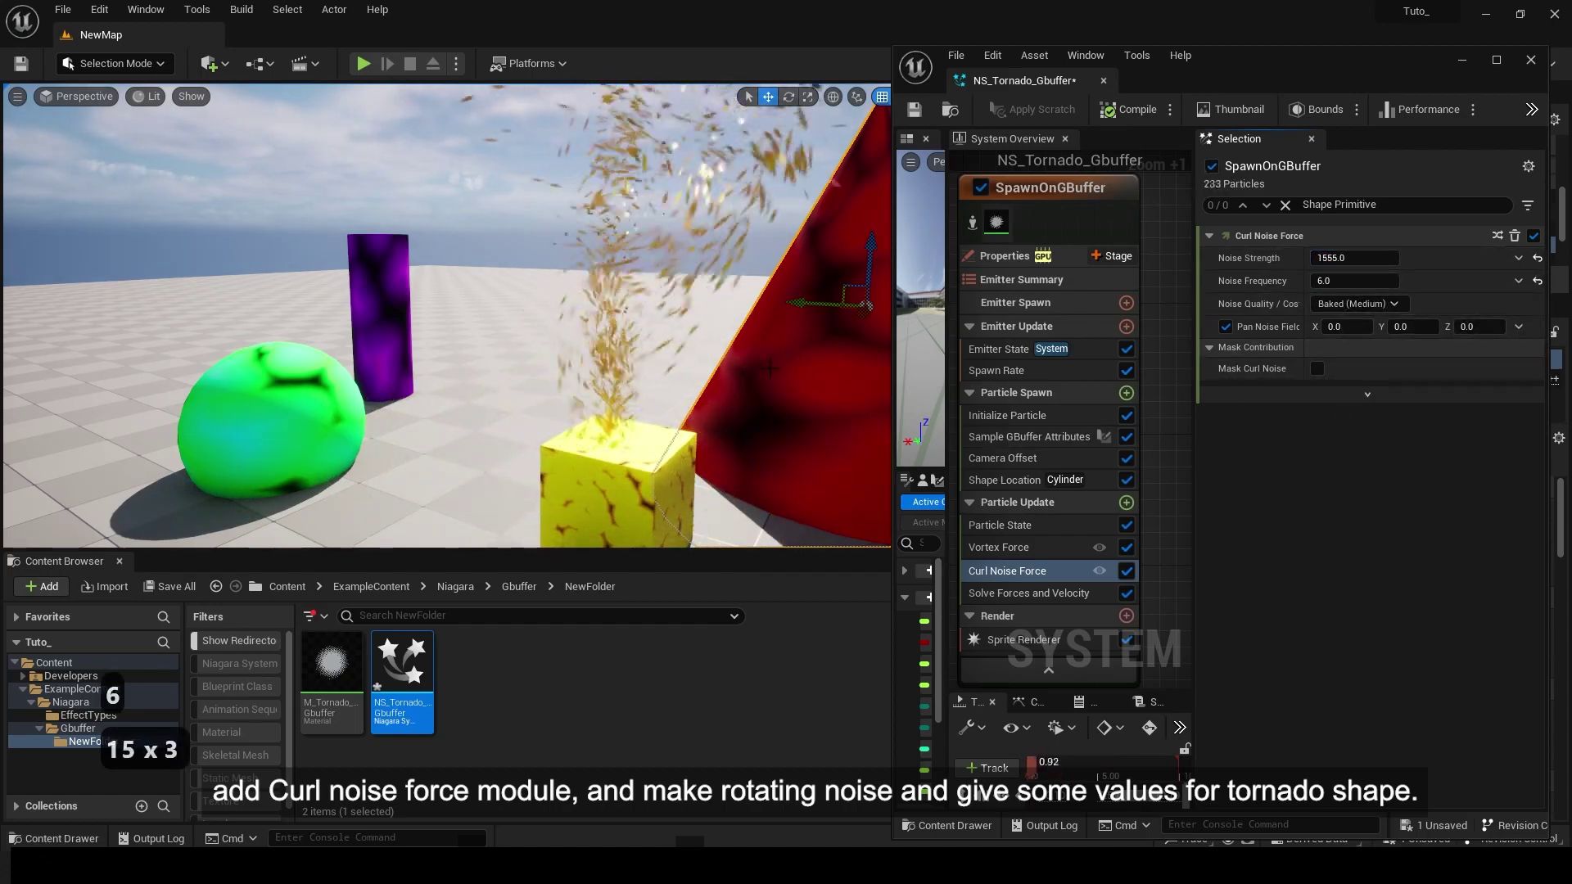
Set the Curl Noise Force's Pan Noise Field Z value to about 0.59.
{"action": "left_click", "coordinate": [1477, 327]}
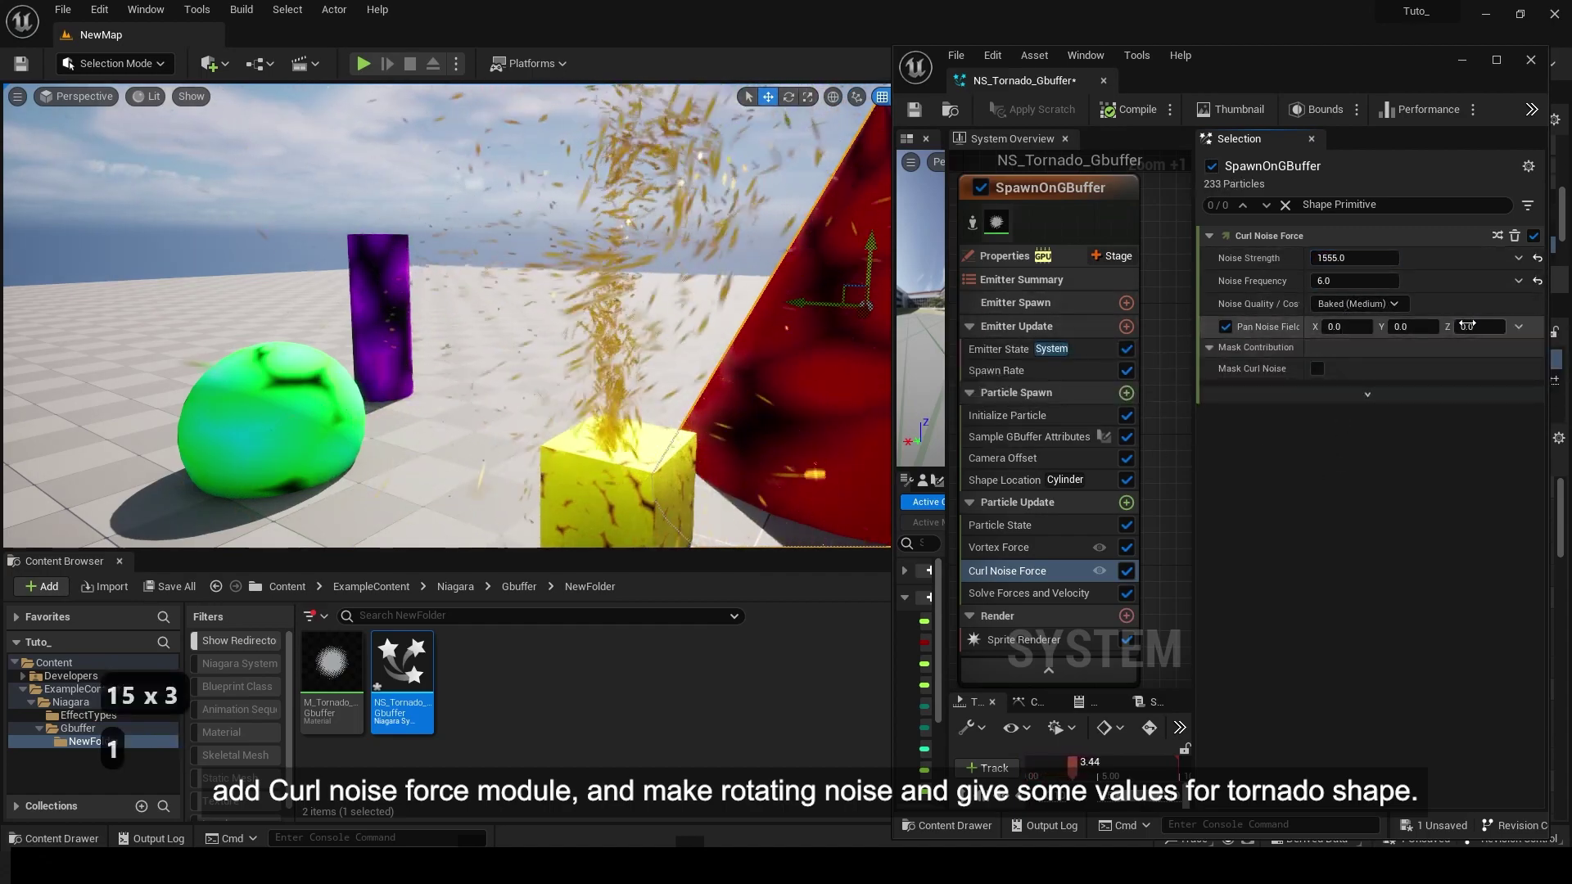
{"action": "type", "text": "1"}
{"action": "key", "text": "BackSpace"}
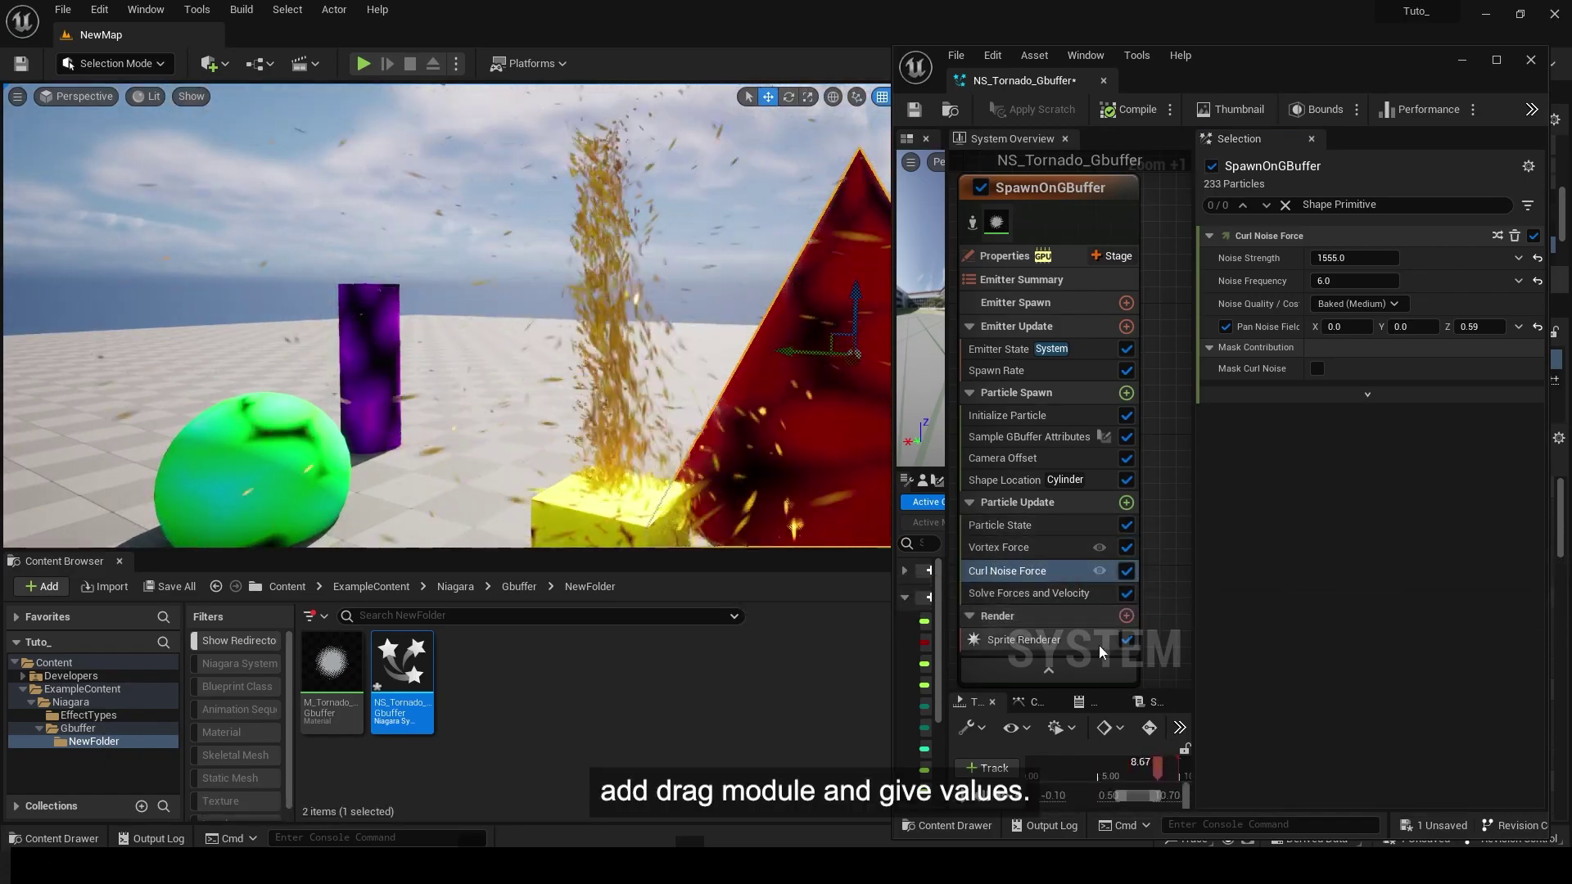
Add a Drag module to Particle Update and set its Drag value to 6.
{"action": "left_click", "coordinate": [1126, 503]}
{"action": "type", "text": "drag"}
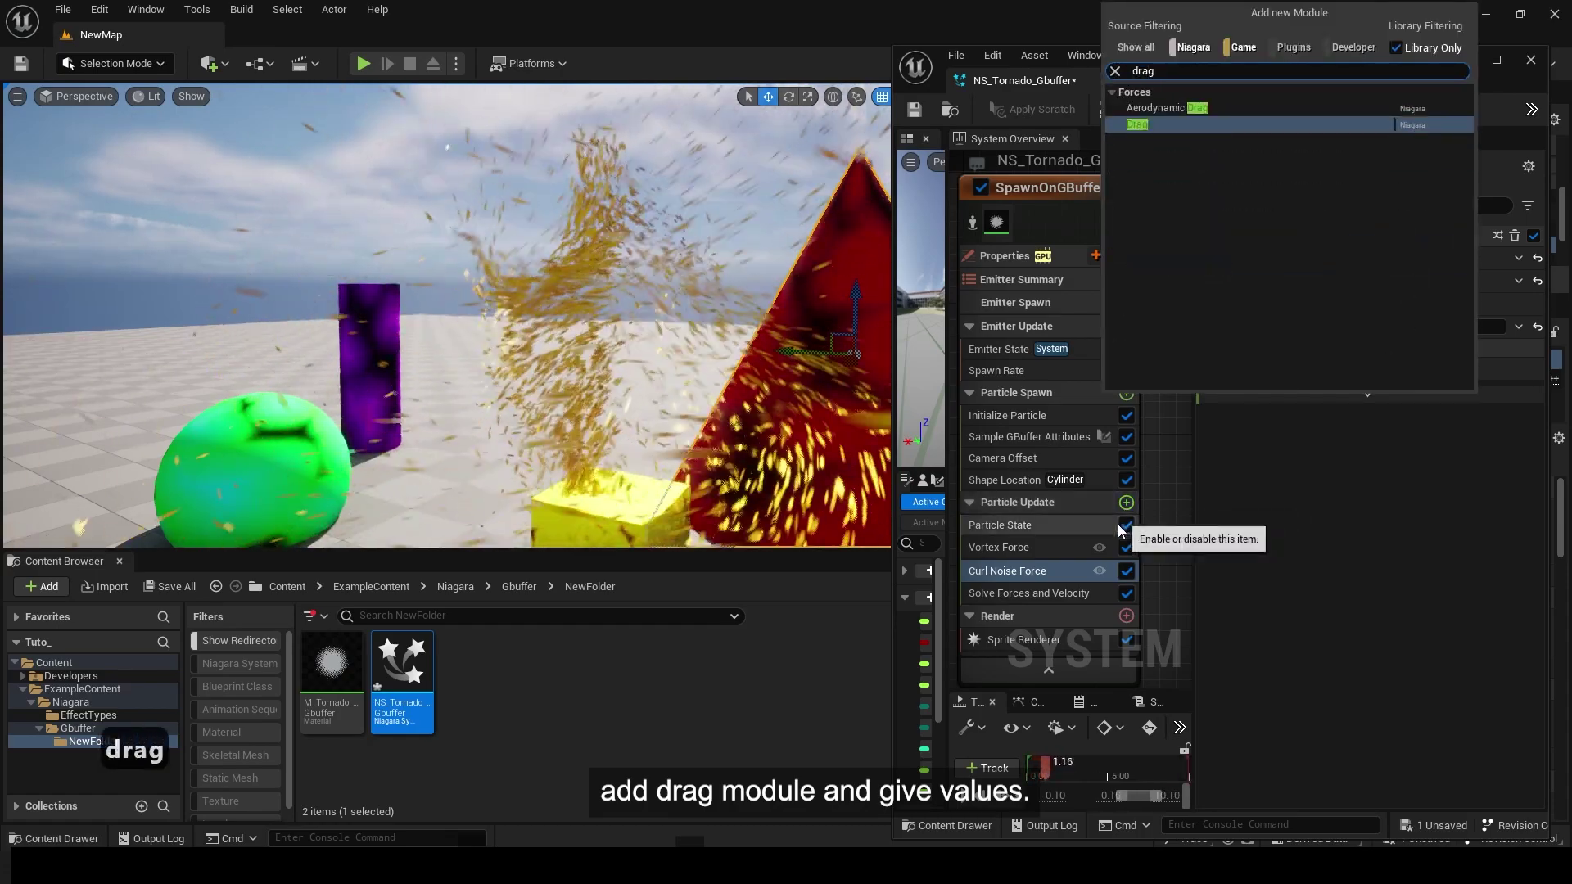
{"action": "key", "text": "Return"}
{"action": "left_click", "coordinate": [1355, 258]}
{"action": "type", "text": "6"}
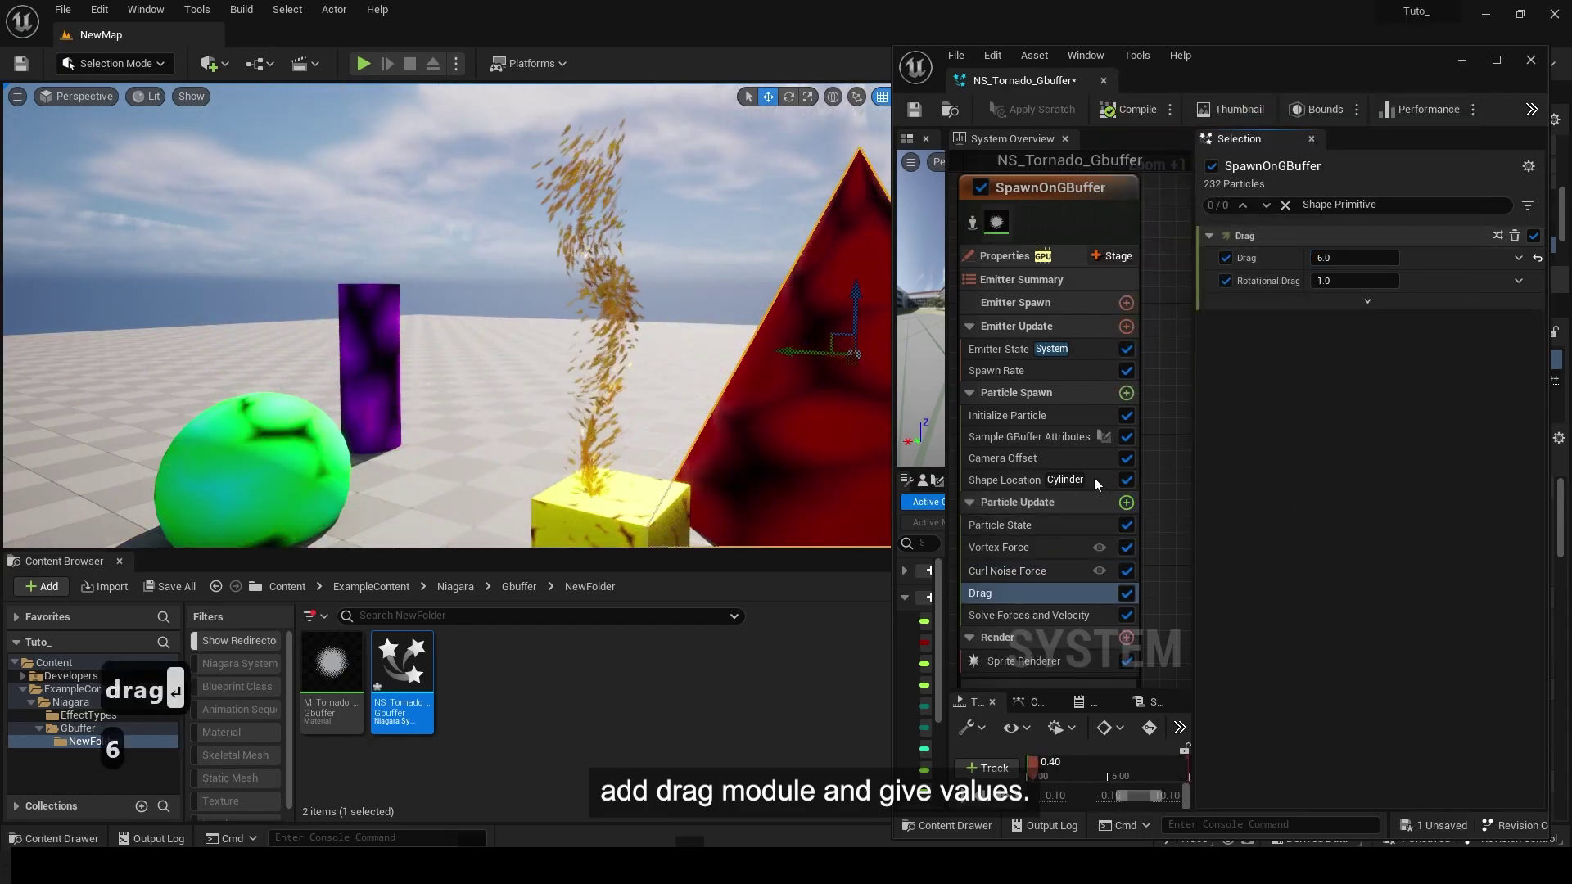
Raise the Vortex Force Amount range to about 1123 to 1410 and adjust the Origin Pull Amount.
{"action": "right_click_drag", "start_coordinate": [695, 378], "coordinate": [699, 377]}
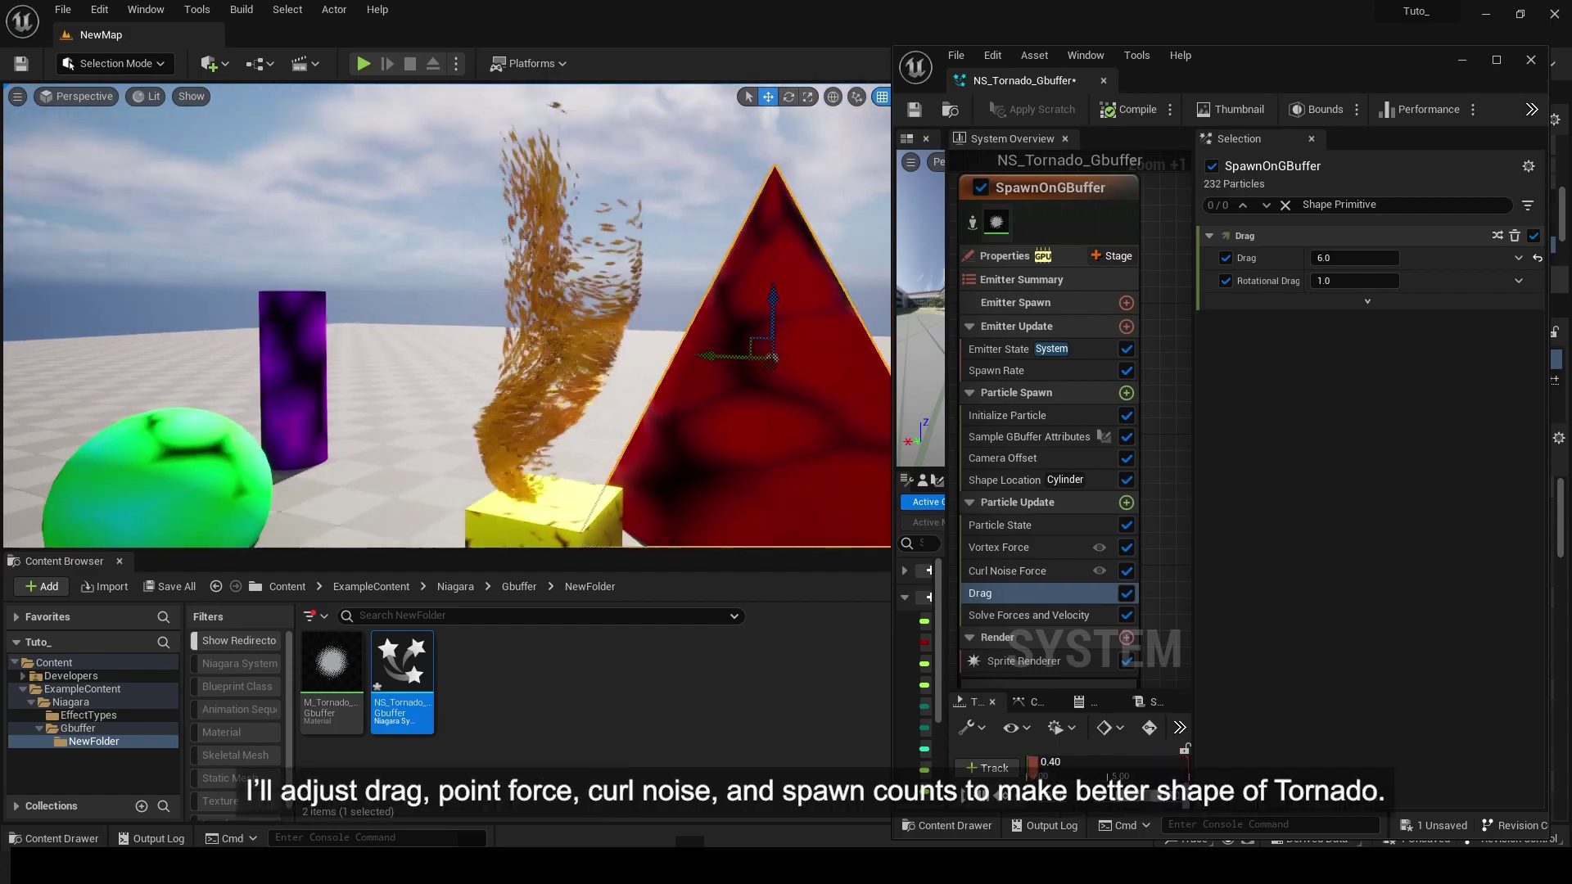
{"action": "left_click", "coordinate": [999, 547]}
{"action": "mouse_move", "coordinate": [1342, 299]}
{"action": "left_mouse_down"}
{"action": "mouse_move", "coordinate": [1392, 299]}
{"action": "mouse_move", "coordinate": [1400, 323]}
{"action": "mouse_move", "coordinate": [1357, 302]}
{"action": "left_mouse_up"}
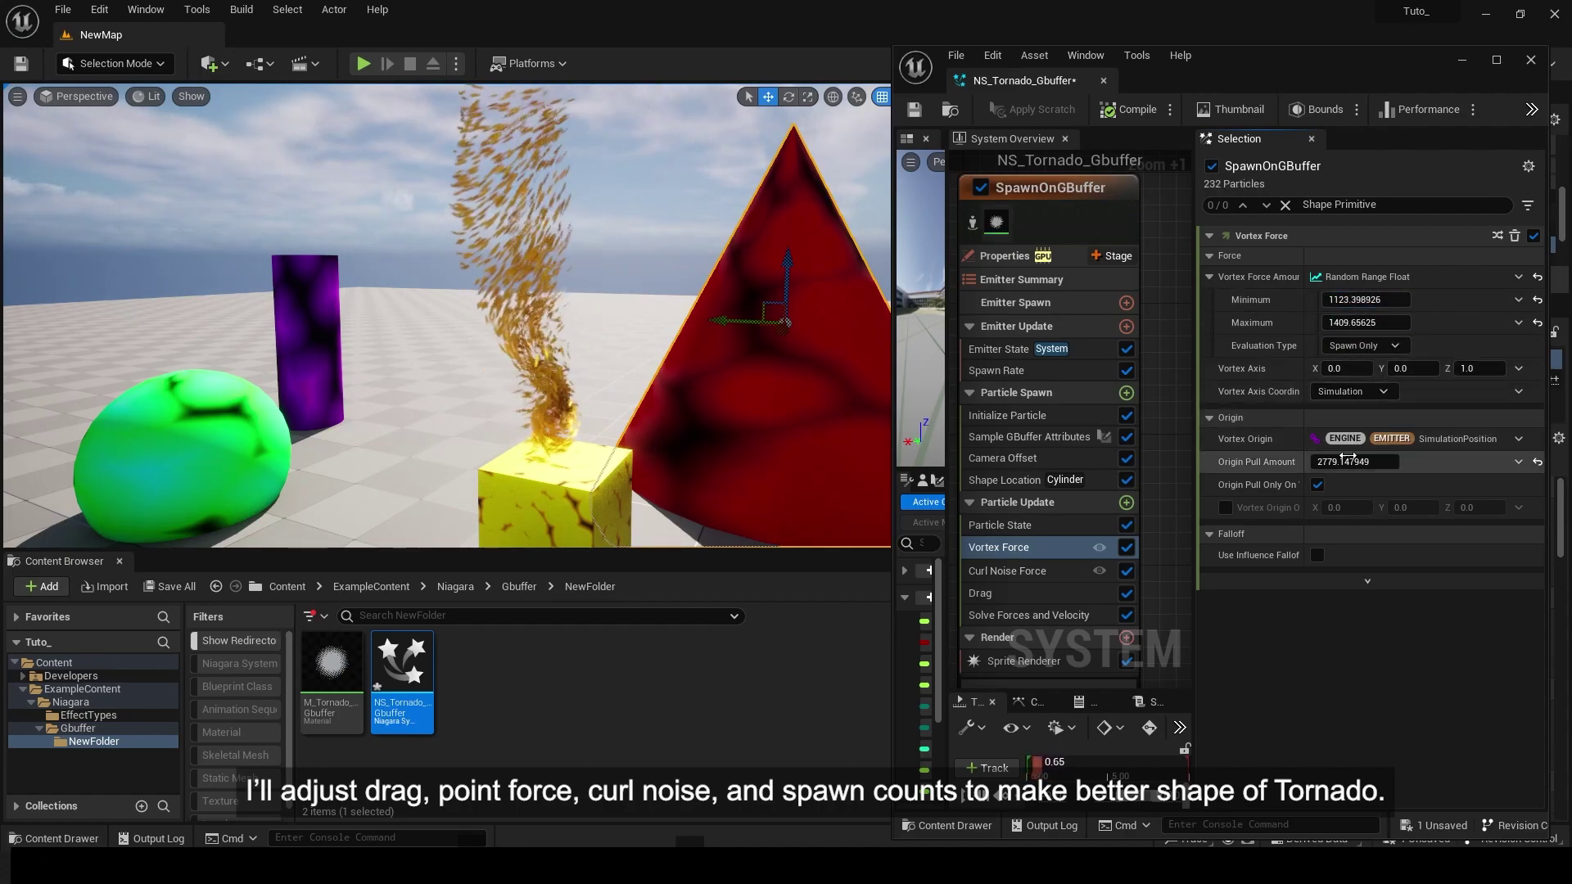
{"action": "left_click_drag", "start_coordinate": [1334, 461], "coordinate": [1359, 462]}
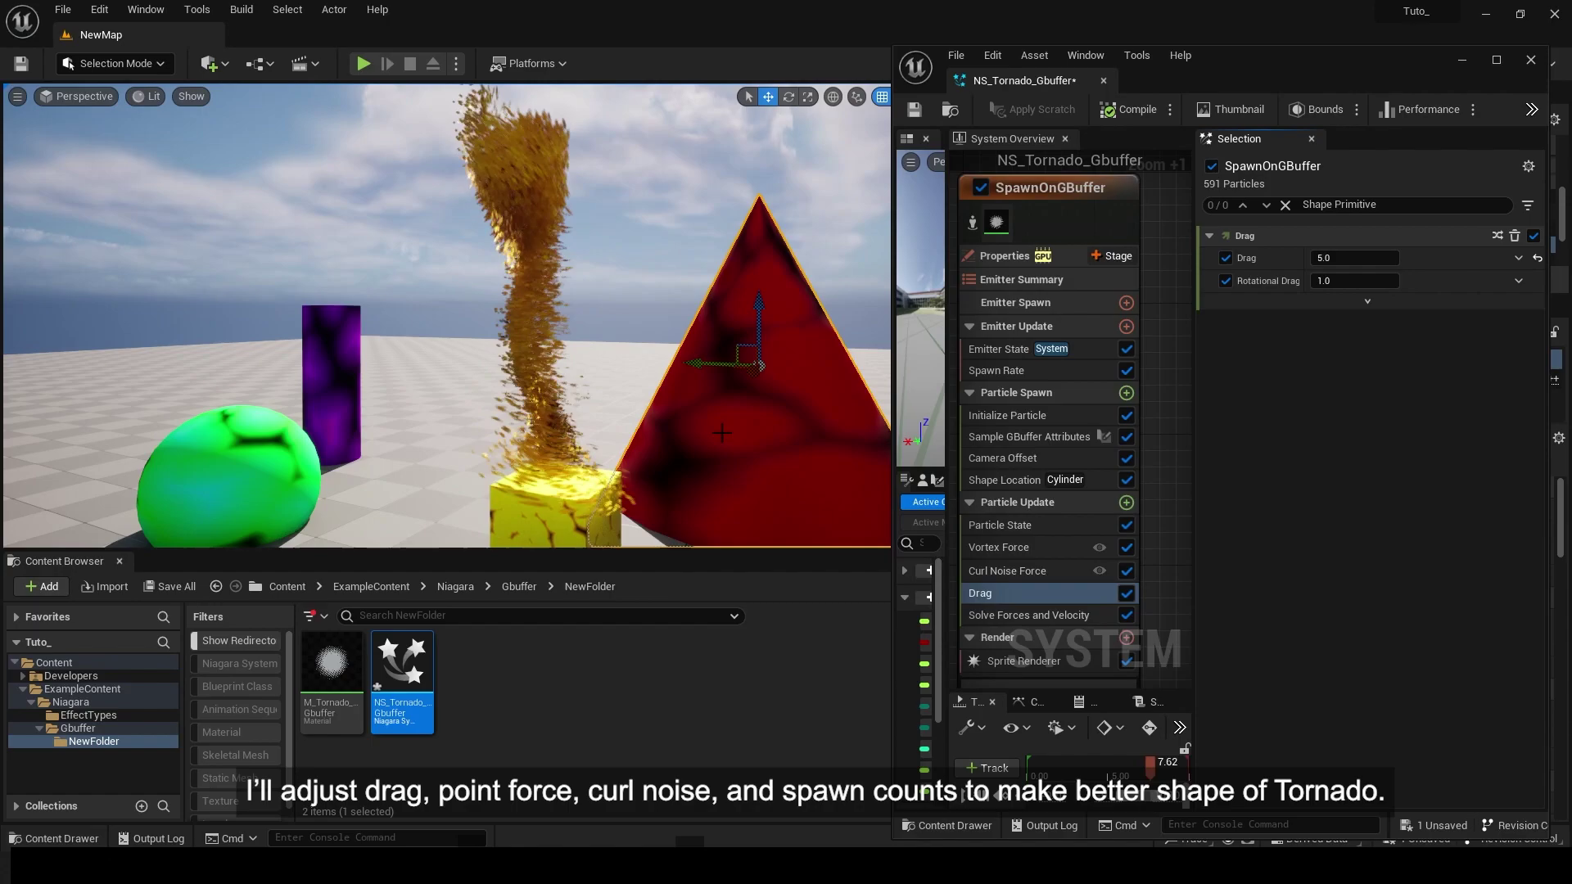
Show the level viewport in full screen and move the tornado from the yellow cube toward the red cone.
{"action": "right_click_drag", "start_coordinate": [573, 327], "coordinate": [553, 352]}
{"action": "right_click_drag", "start_coordinate": [733, 422], "coordinate": [758, 422]}
{"action": "scroll", "coordinate": [734, 423], "scroll_direction": "up", "scroll_amount": 1}
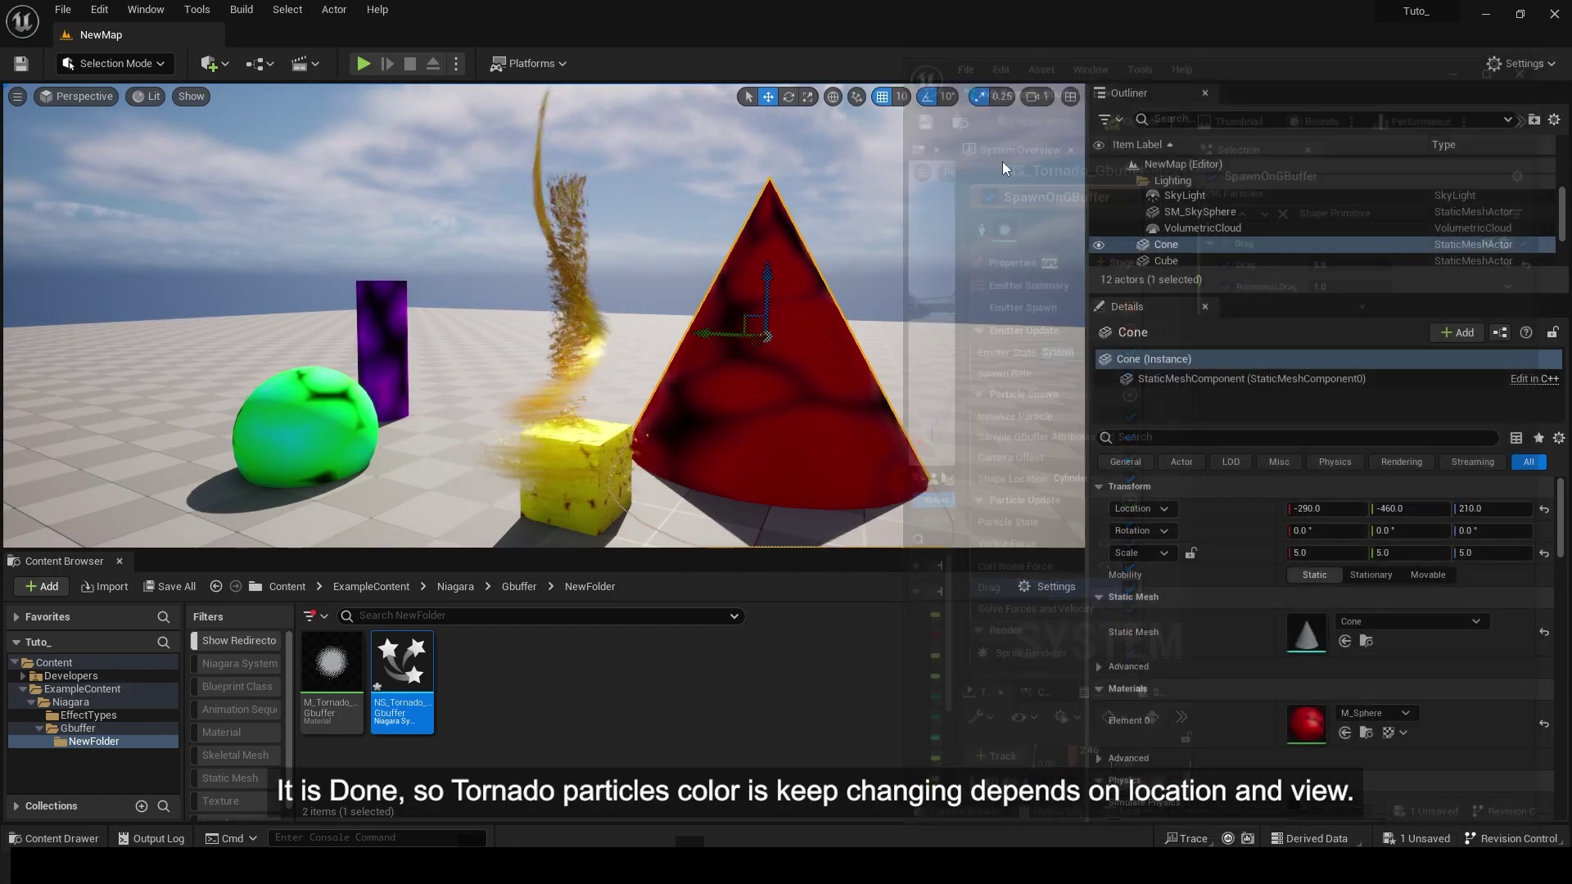
{"action": "key", "text": "F11"}
{"action": "left_click_drag", "start_coordinate": [746, 546], "coordinate": [782, 528]}
{"action": "key", "text": "a"}
{"action": "key", "text": "a"}
{"action": "right_click_drag", "start_coordinate": [782, 528], "coordinate": [859, 540]}
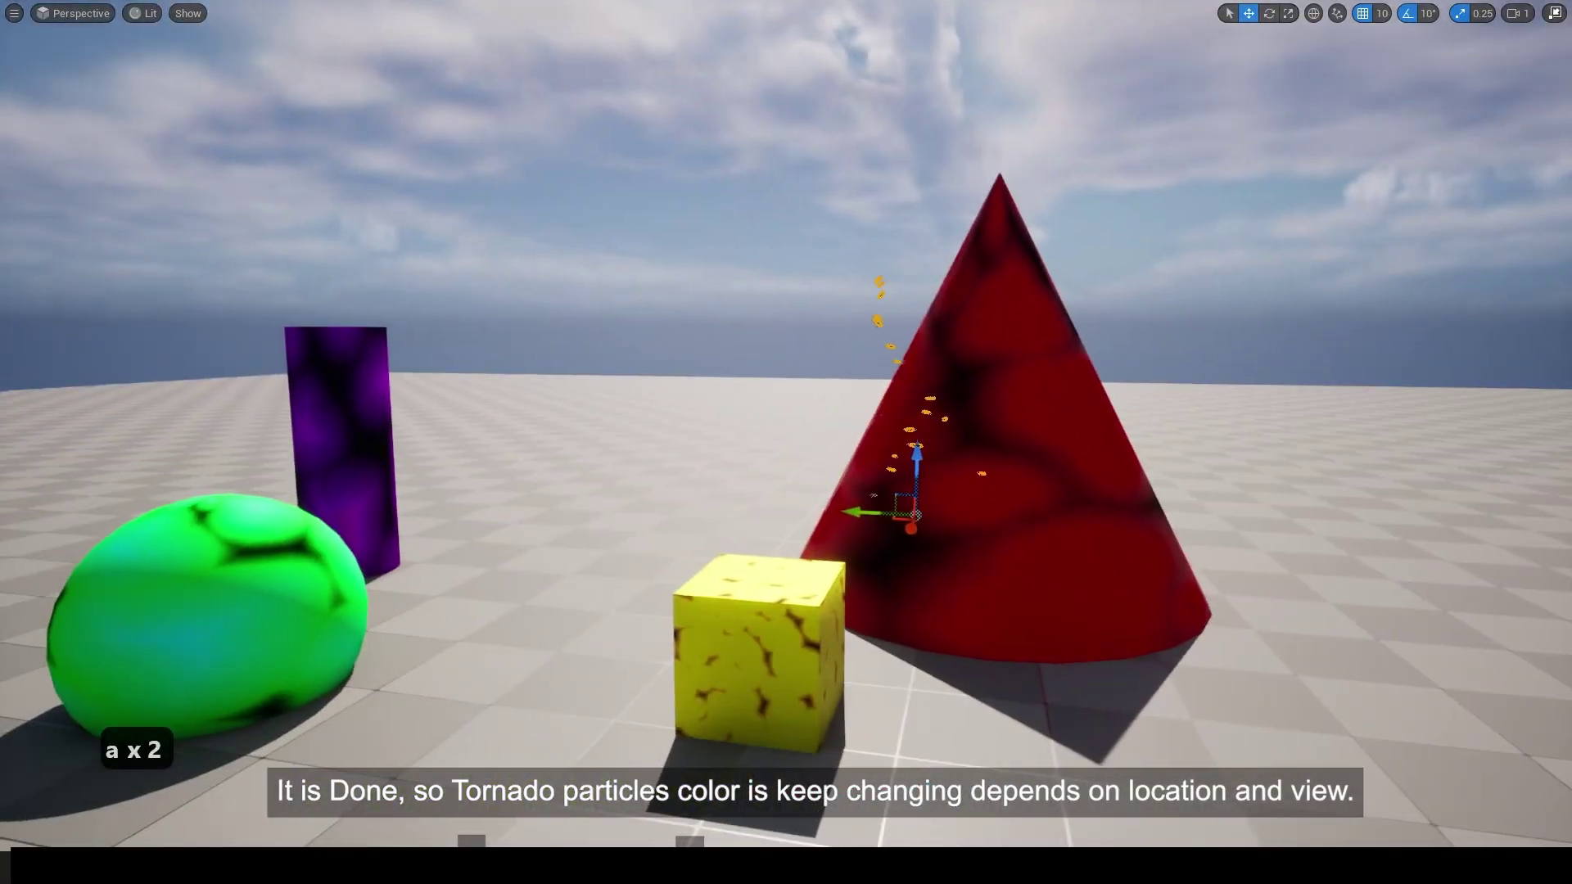